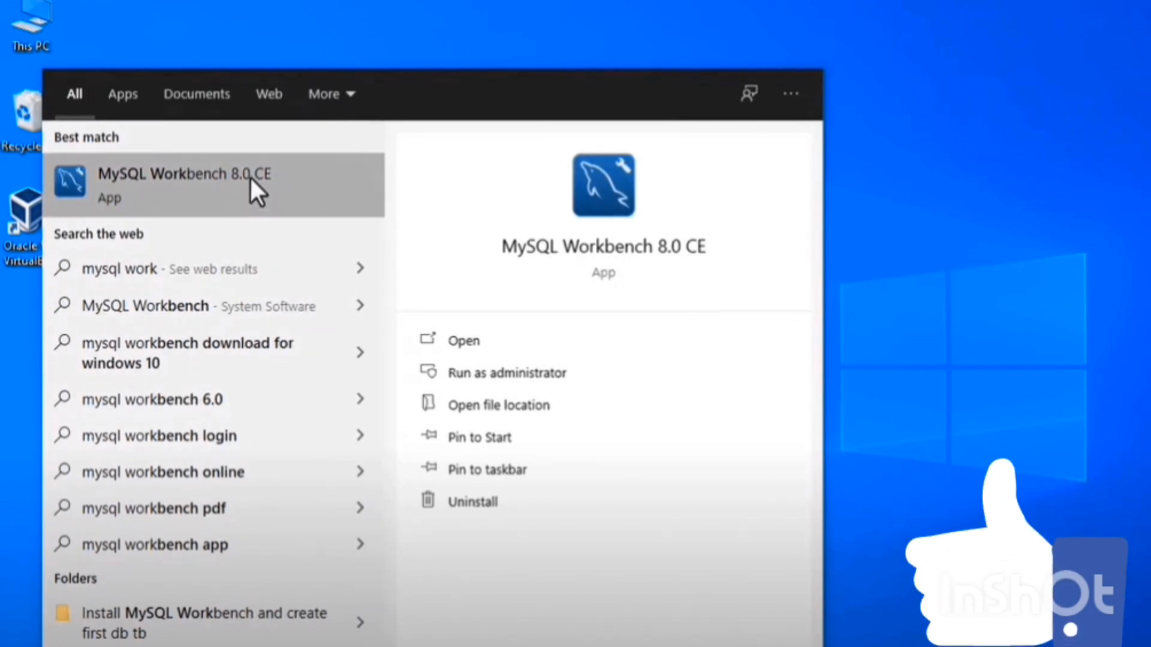
Launch MySQL Workbench and open the Local instance MySQL80 connection.
click(251, 178)
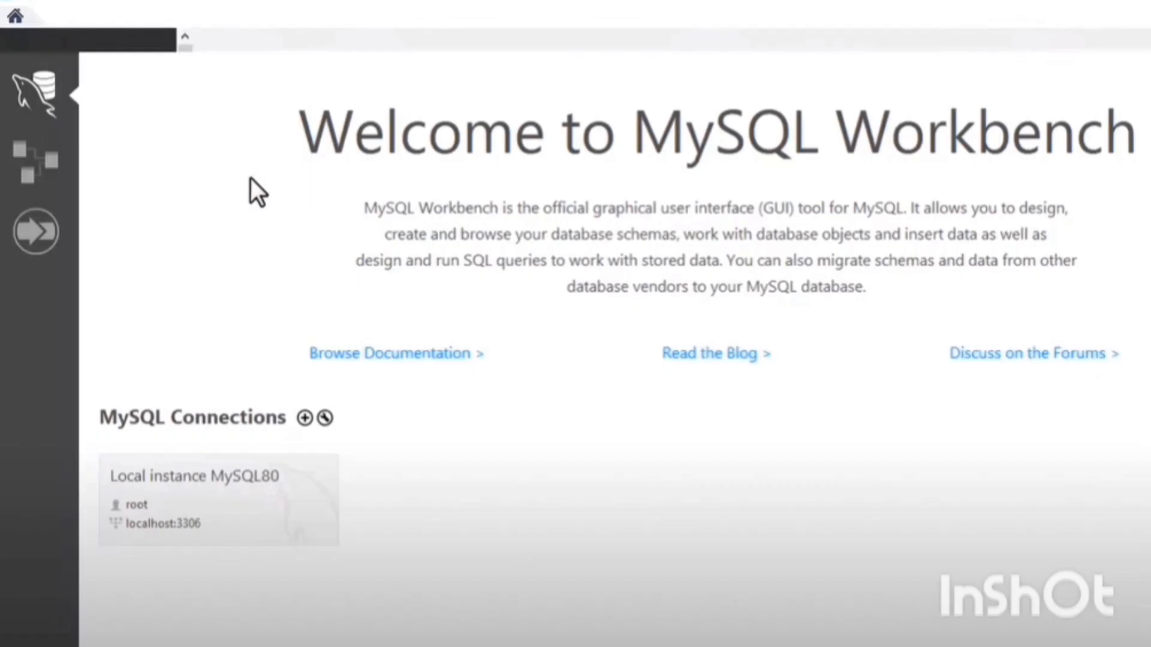
click(264, 515)
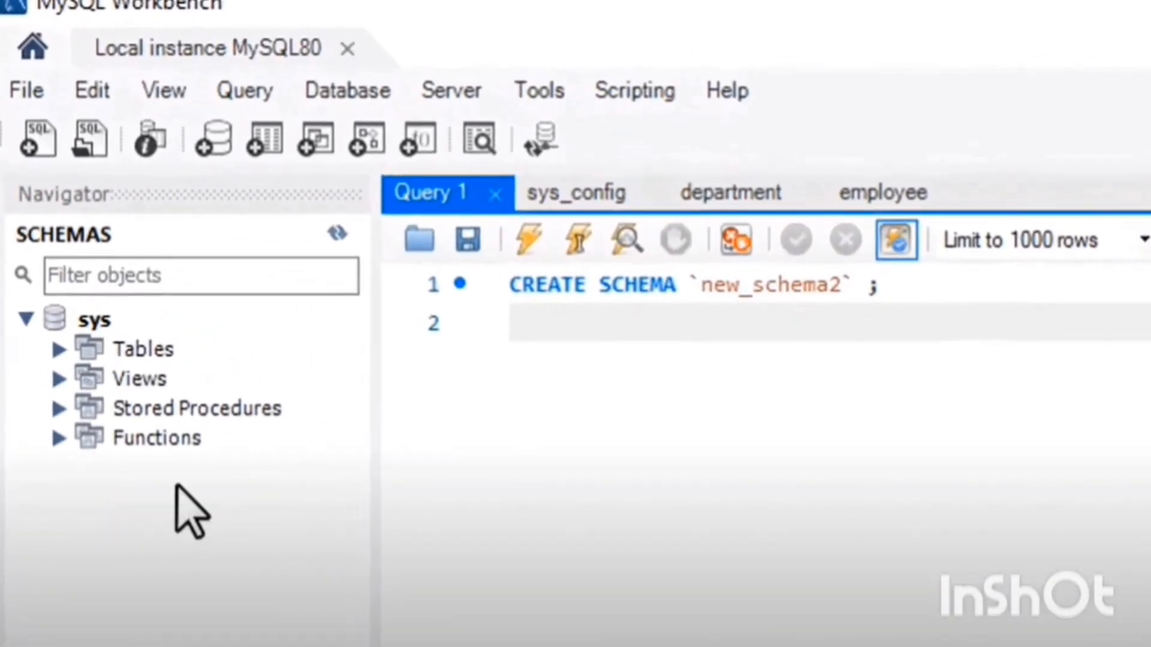
Browse the sys schema's tables and columns and view the rows of the sys_config table.
click(101, 339)
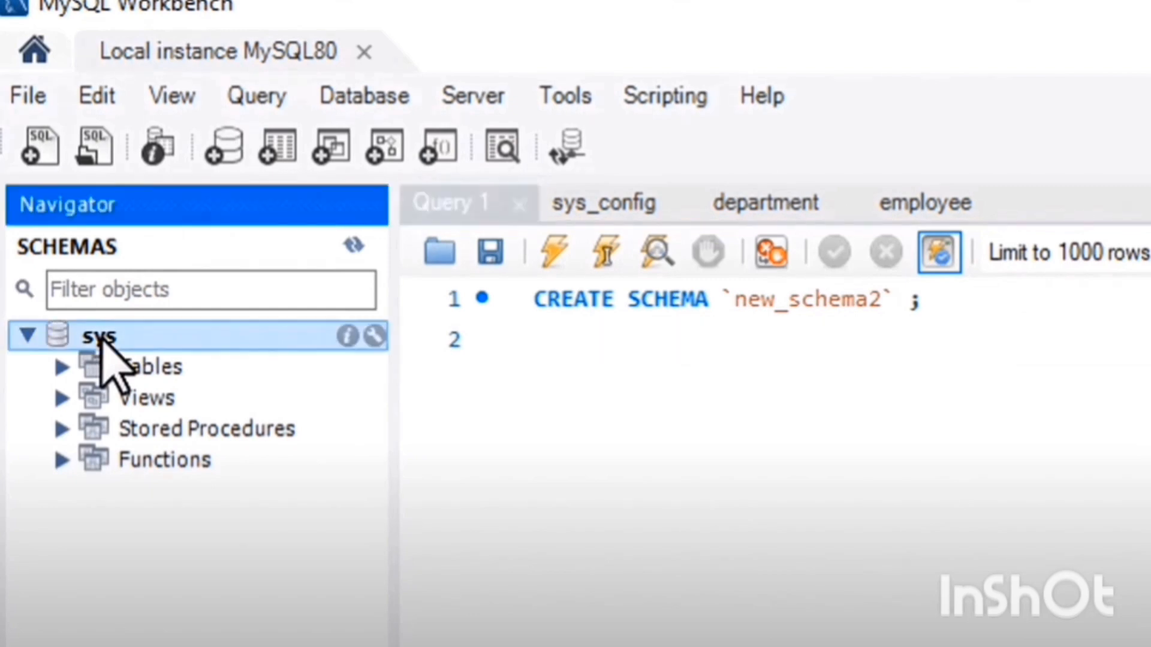
click(81, 369)
click(63, 367)
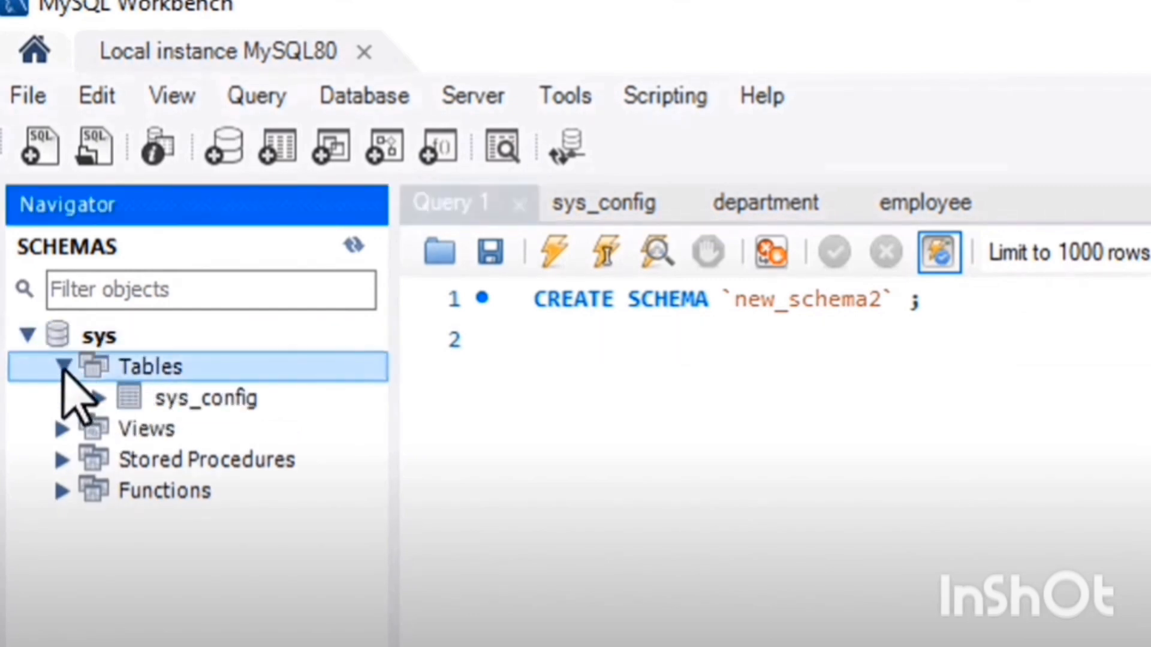
click(97, 398)
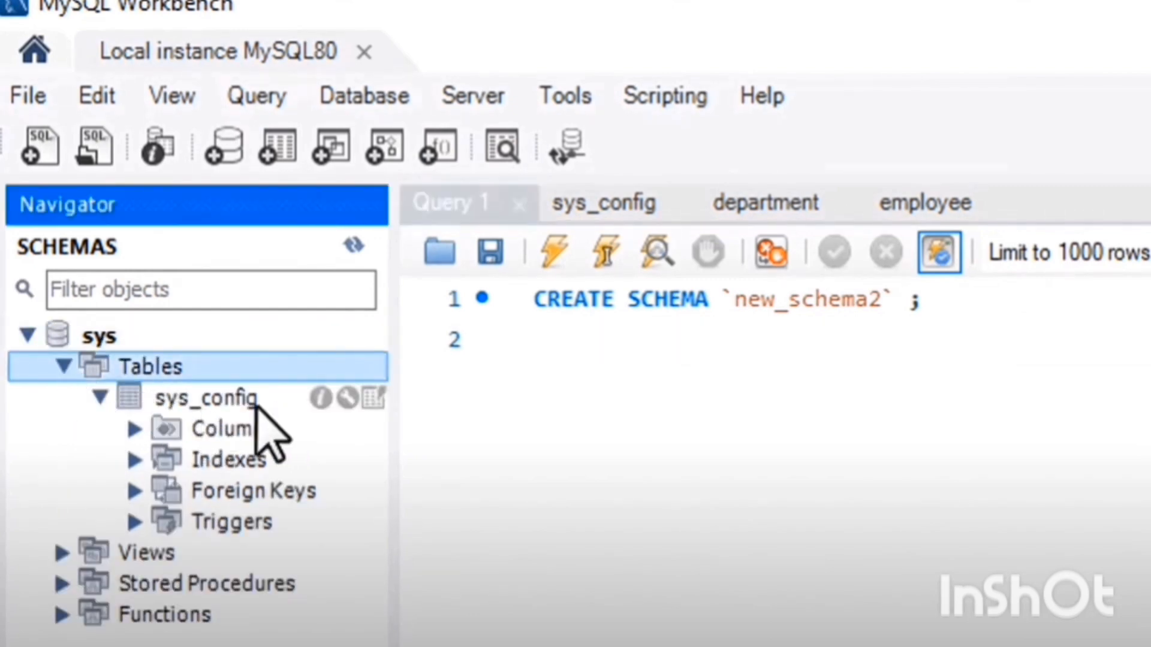
click(238, 429)
click(135, 429)
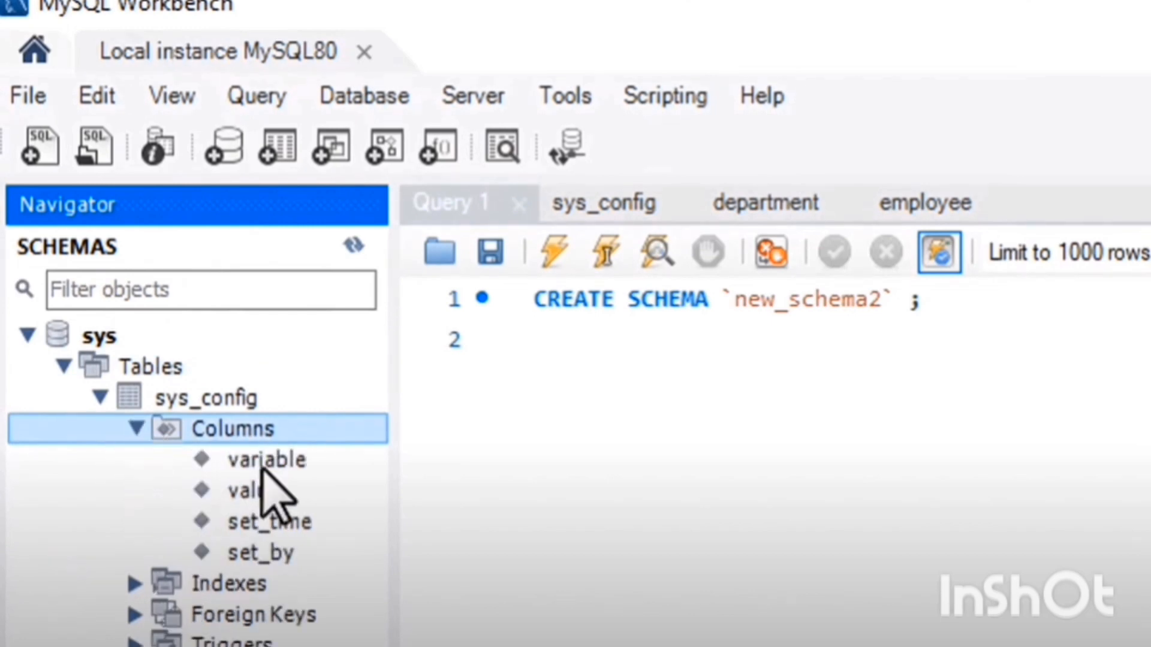
double_click(287, 397)
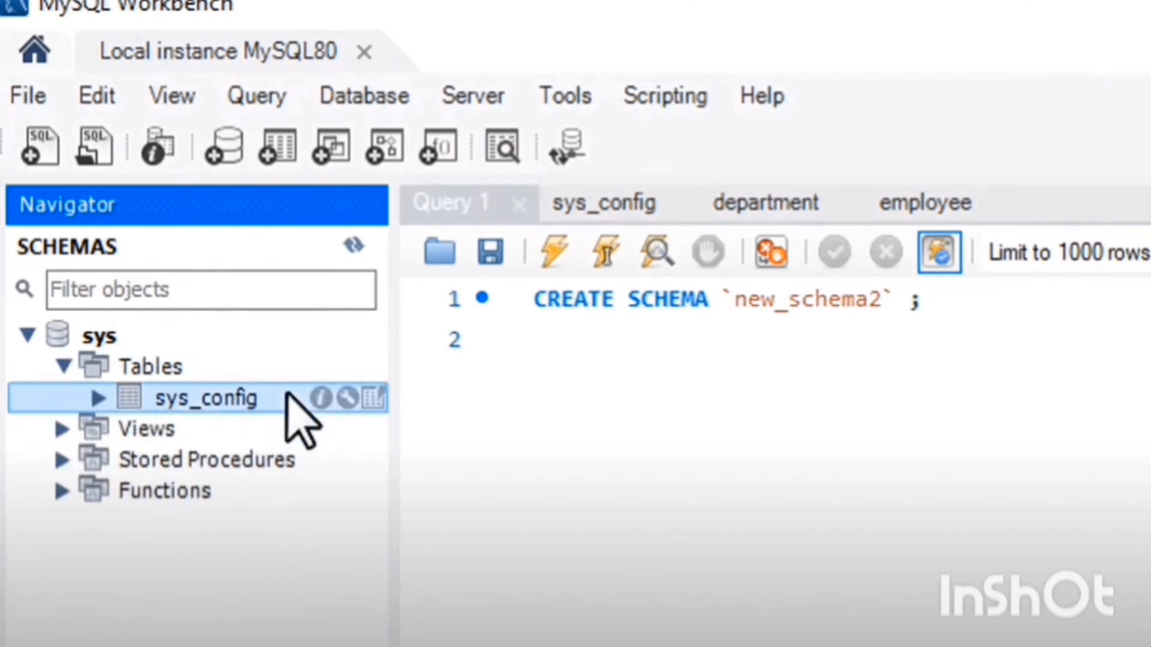
click(379, 399)
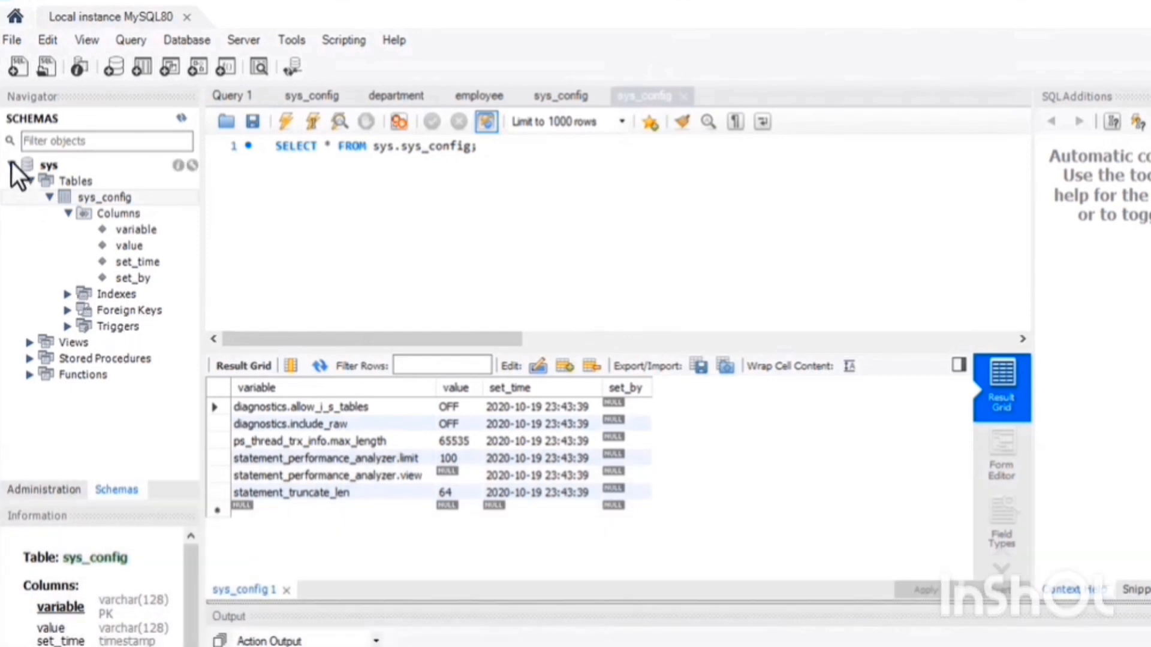
click(12, 164)
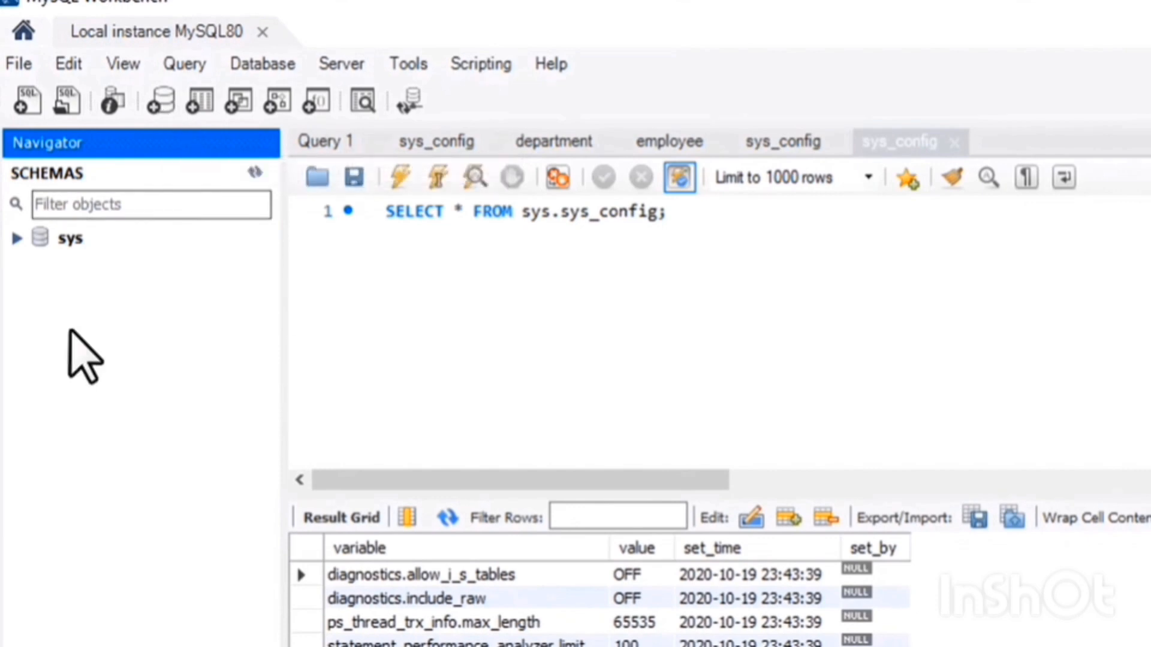
Create a new schema and name it amitdb1.
right_click(73, 332)
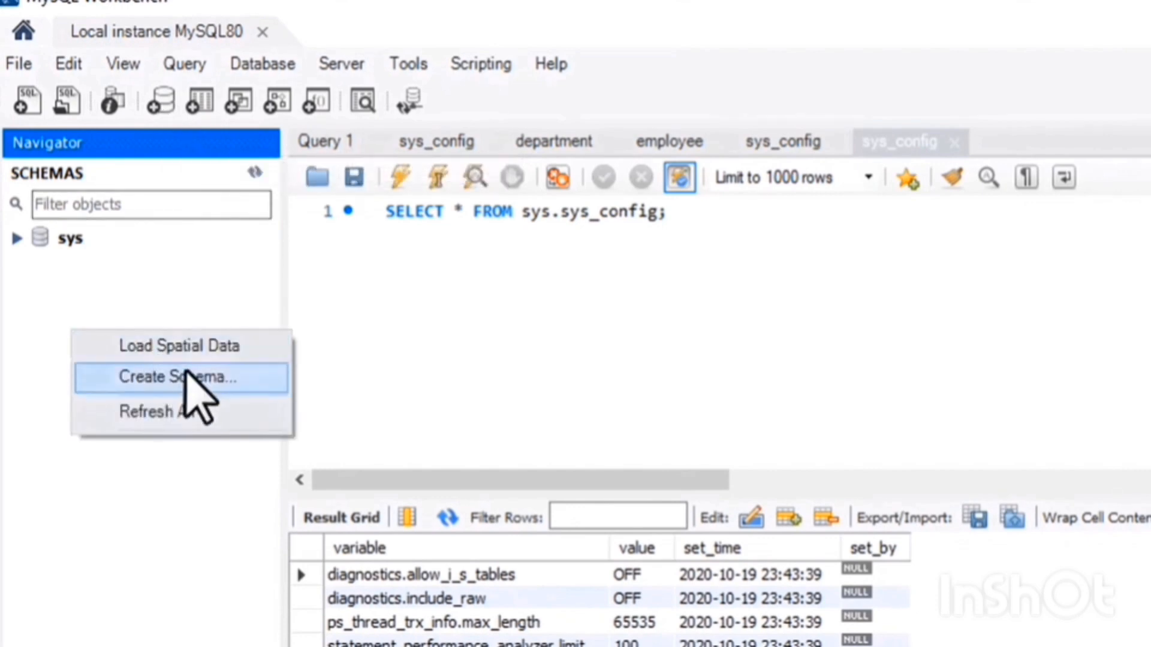
click(226, 379)
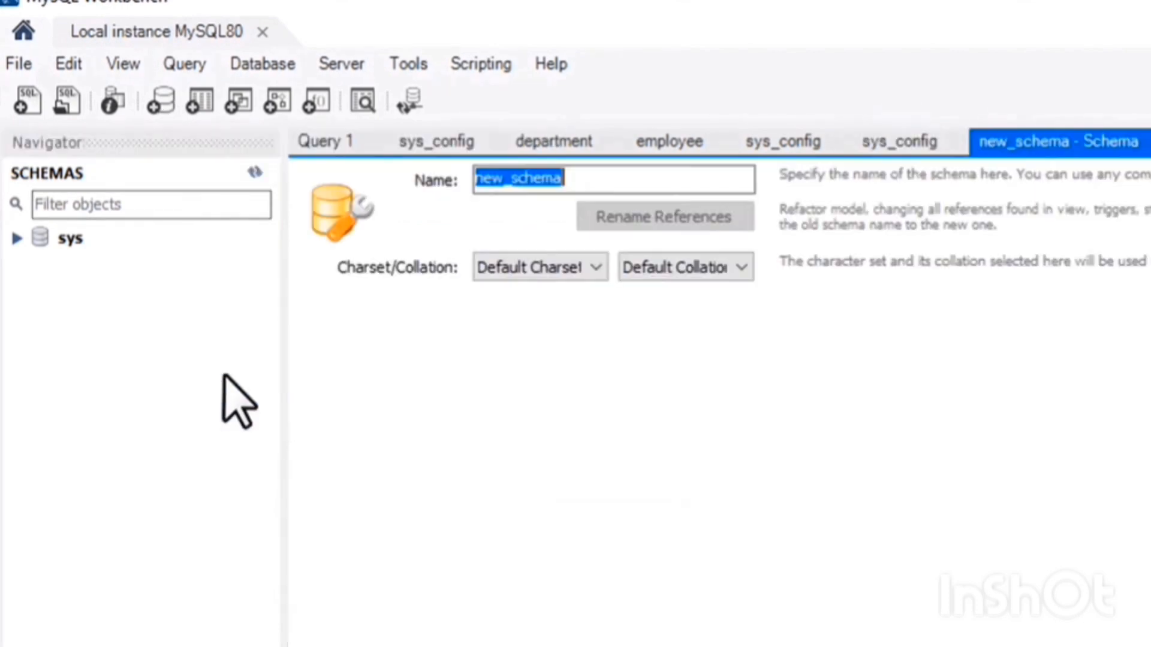
click(592, 178)
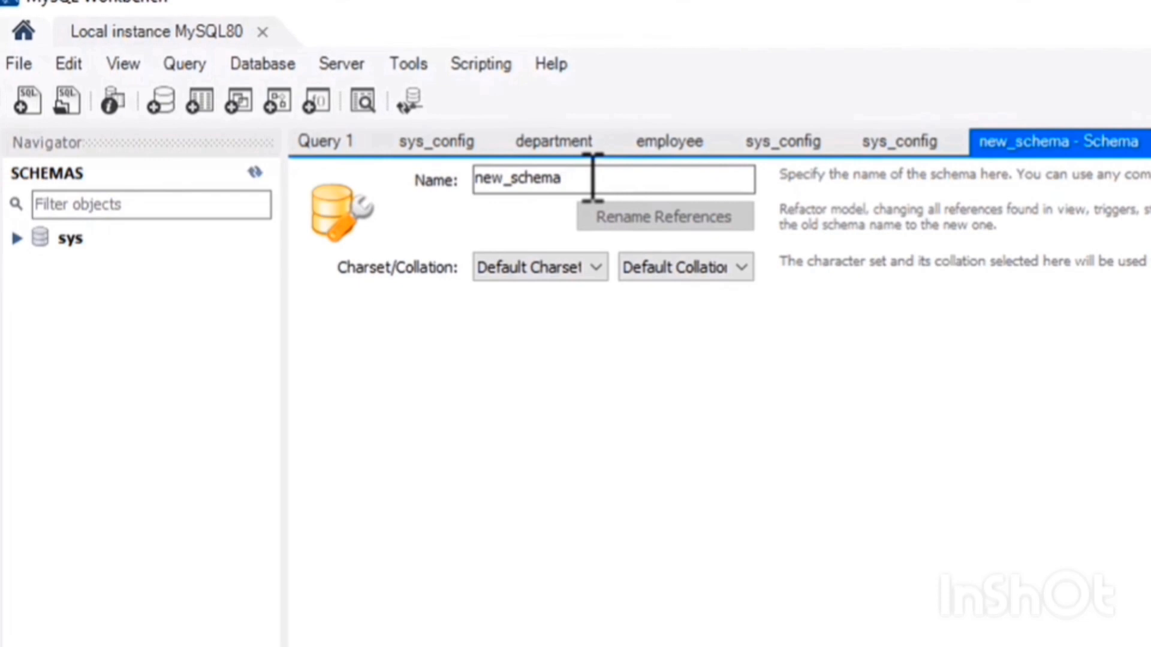
double_click(592, 178)
click(592, 178)
key(BackSpace)
key(BackSpace)
key(BackSpace)
key(BackSpace)
key(BackSpace)
key(BackSpace)
key(BackSpace)
key(BackSpace)
key(BackSpace)
key(BackSpace)
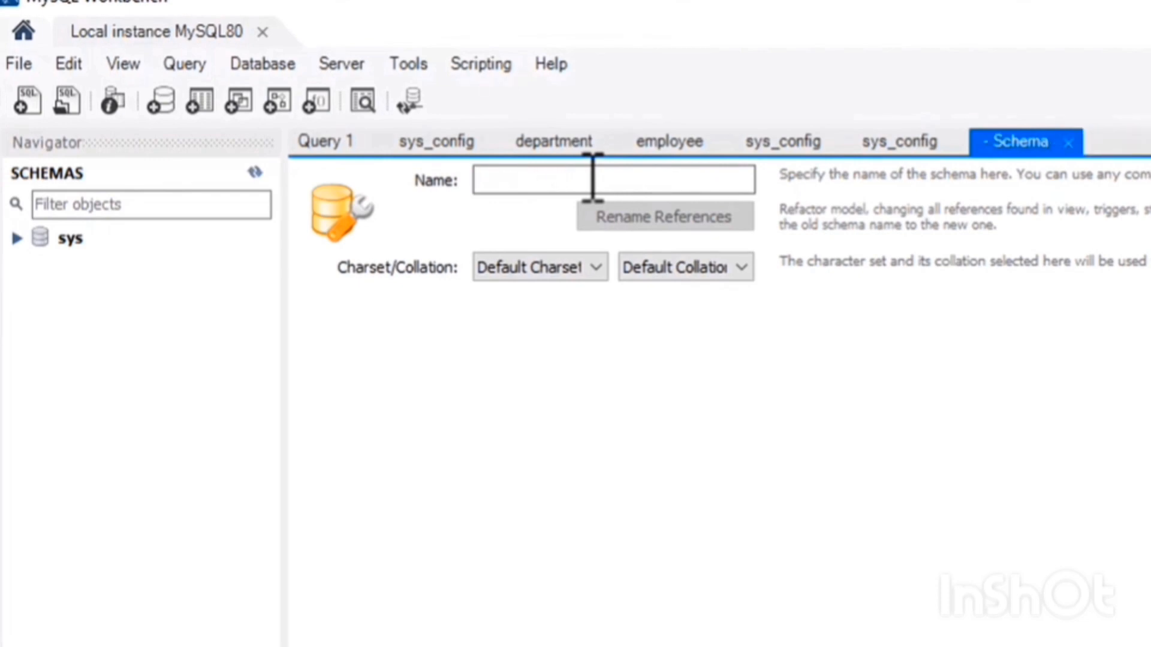
text(amitdb1)
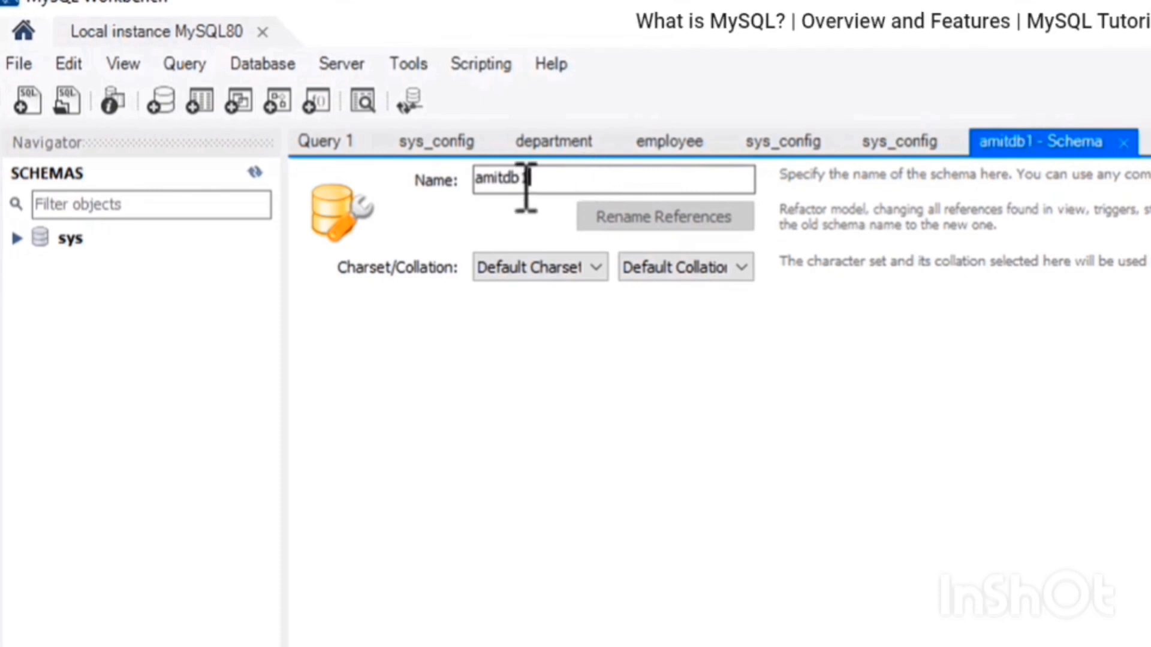
Keep the default charset and collation and apply the CREATE SCHEMA script to the database.
click(585, 268)
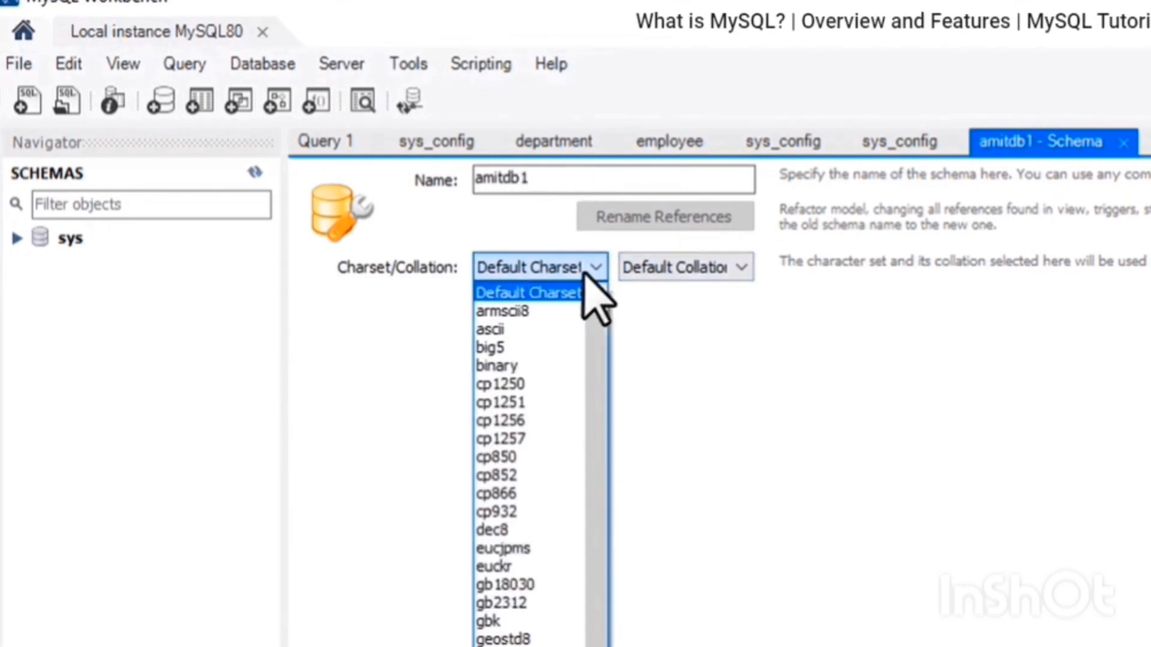
click(585, 274)
click(662, 268)
click(684, 273)
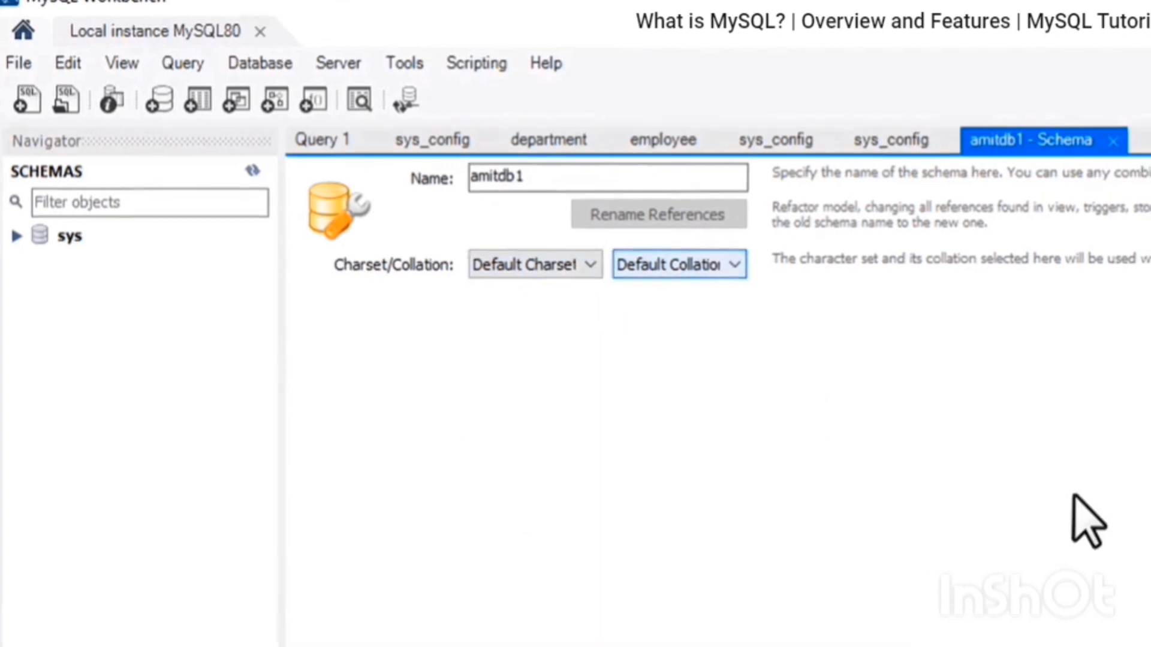
click(912, 590)
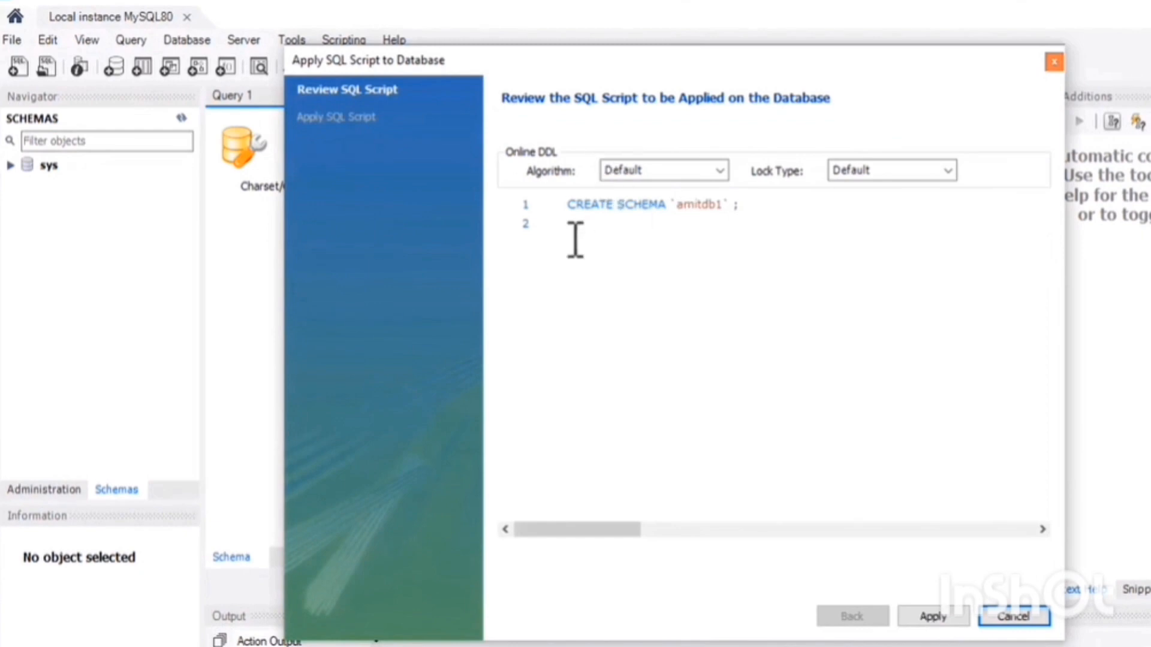
click(573, 205)
drag(574, 207, 760, 211)
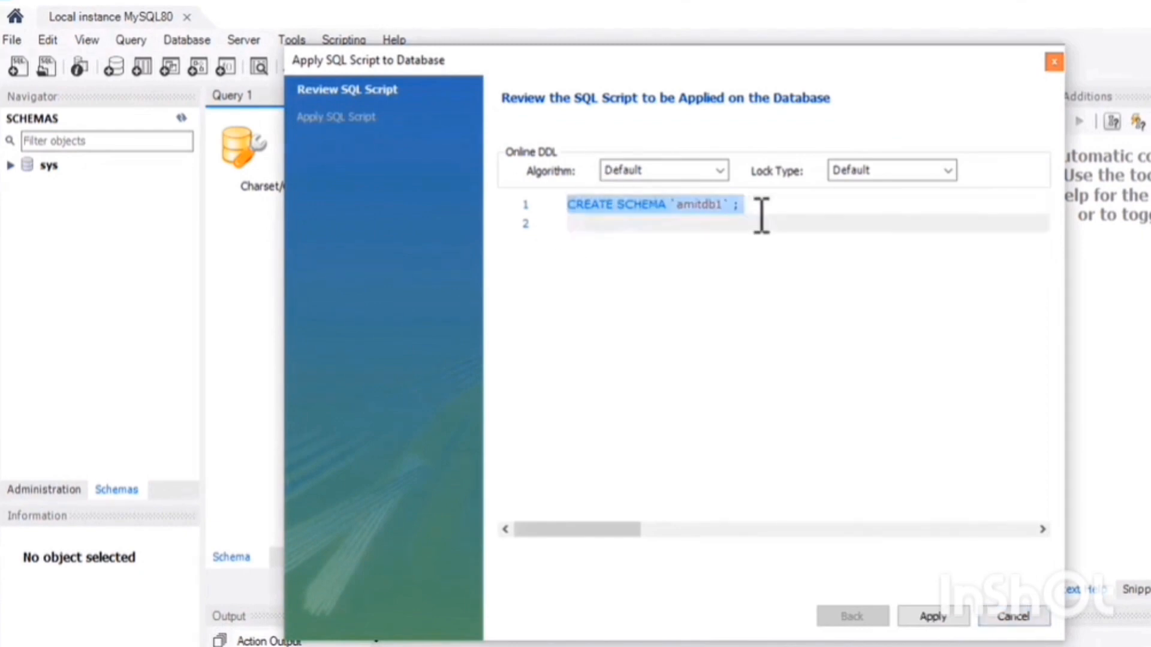
click(765, 208)
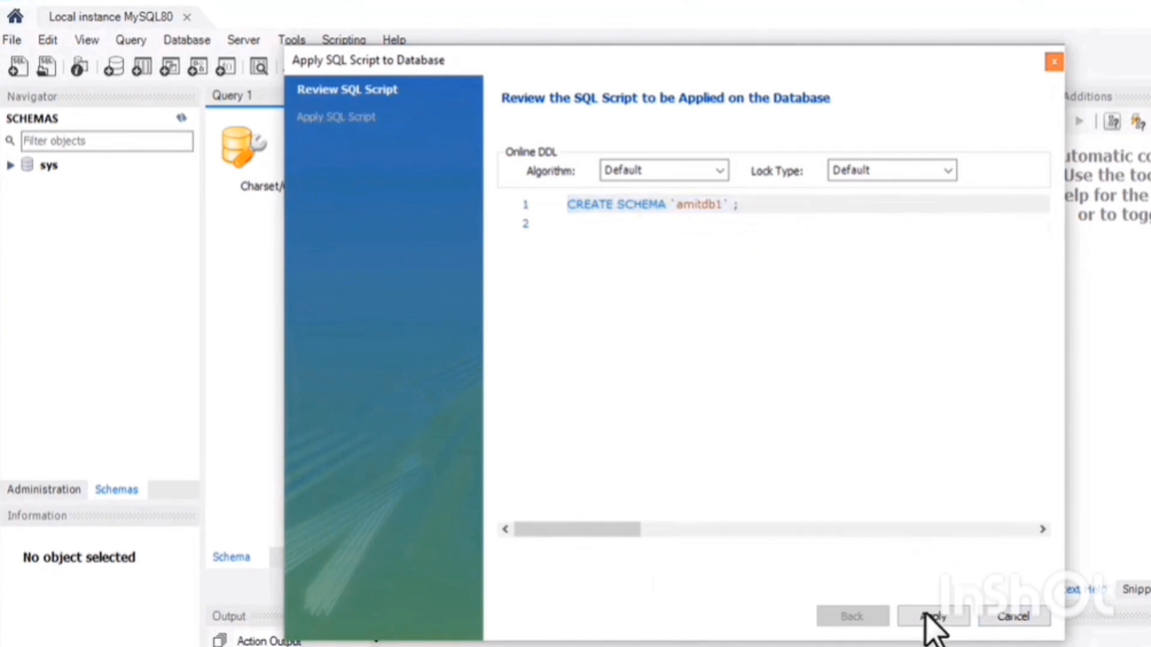
click(558, 214)
click(670, 275)
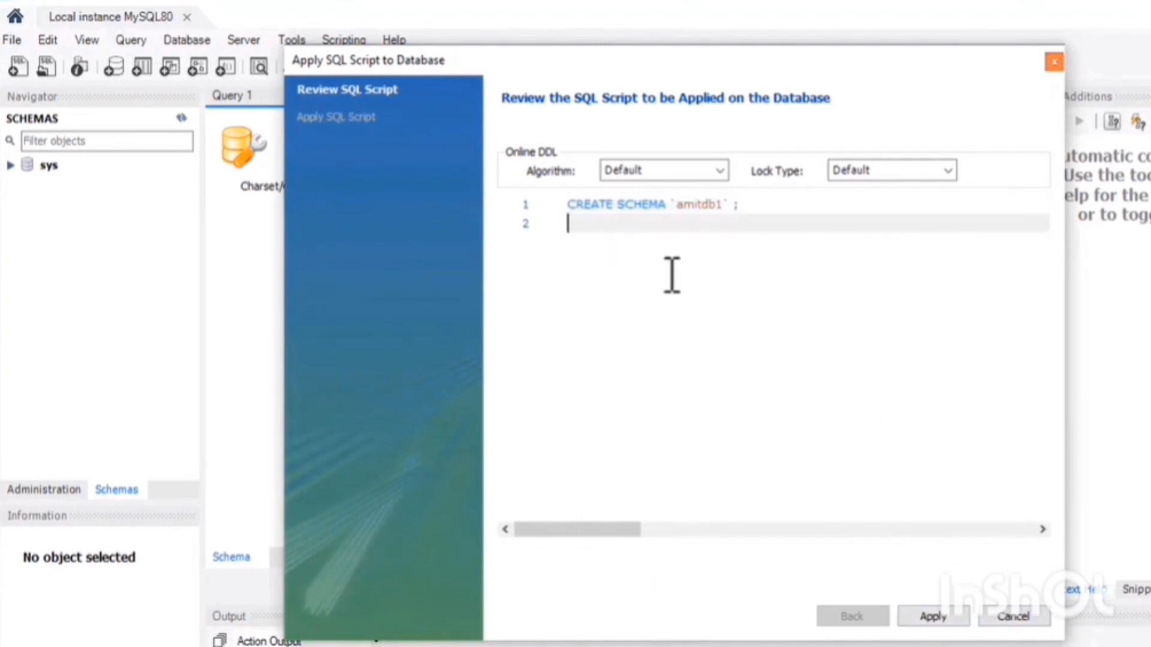
click(933, 616)
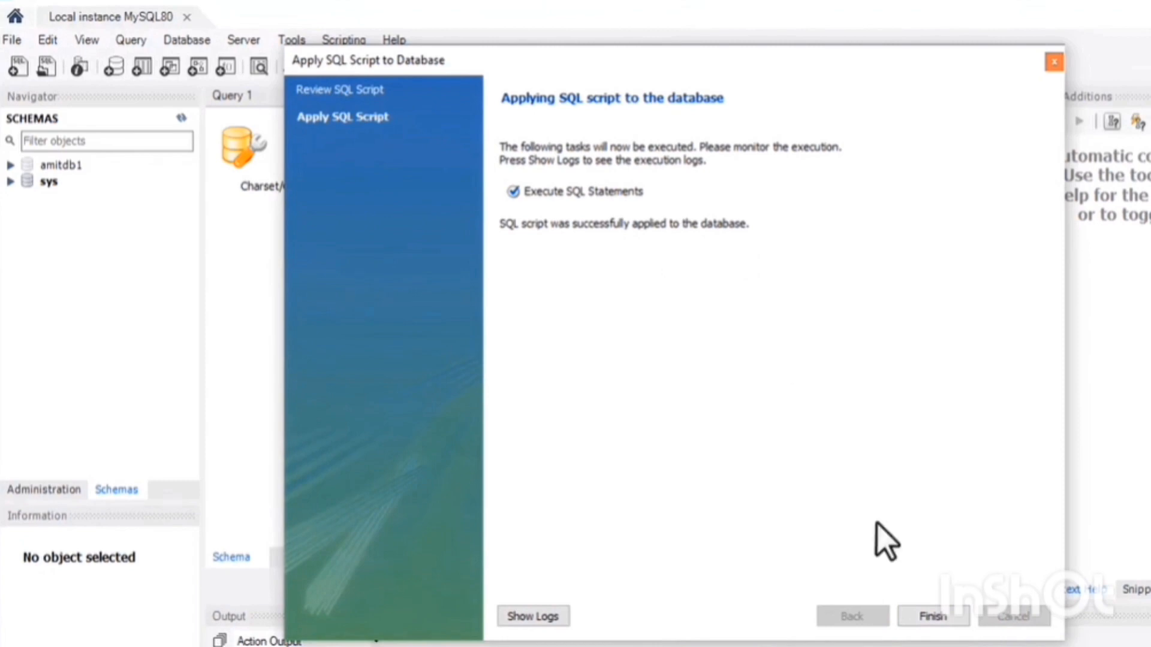
click(940, 614)
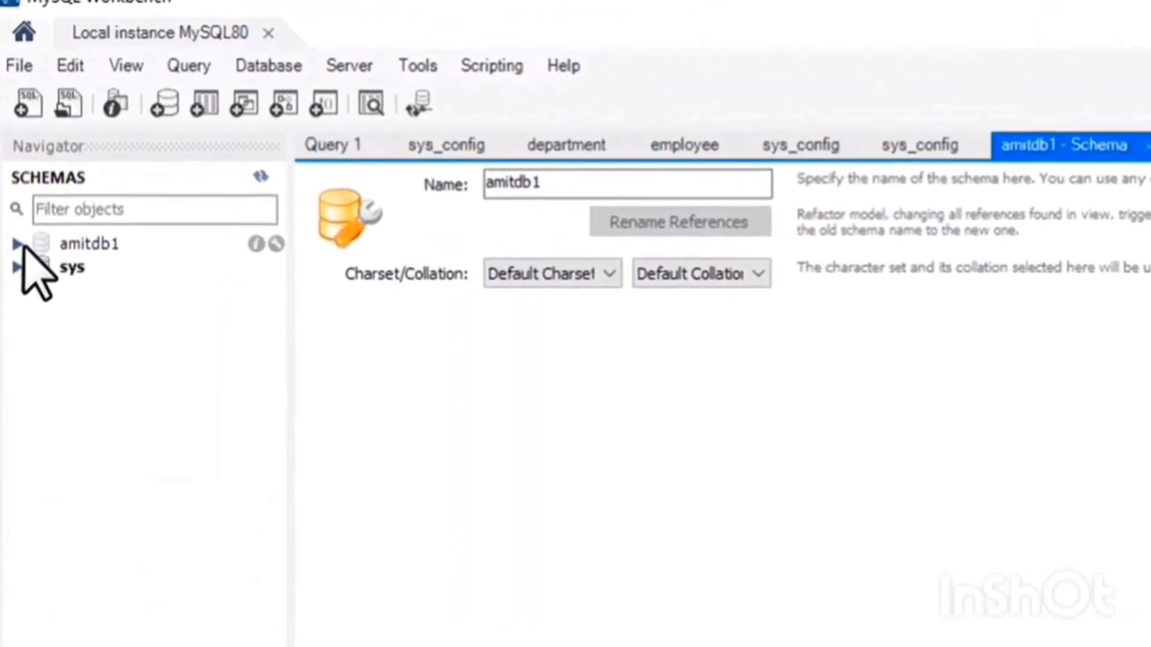
Set amitdb1 as the default schema and create a new table in it named Employee.
click(18, 245)
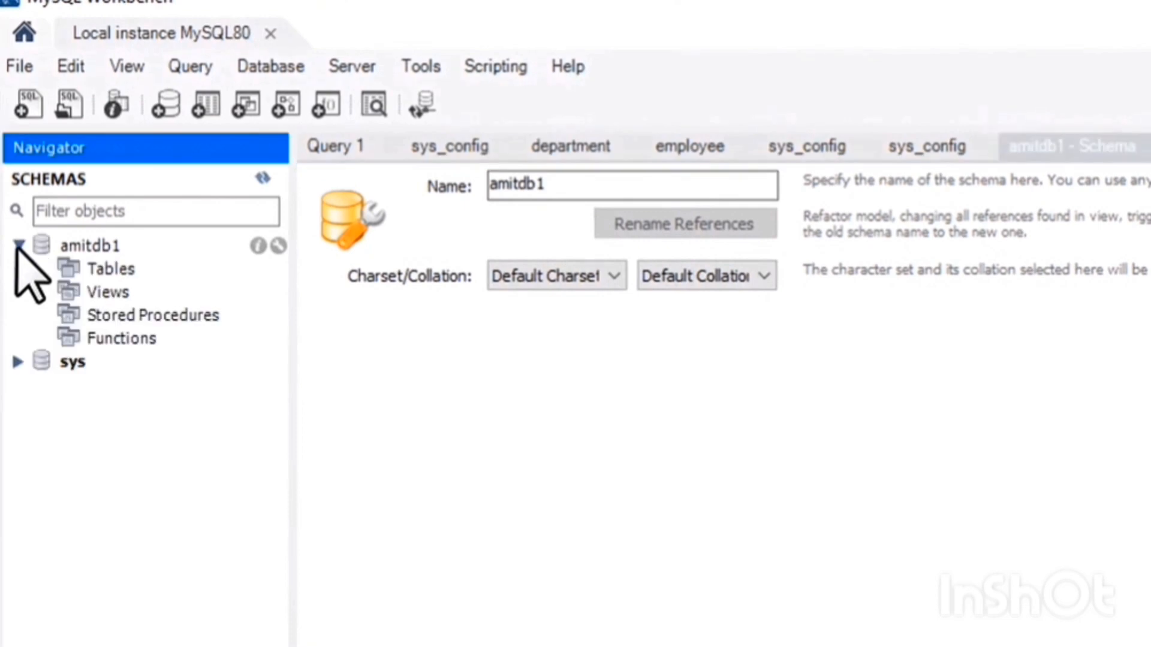
double_click(105, 246)
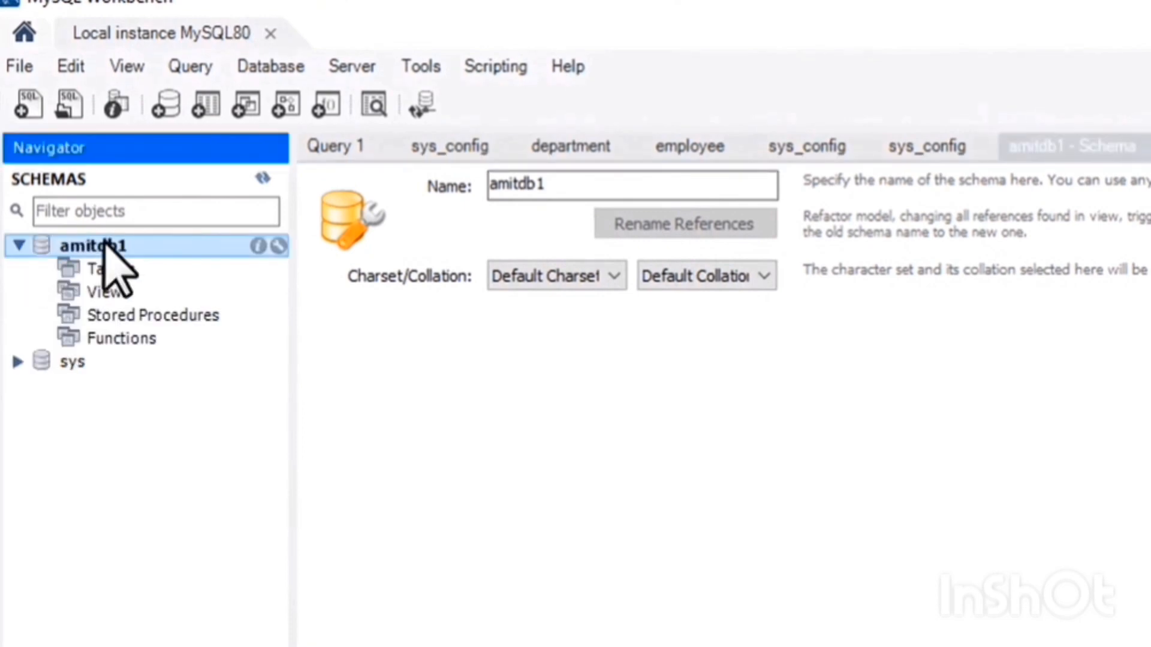
click(123, 270)
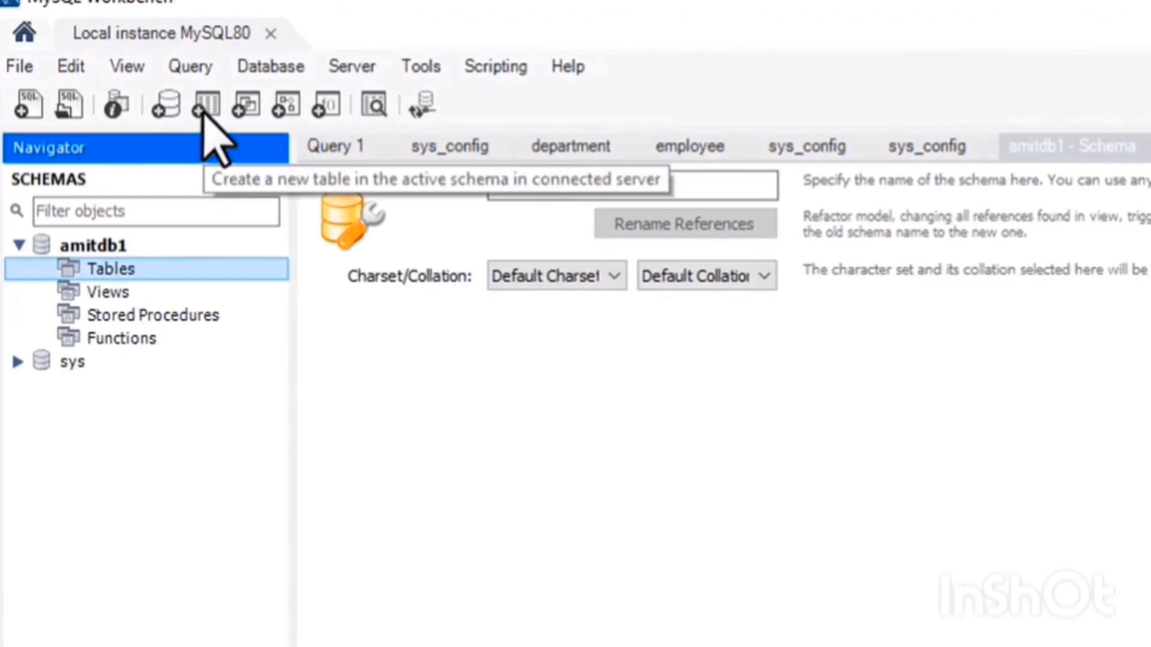
click(136, 249)
right_click(130, 271)
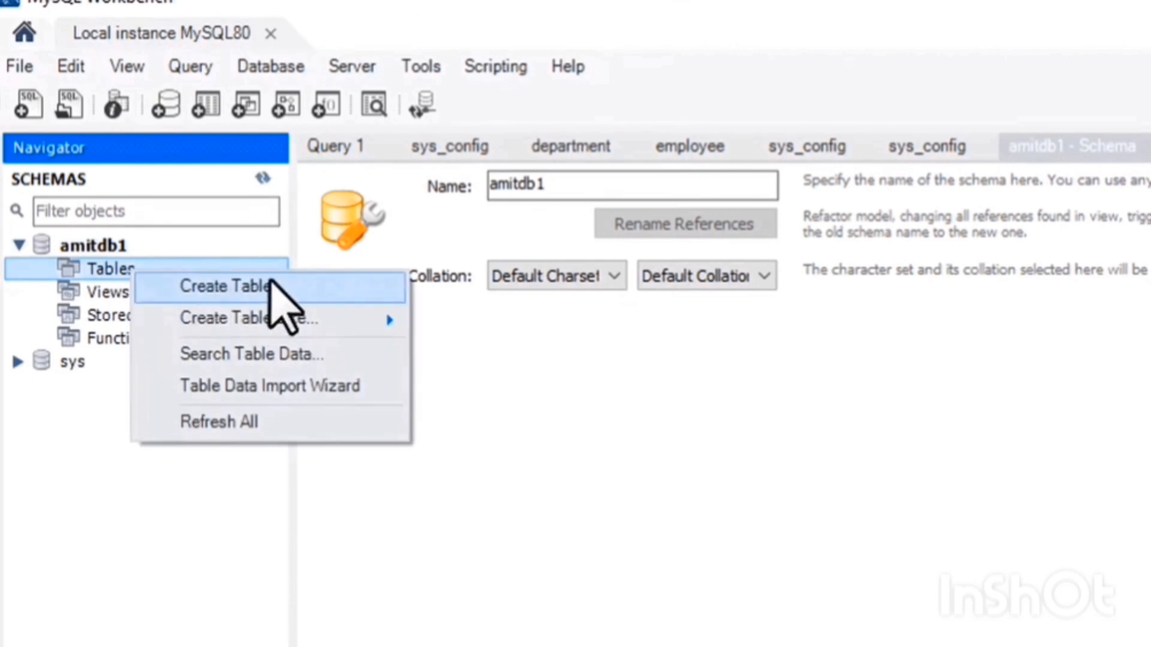
click(270, 280)
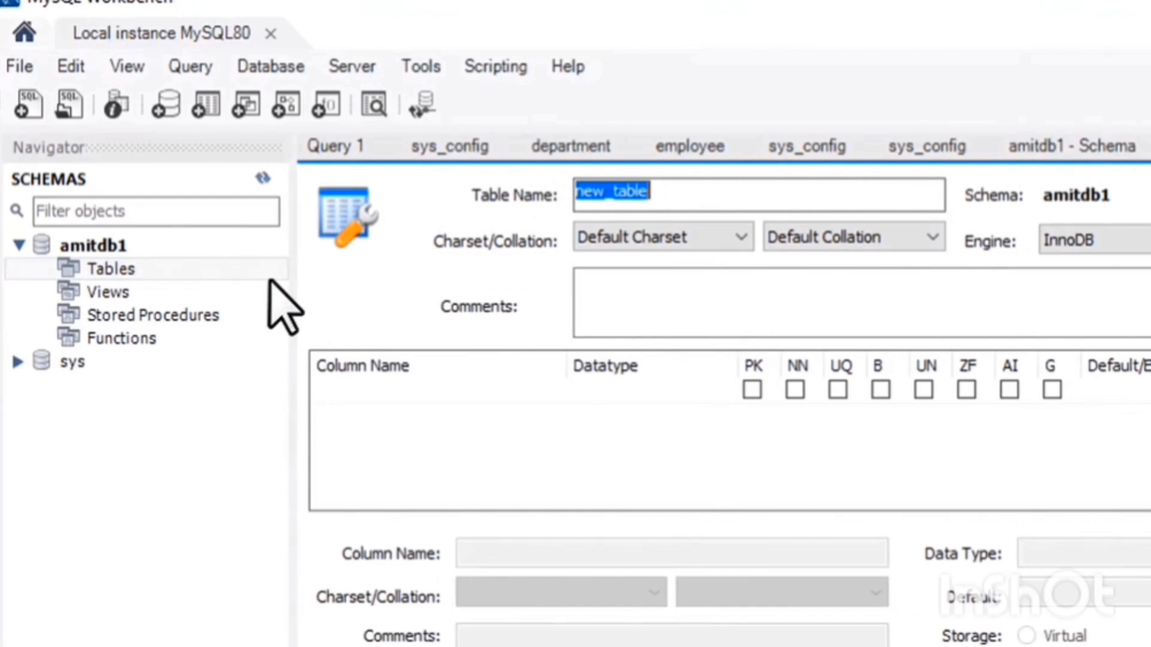
click(663, 192)
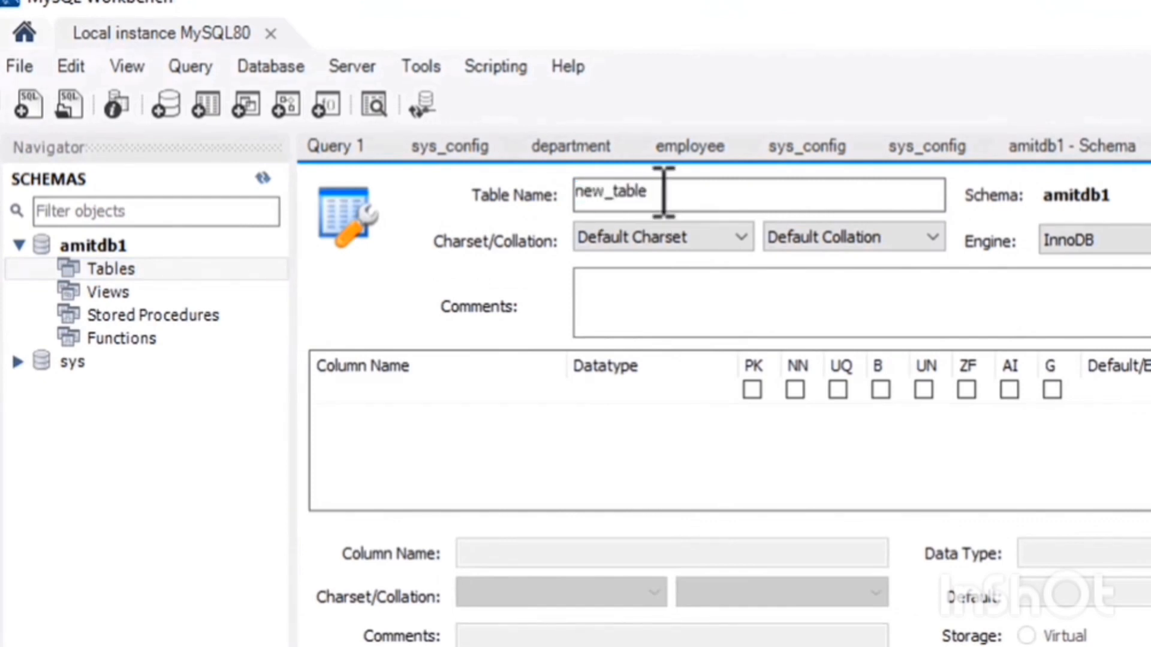
key(BackSpace)
key(BackSpace)
key(BackSpace)
key(BackSpace)
key(BackSpace)
key(BackSpace)
key(BackSpace)
key(BackSpace)
key(BackSpace)
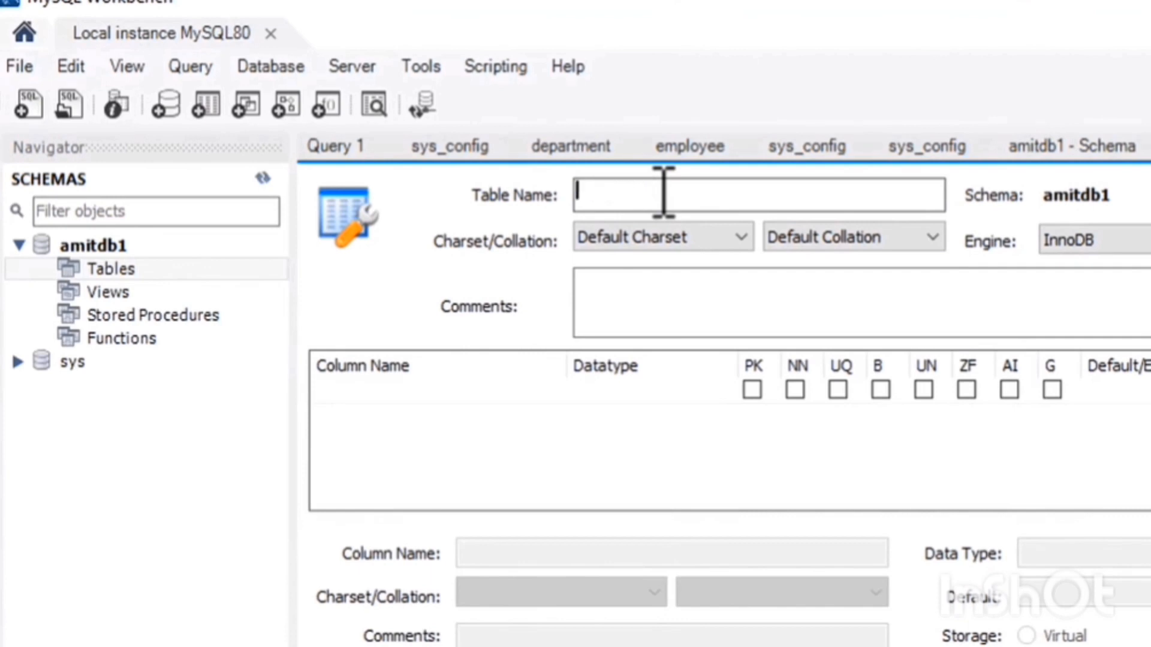
text(Employee)
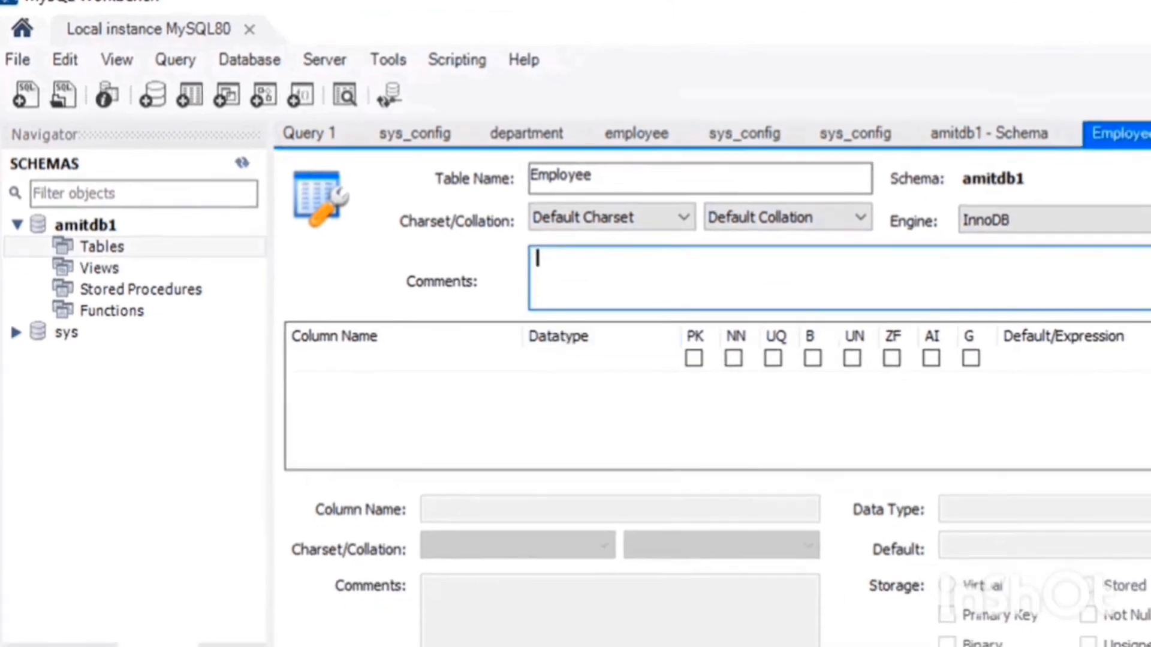
Add the first column EmpID with type INT as the primary key and not null.
click(1148, 169)
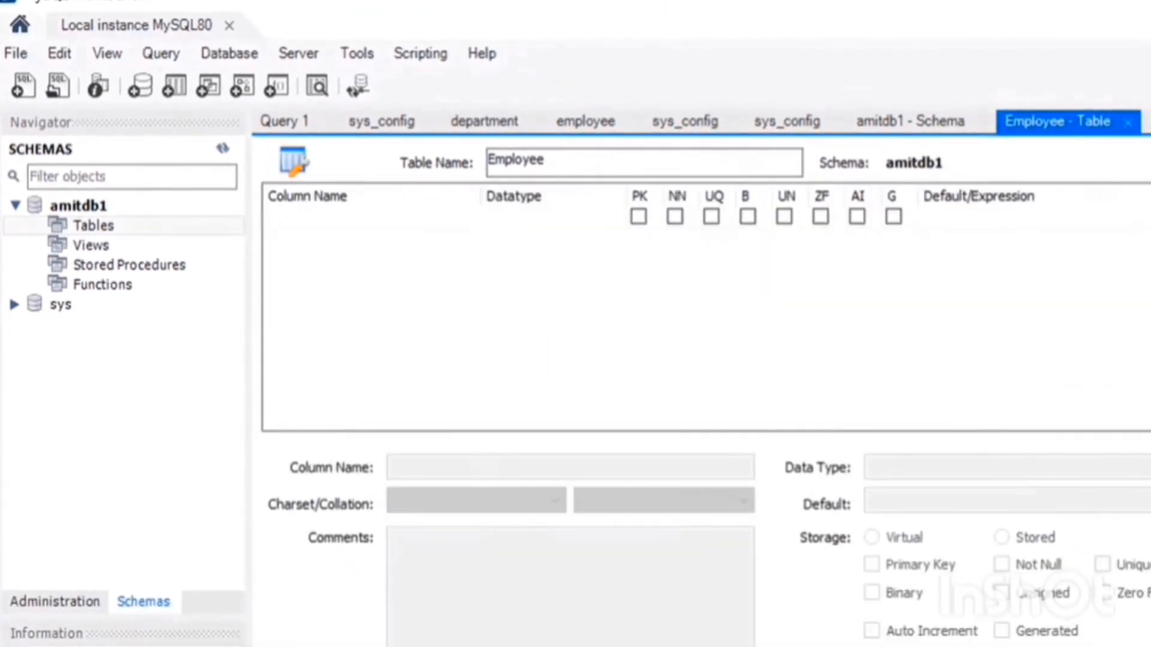
click(298, 243)
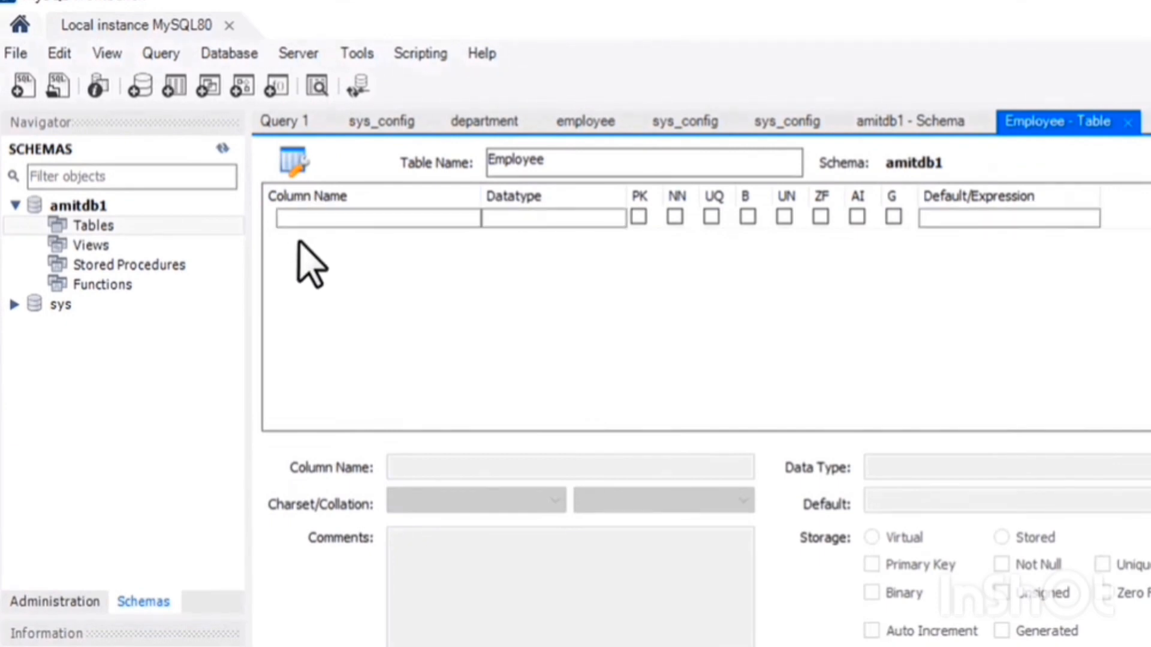
click(328, 223)
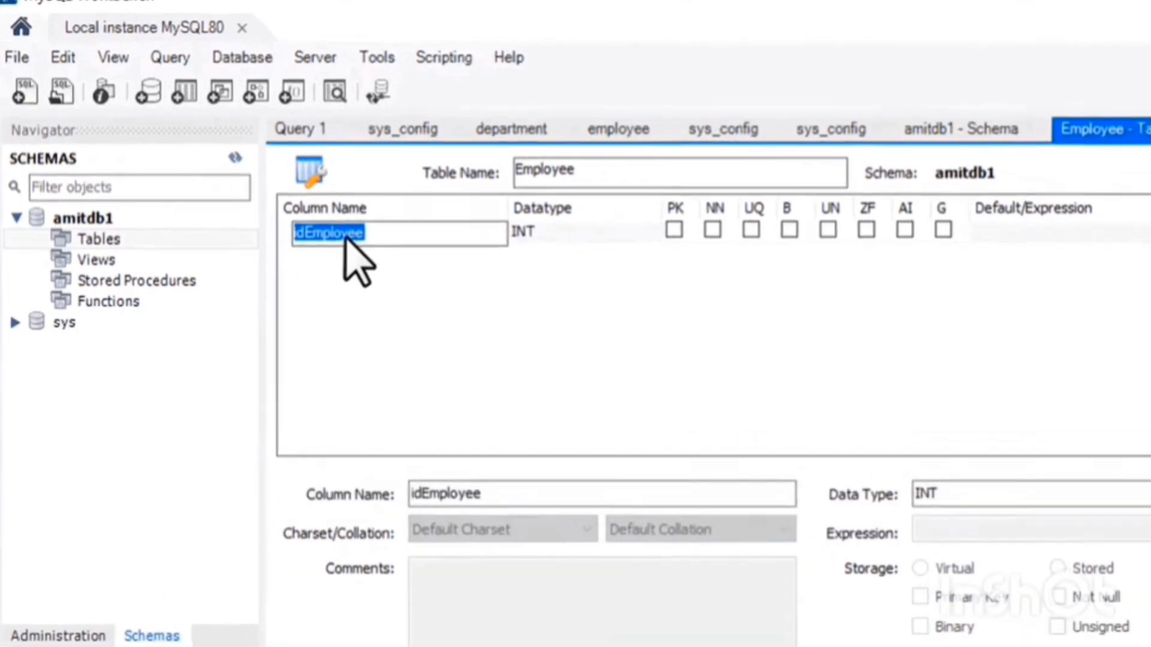
text(EmpID)
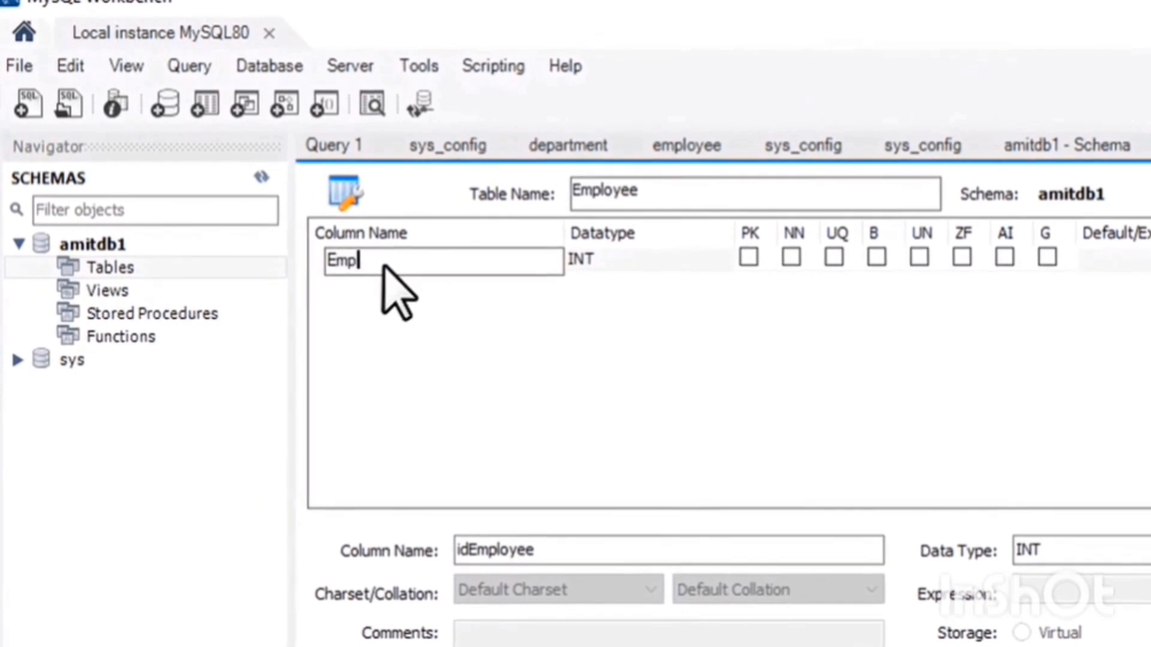
click(662, 258)
click(662, 256)
click(699, 261)
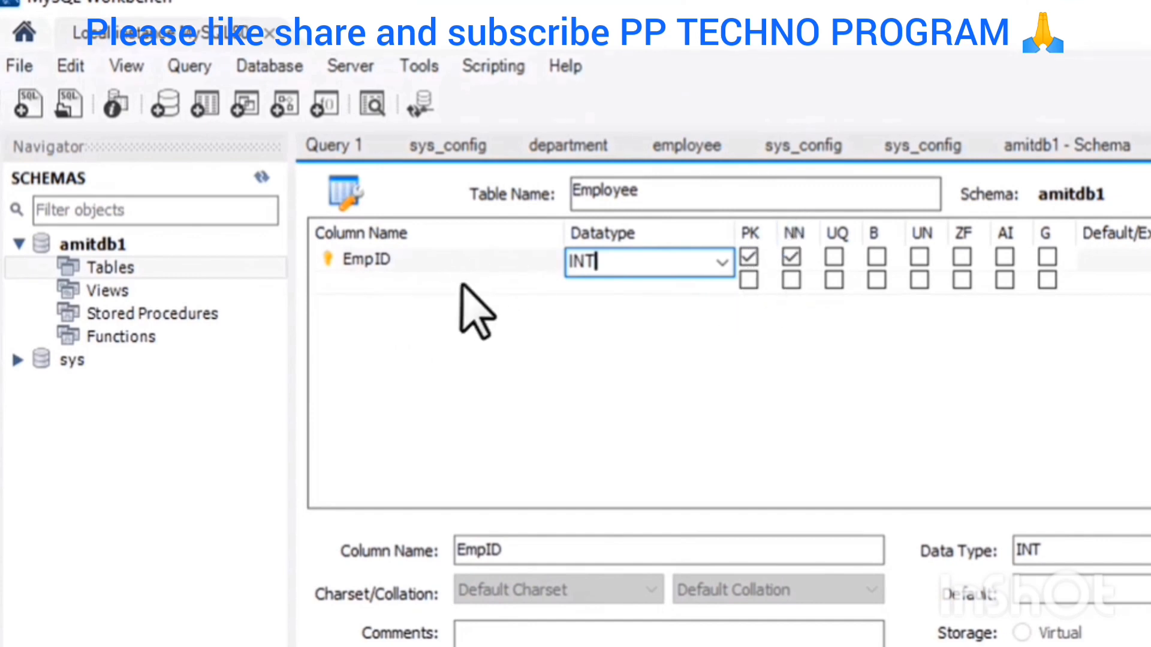
Add an EmpName column with datatype VARCHAR(60) and mark it Not Null.
click(362, 284)
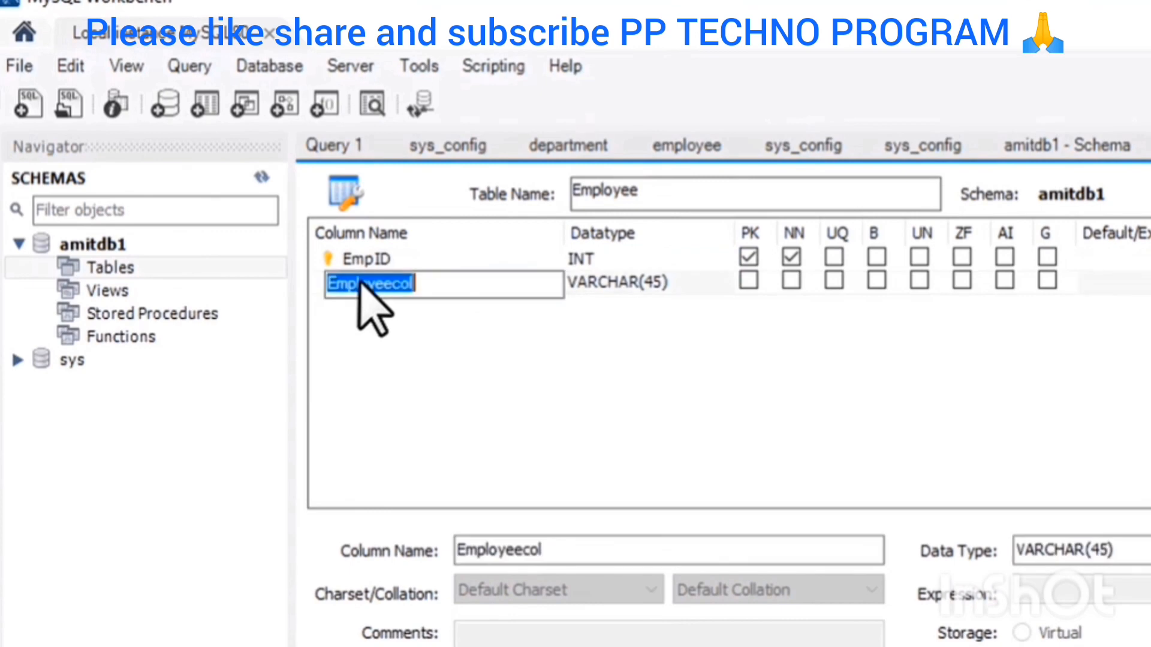
text(Emp)
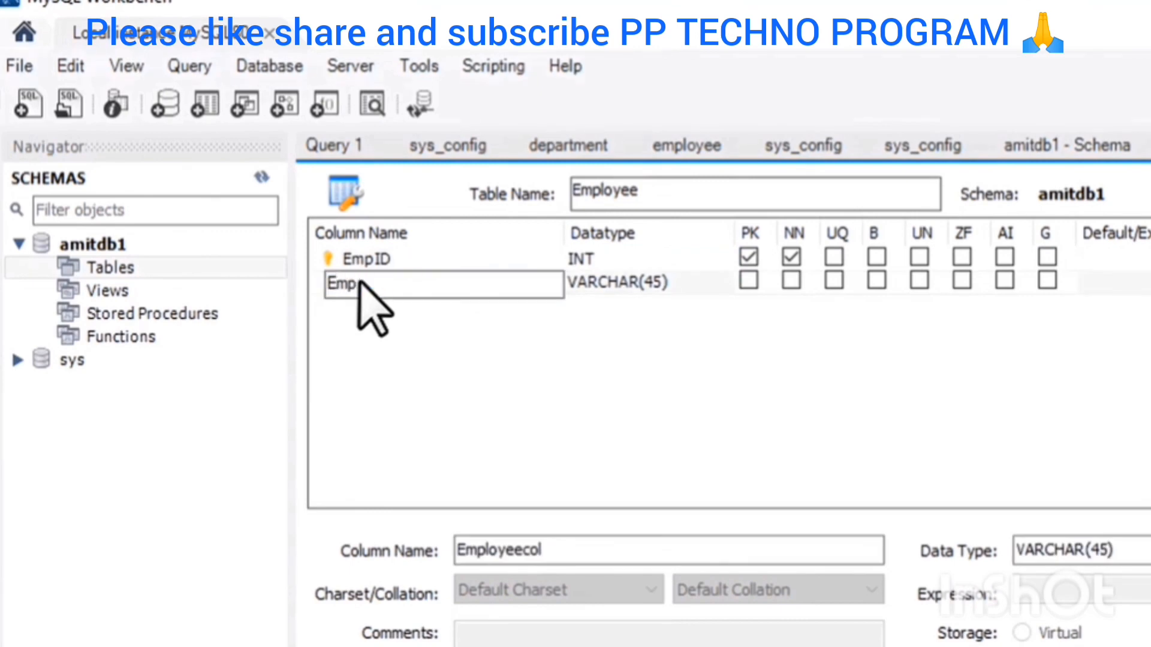
text(Name)
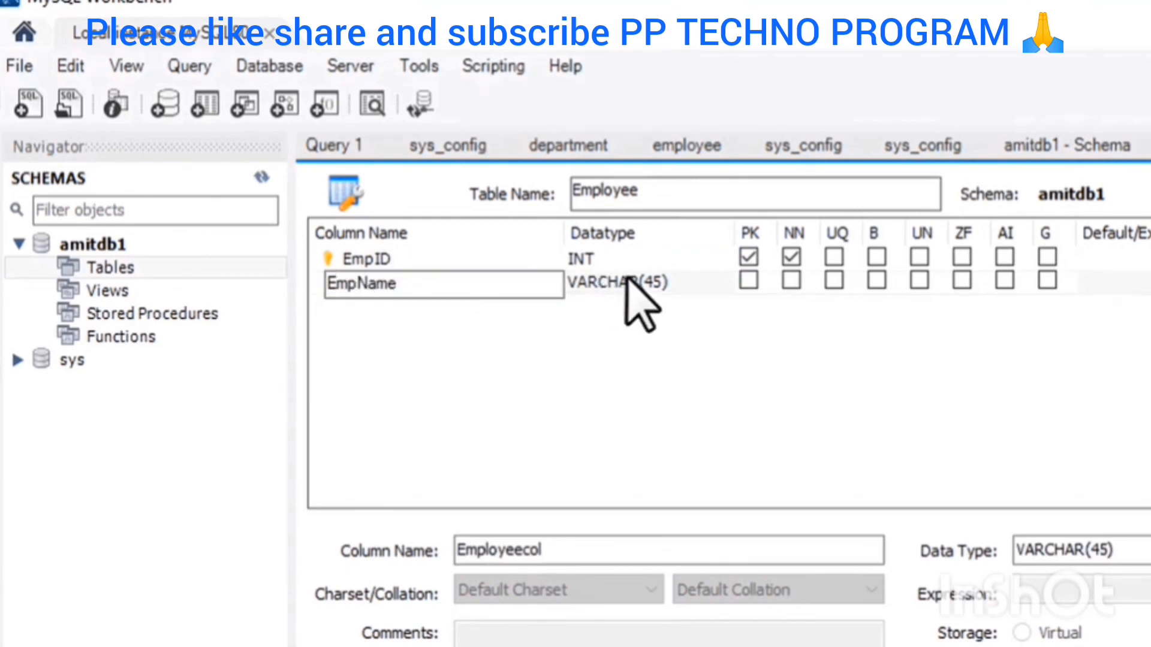
click(636, 281)
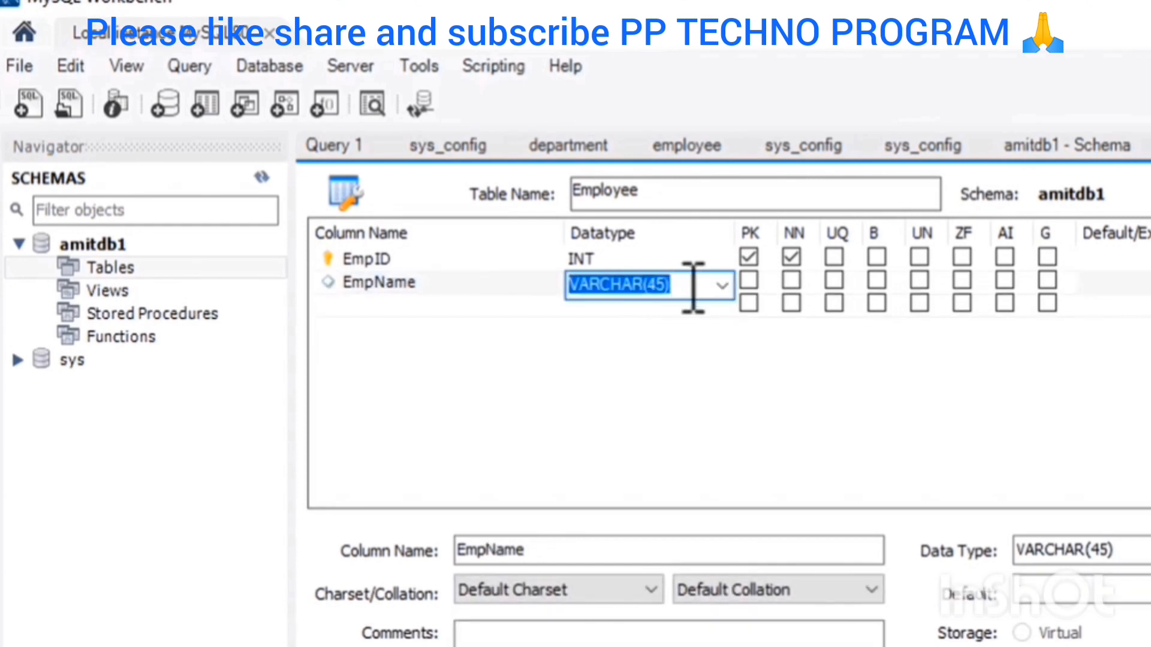
click(672, 284)
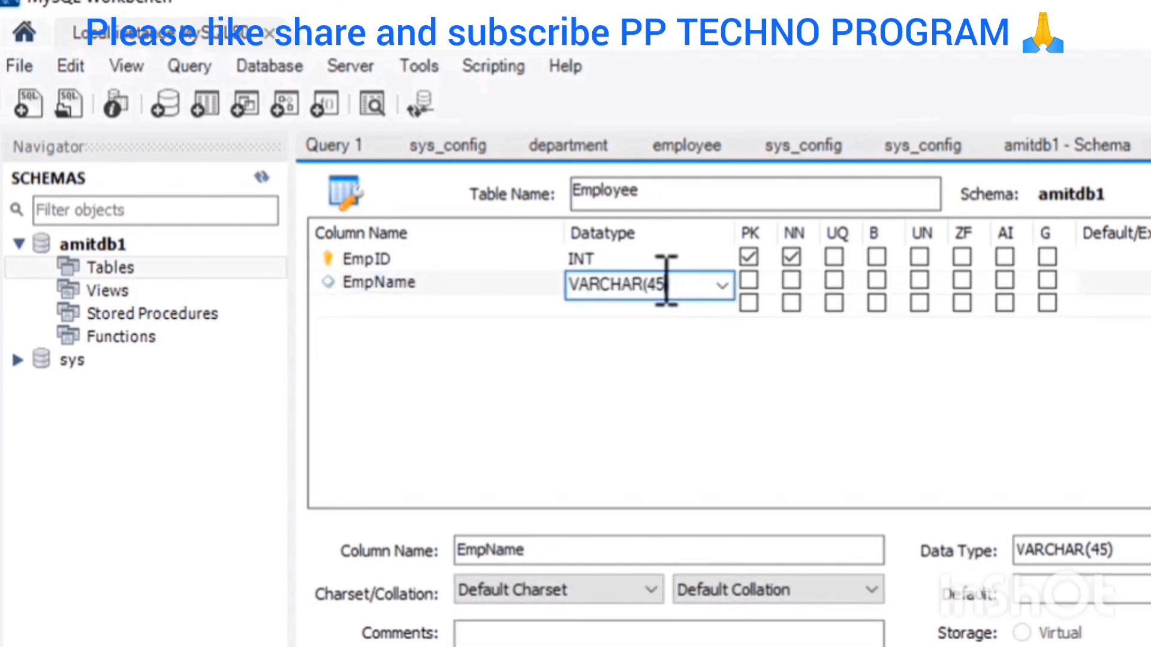
double_click(658, 284)
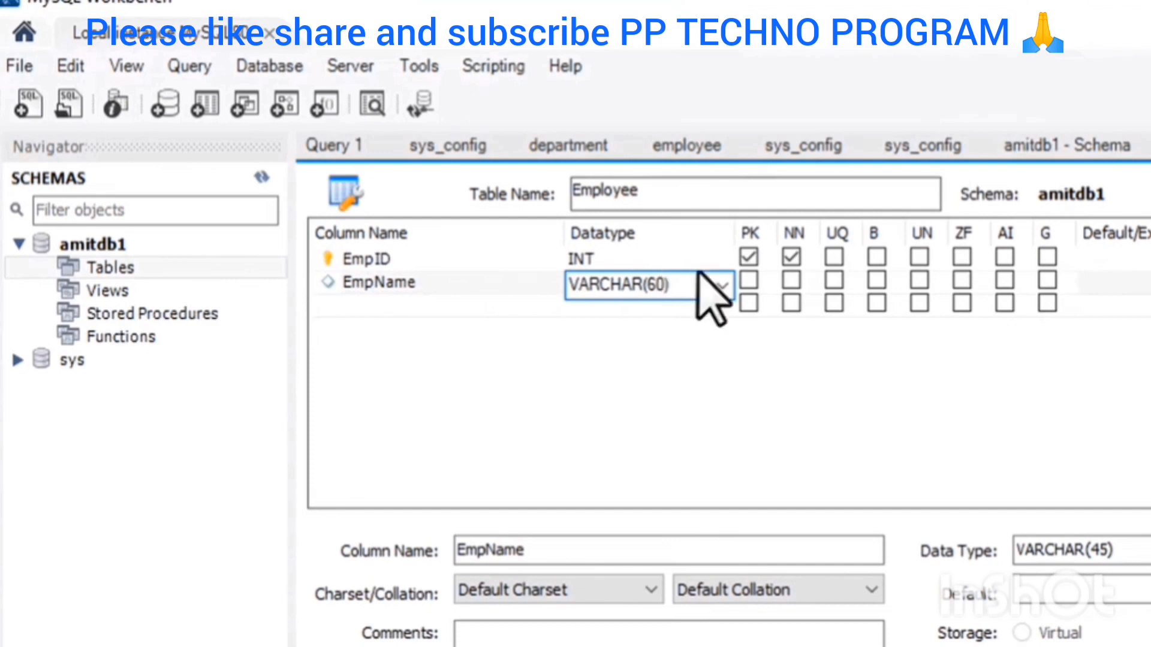
click(710, 385)
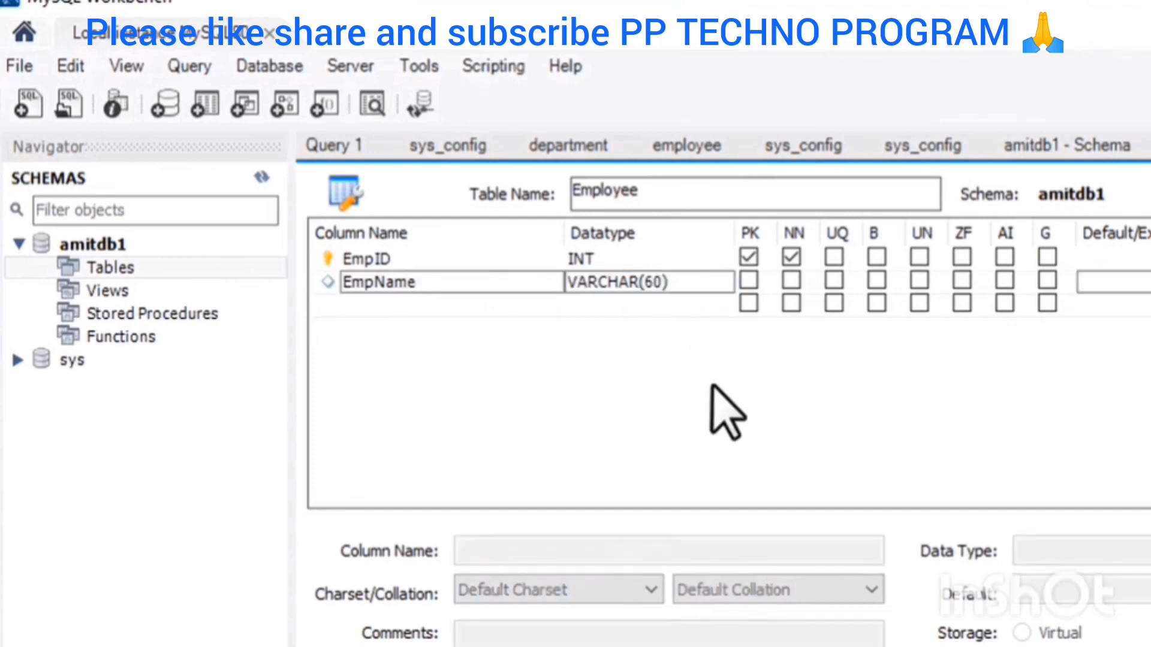
click(791, 280)
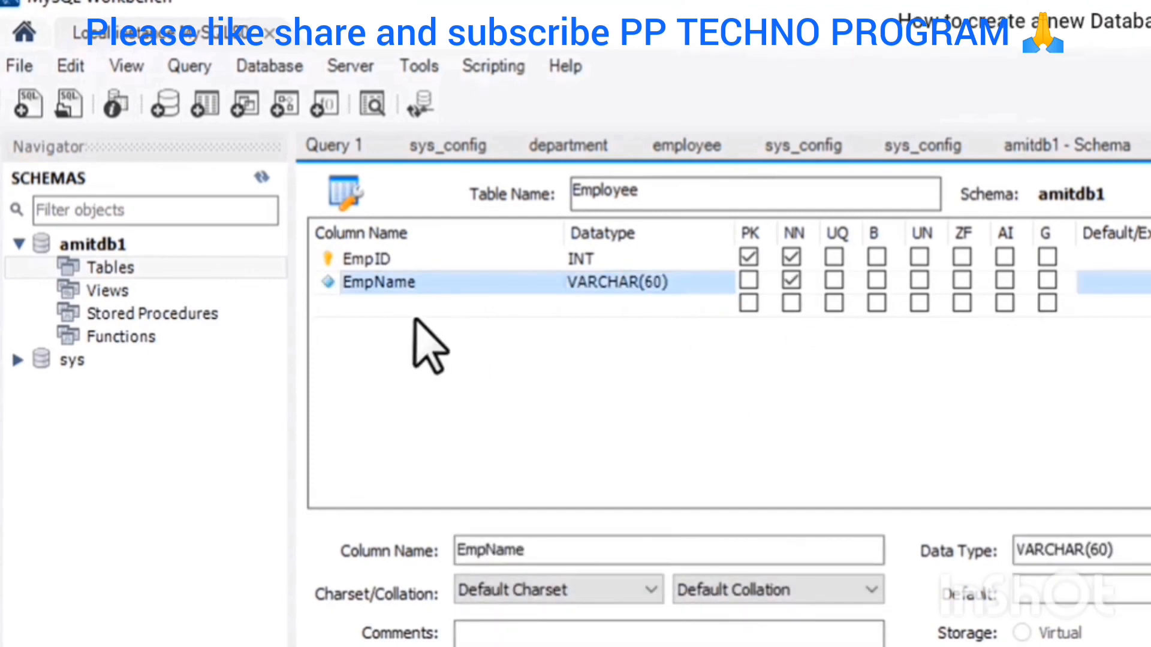
Add an EmpAge column, change its datatype to INT, and mark it Not Null.
click(358, 308)
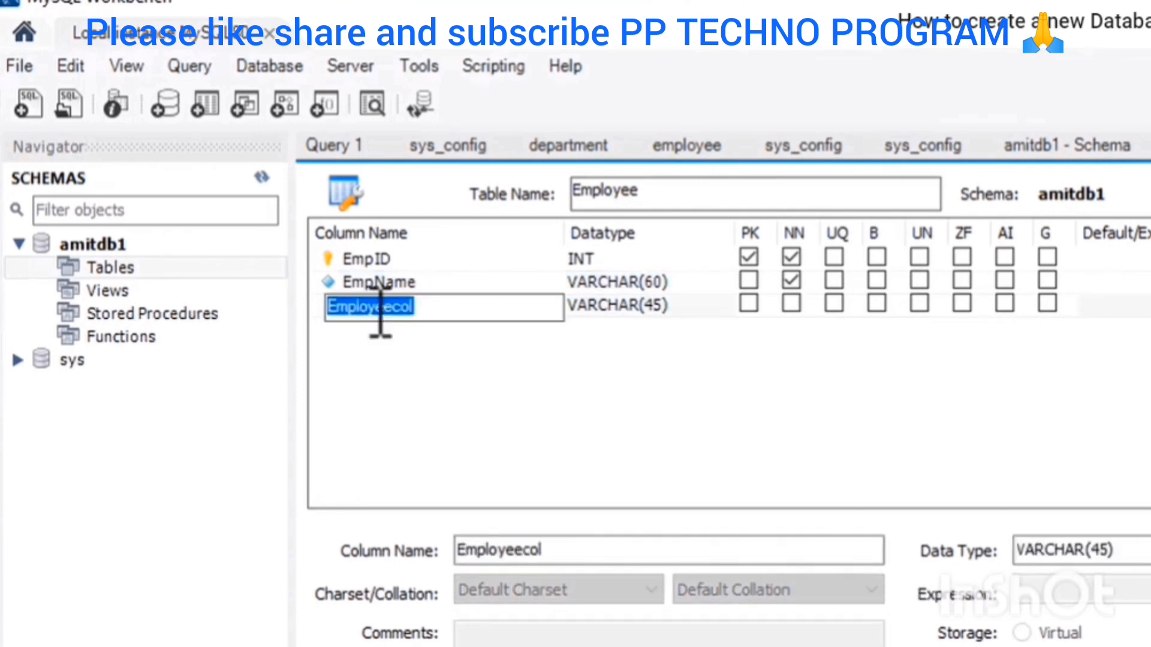
text(Em)
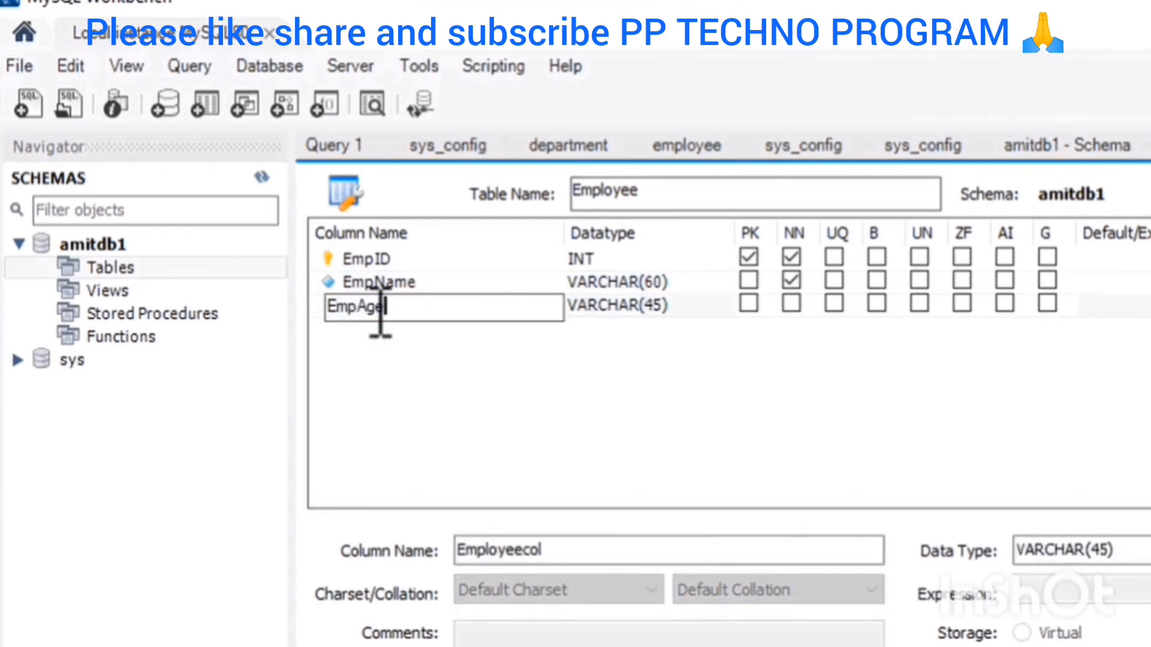
text(pAge)
click(644, 309)
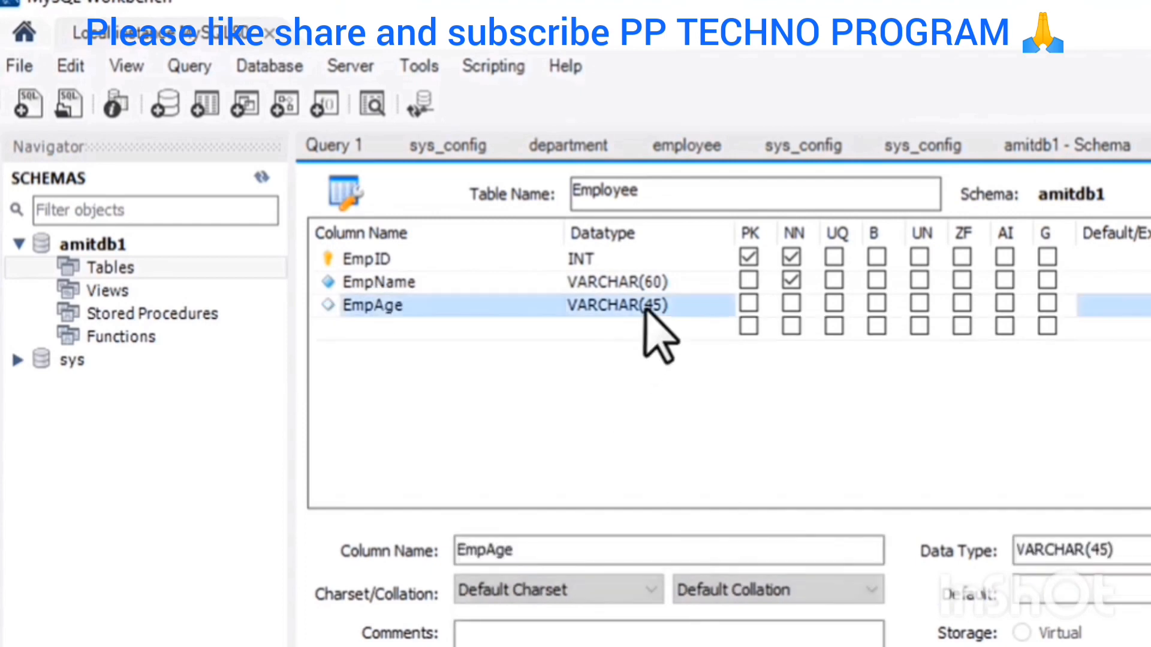
click(646, 309)
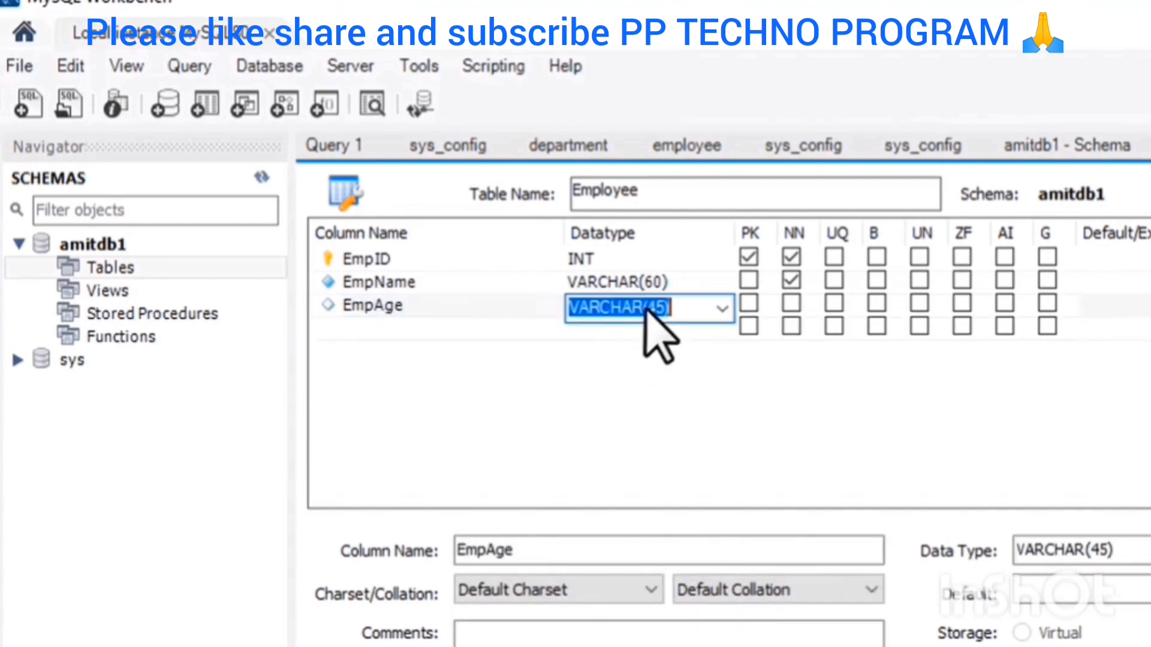
click(722, 309)
click(672, 336)
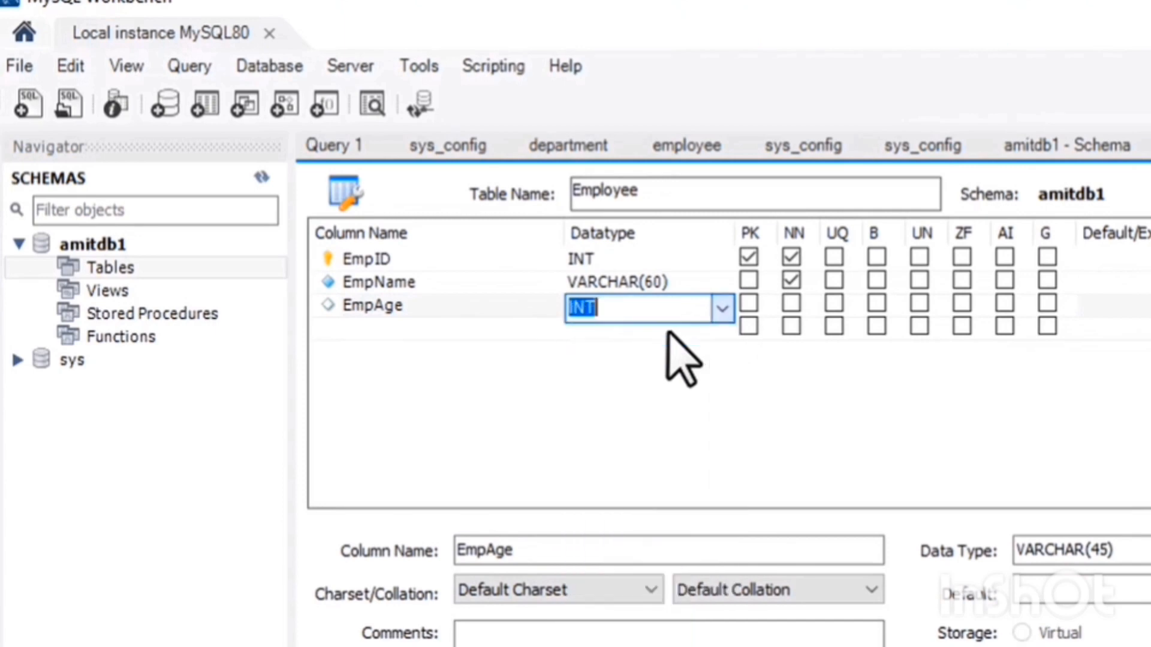
click(791, 303)
click(387, 351)
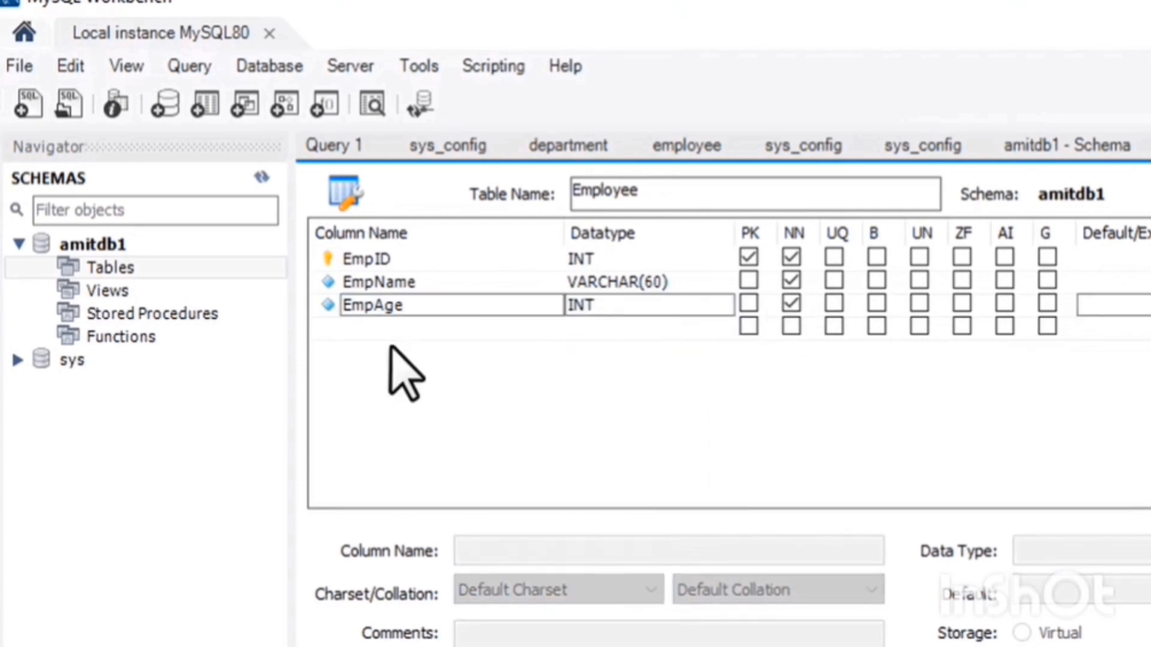
Add an EmpDept column keeping datatype VARCHAR(45) and mark it Not Null.
click(396, 329)
click(396, 329)
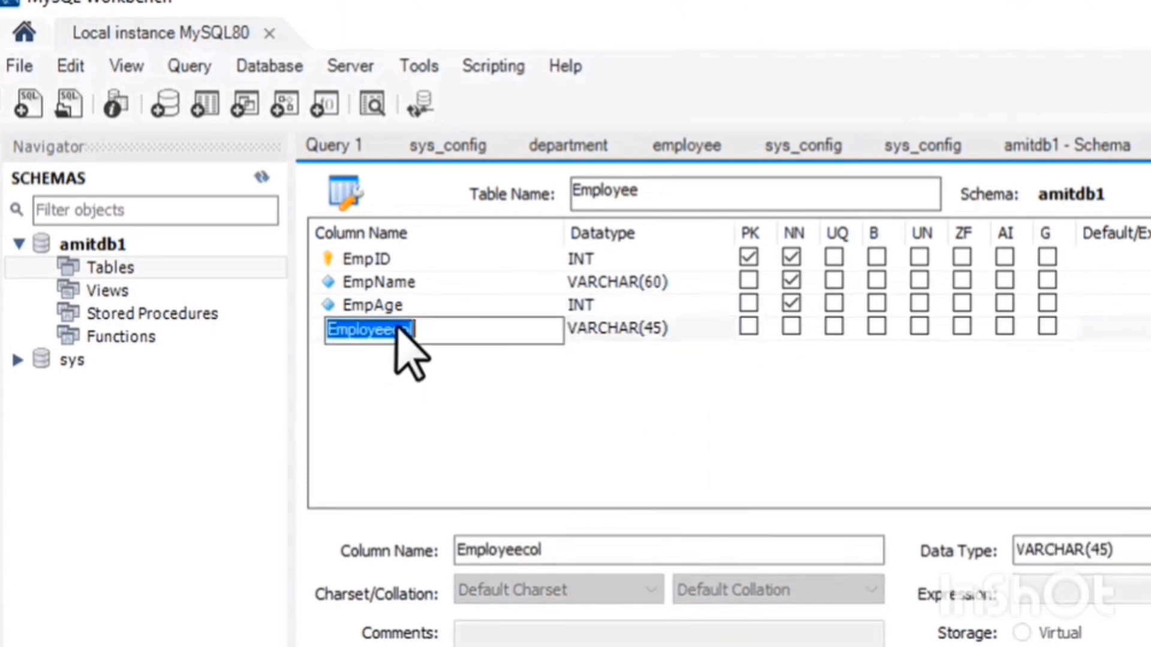
text(EmpDept)
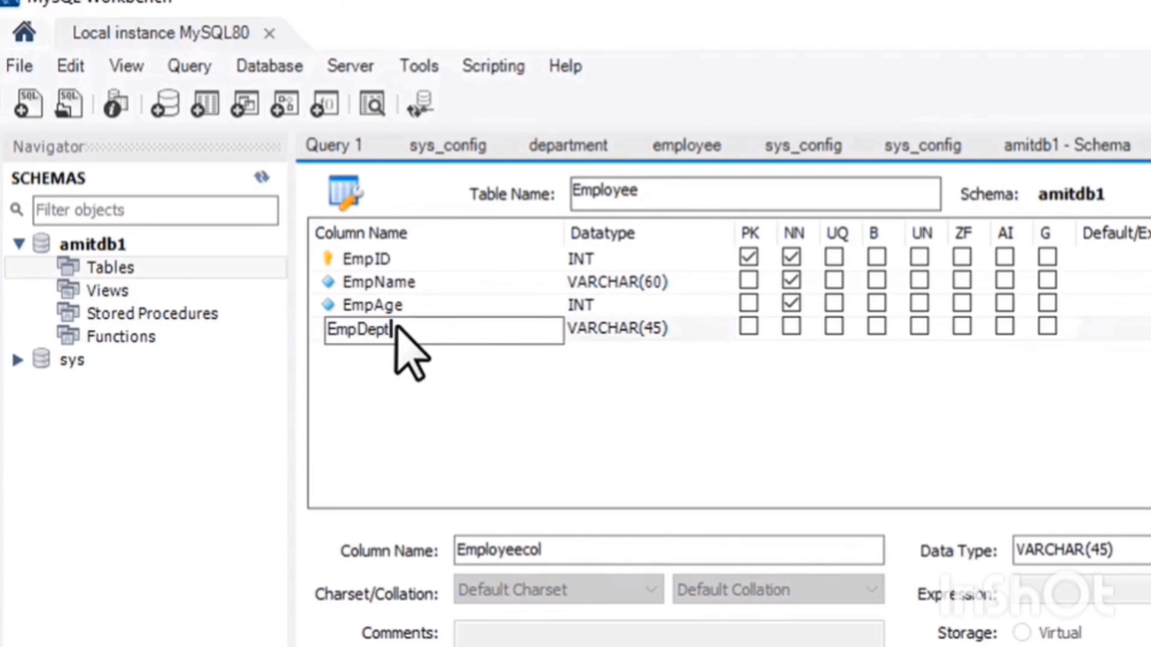
click(578, 413)
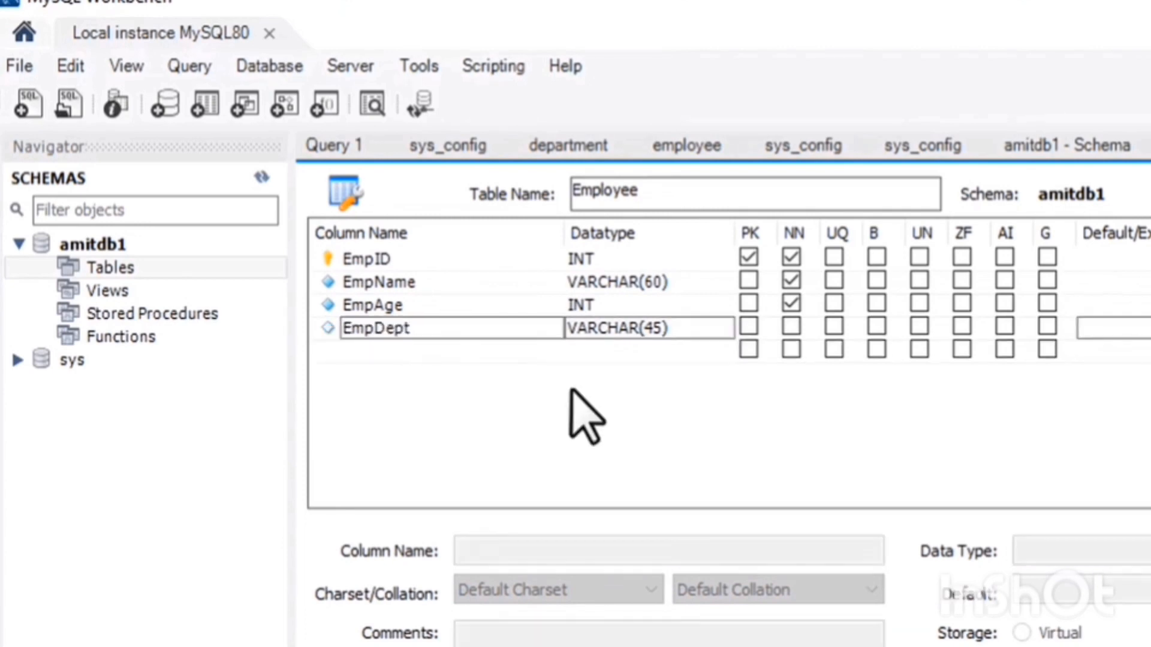
click(680, 328)
click(679, 328)
click(678, 328)
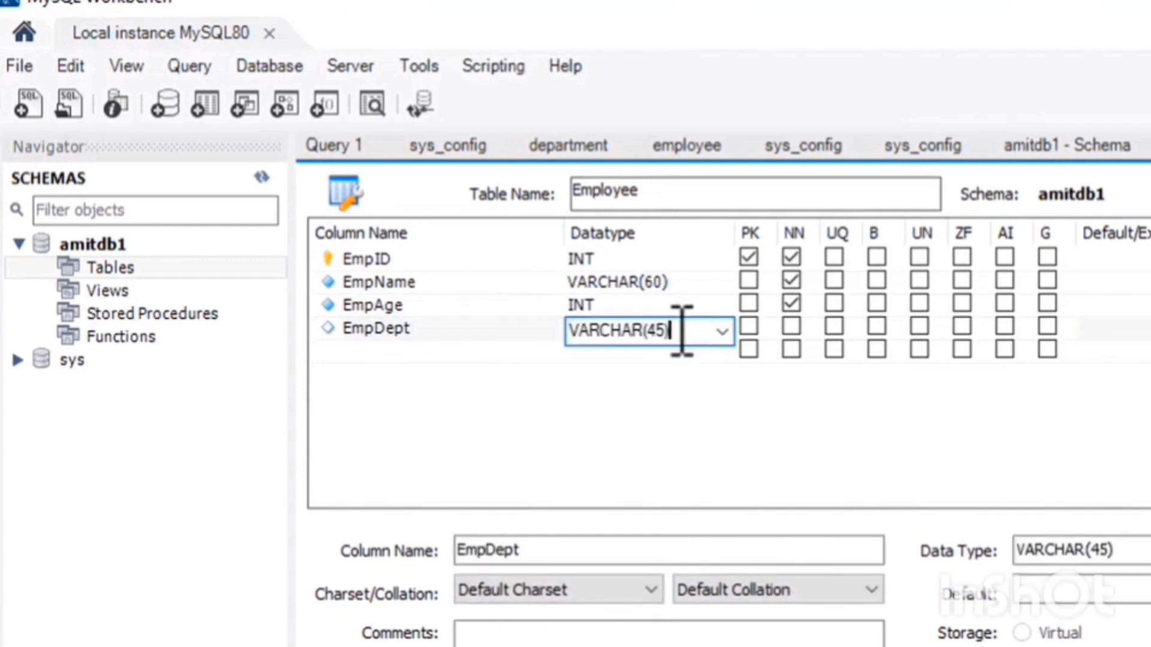
click(675, 368)
click(791, 327)
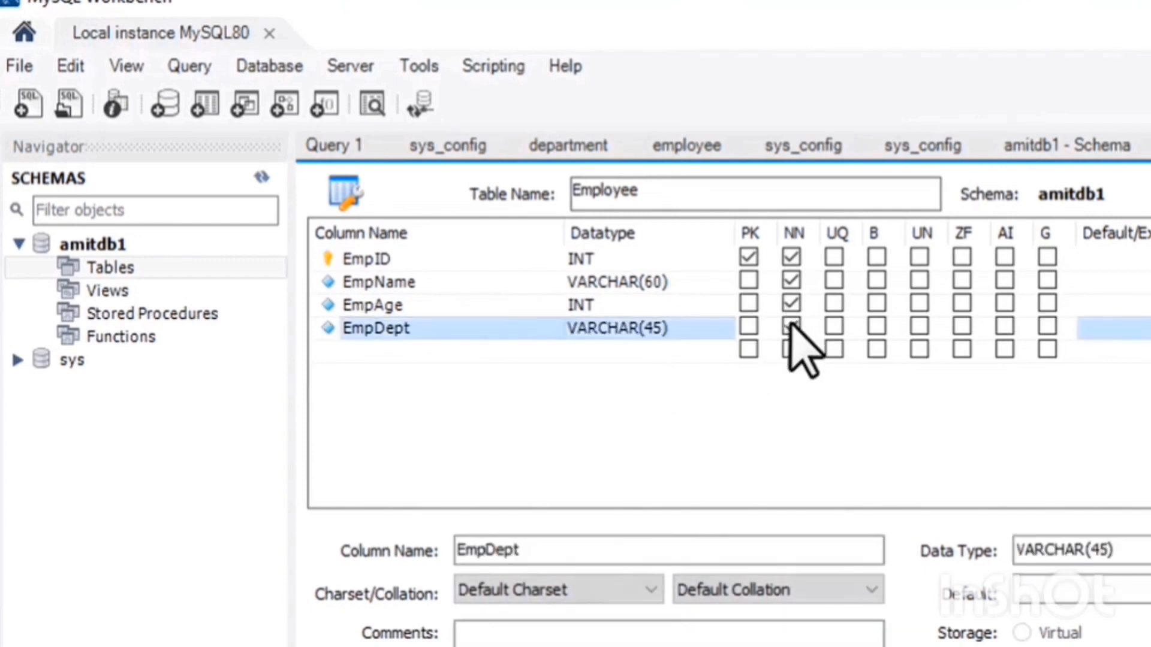
click(842, 408)
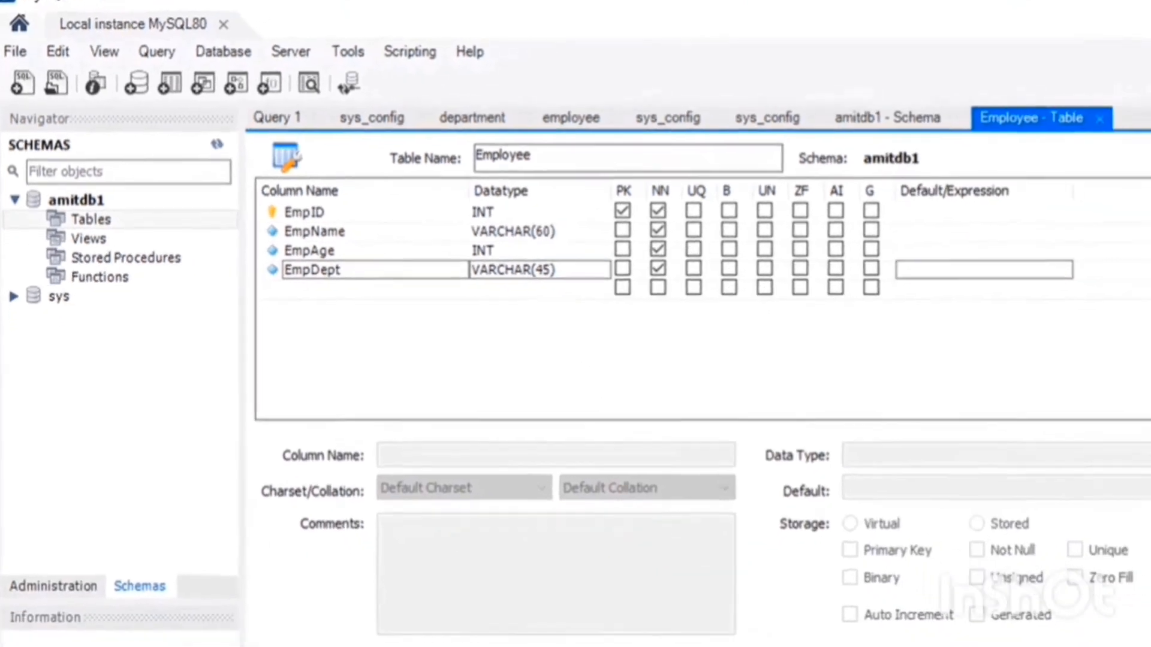
Apply the Employee table to the database, reviewing the generated CREATE TABLE script before executing and finishing.
click(1013, 618)
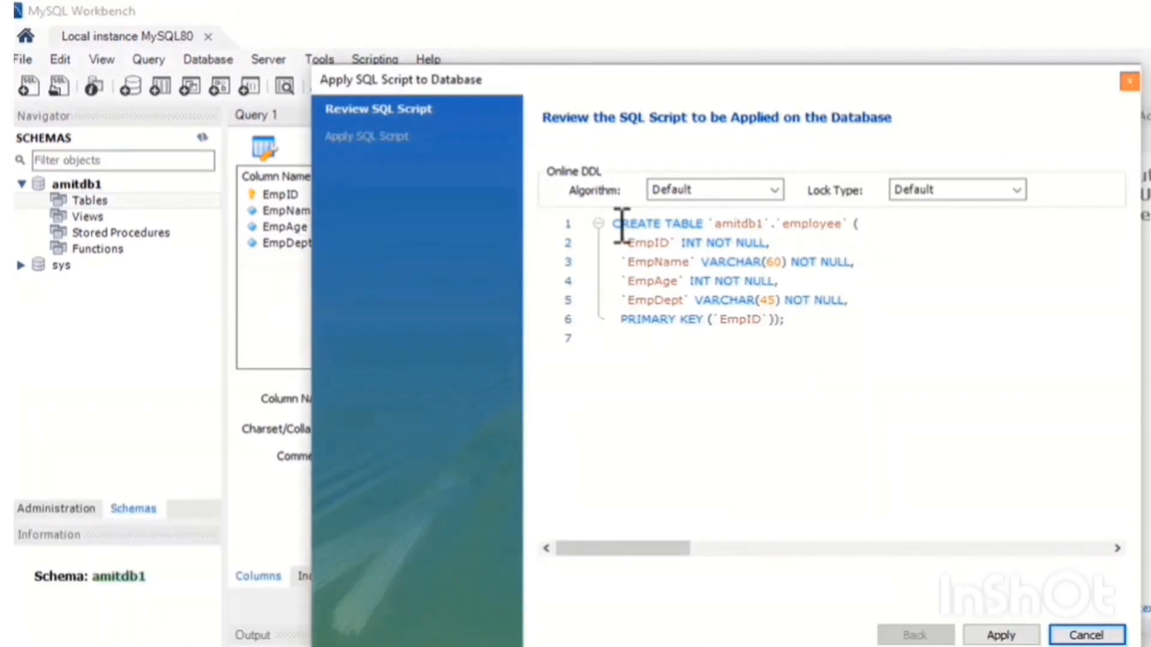
click(617, 226)
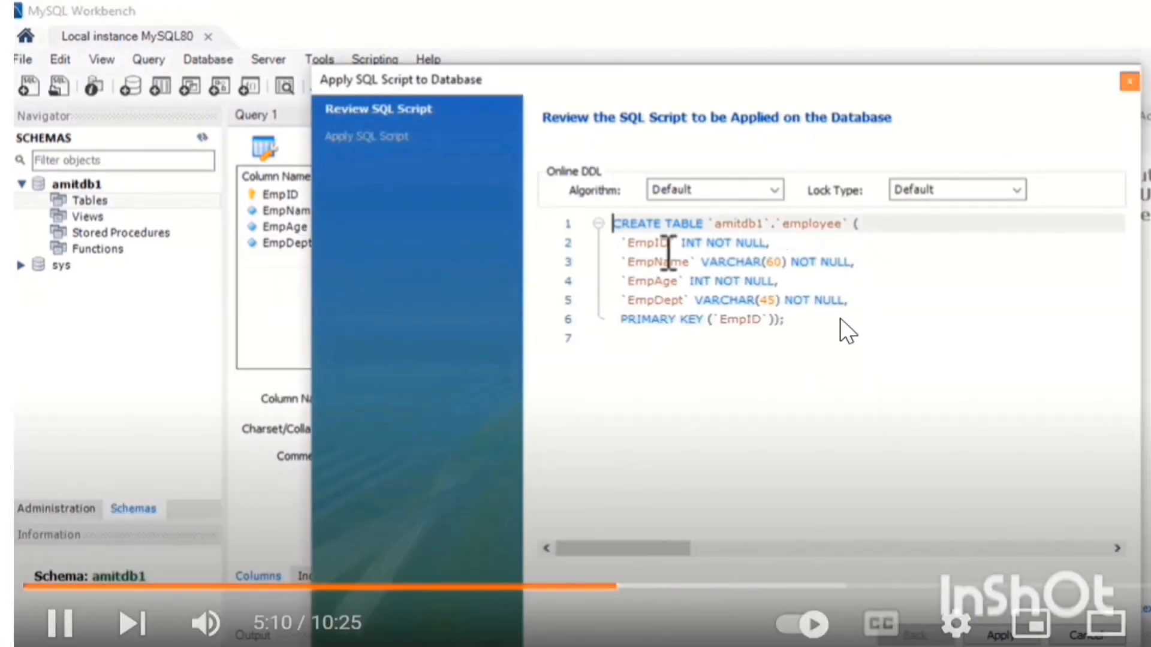
click(648, 244)
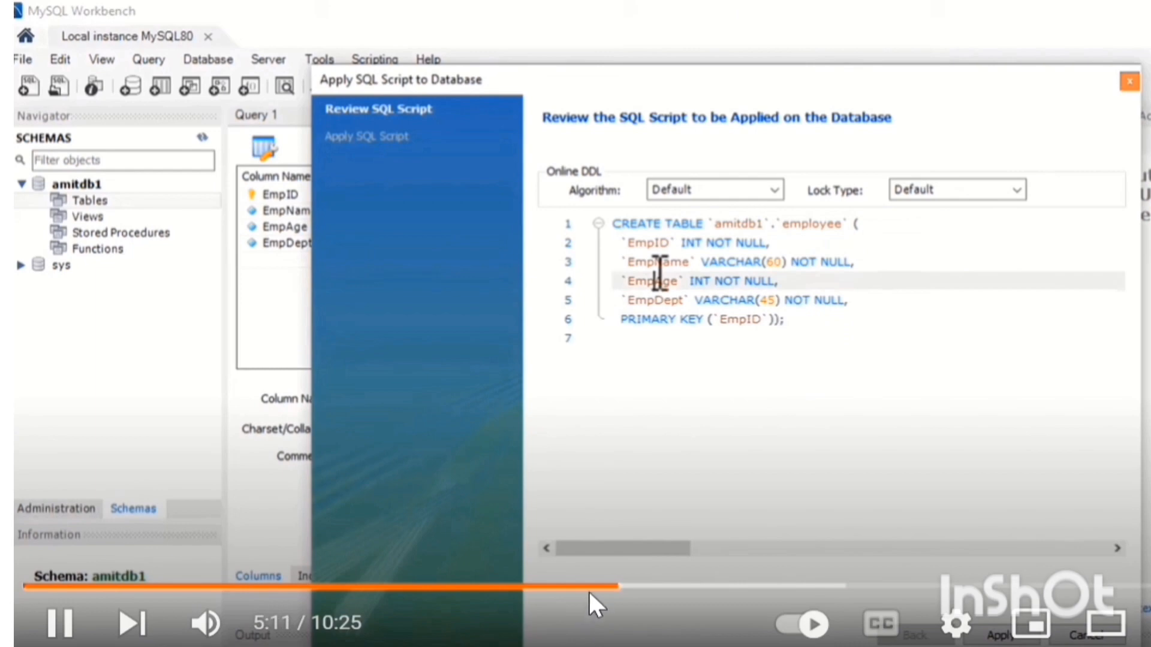
drag(588, 590, 598, 586)
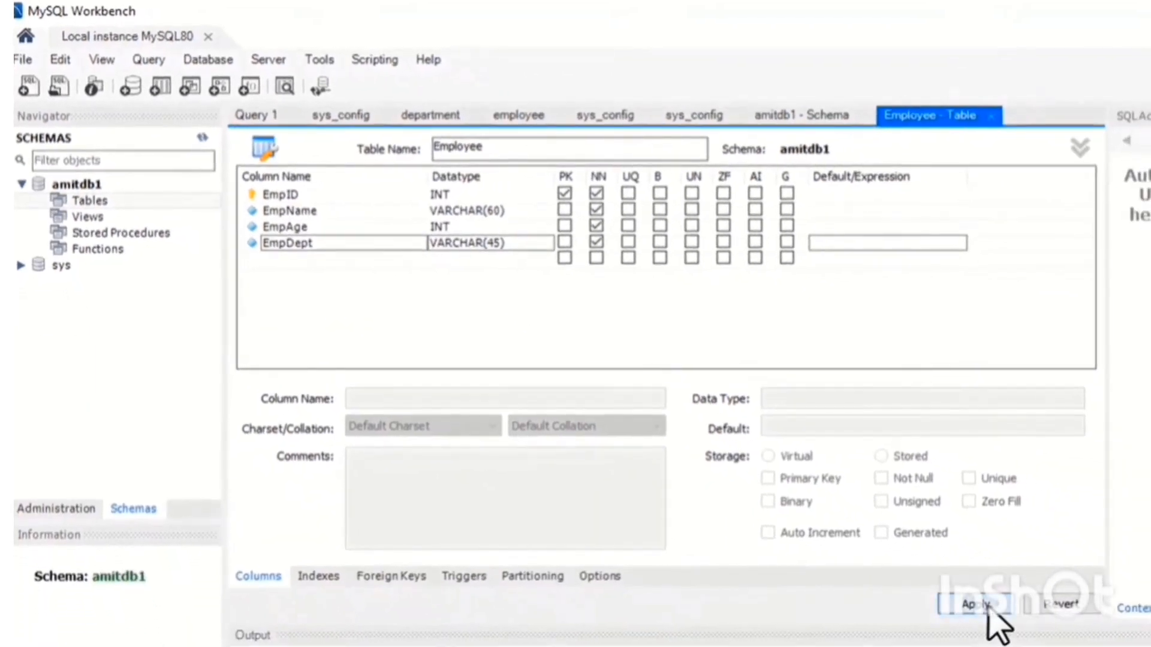
click(987, 605)
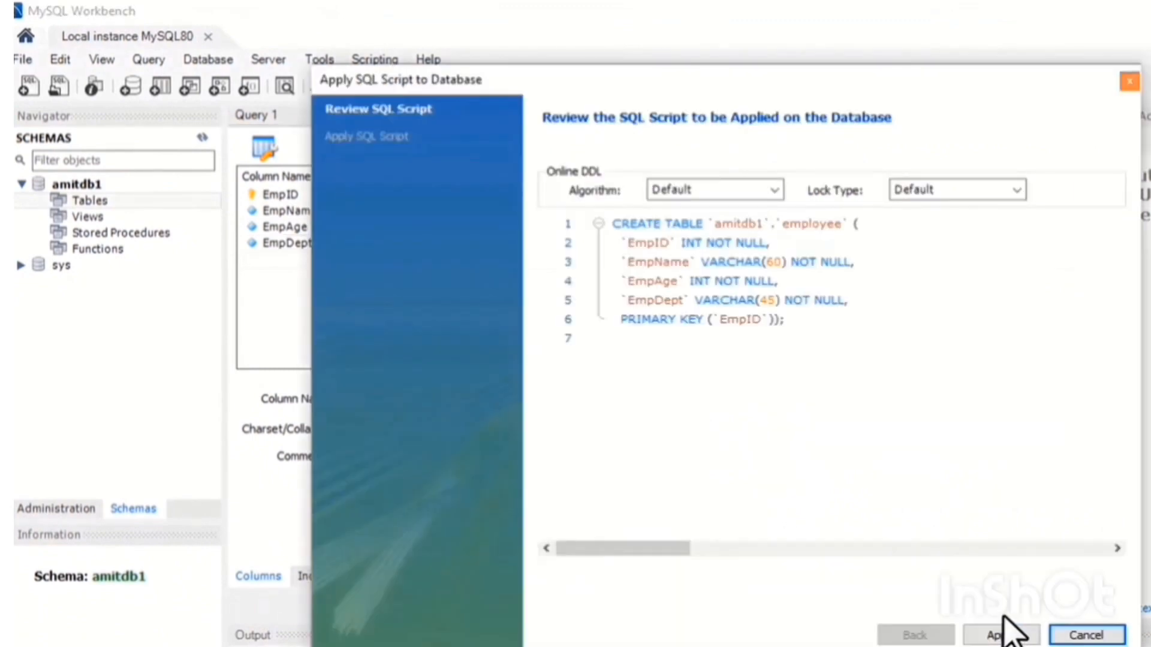
click(617, 225)
click(655, 240)
click(653, 280)
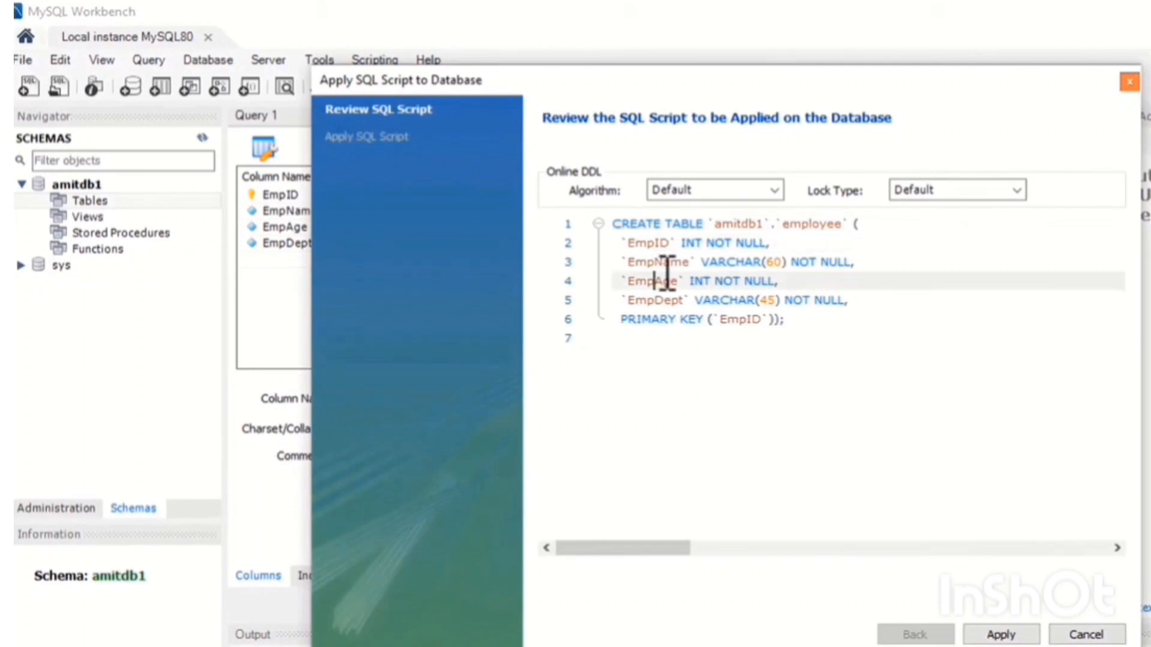
click(664, 263)
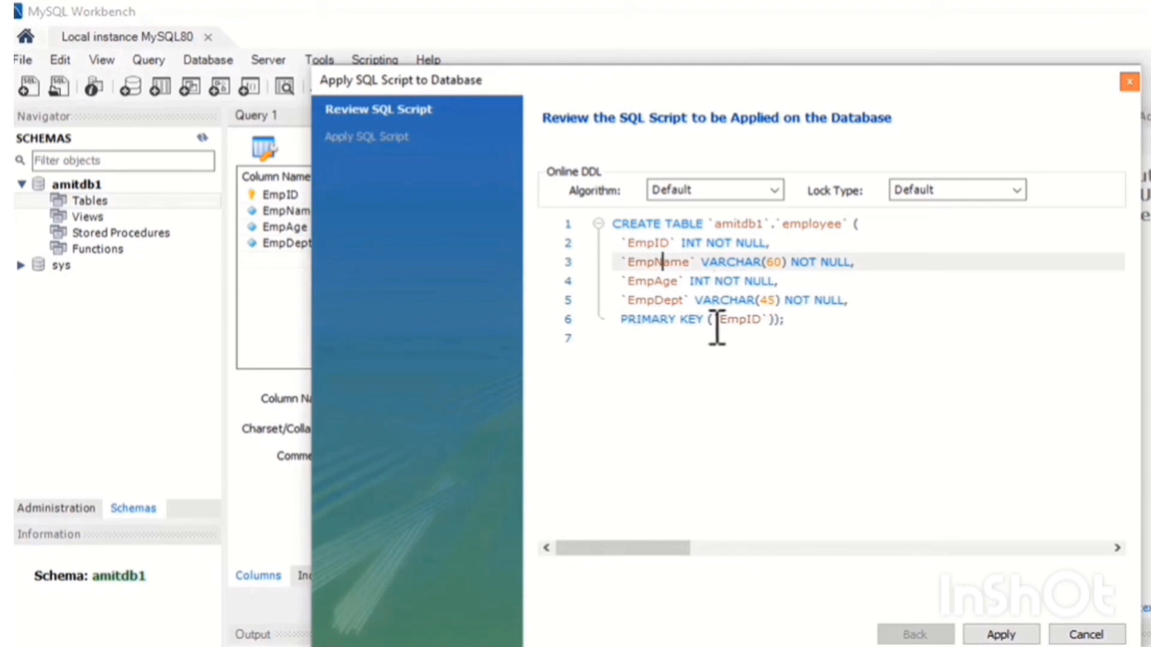
drag(719, 321, 769, 322)
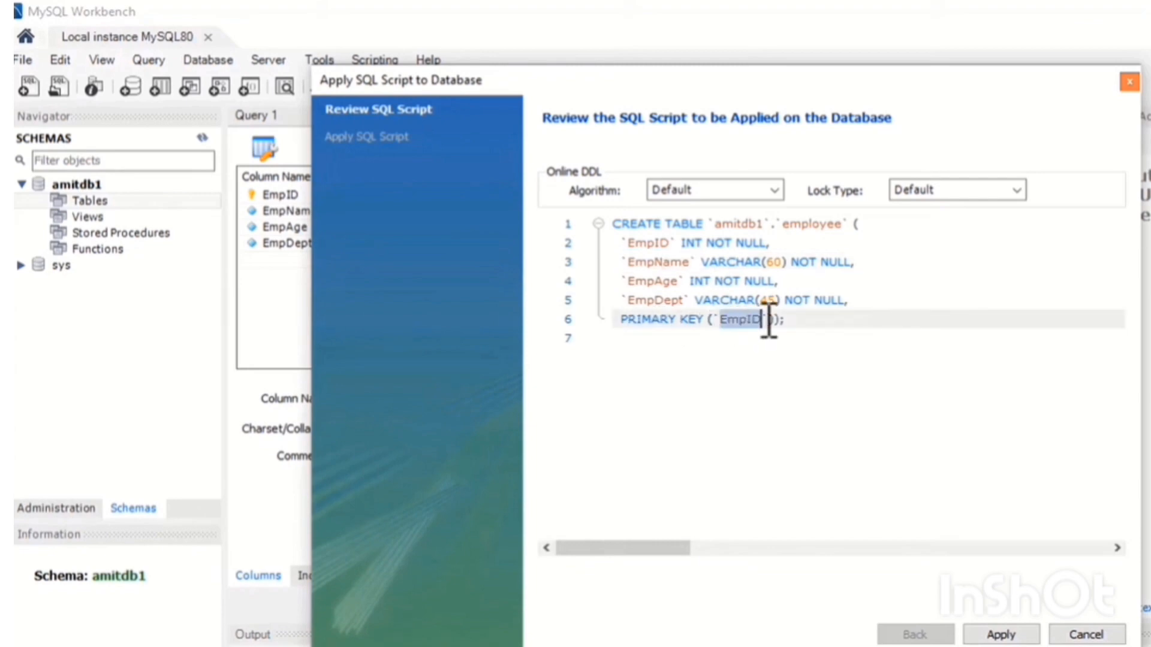
click(812, 375)
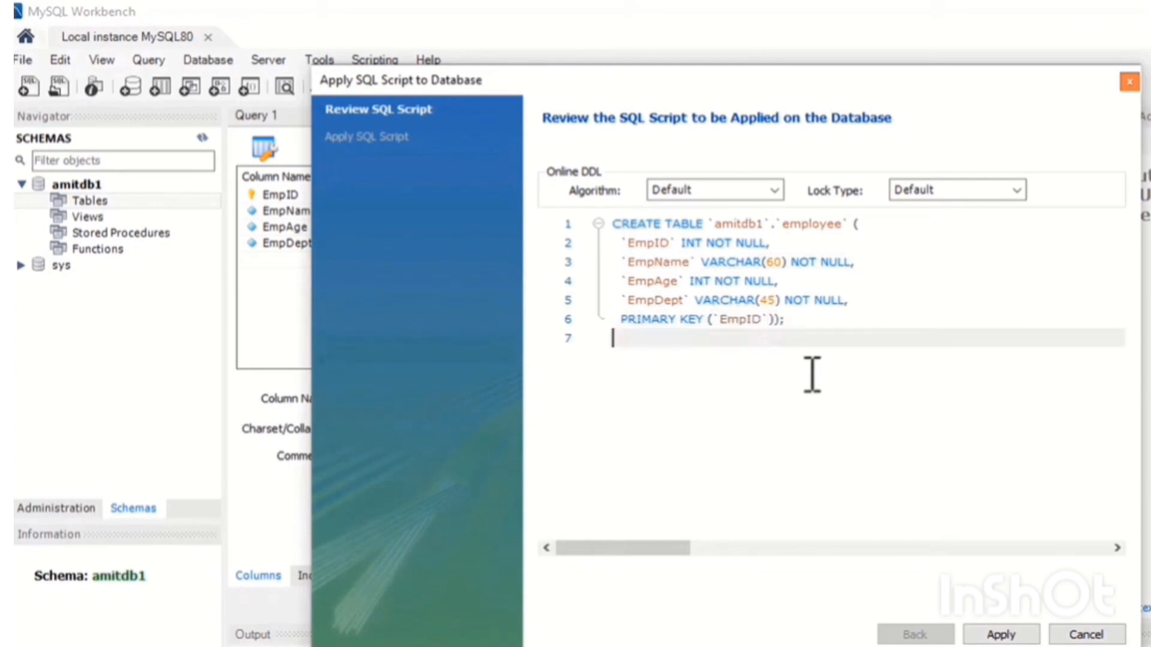
click(1026, 636)
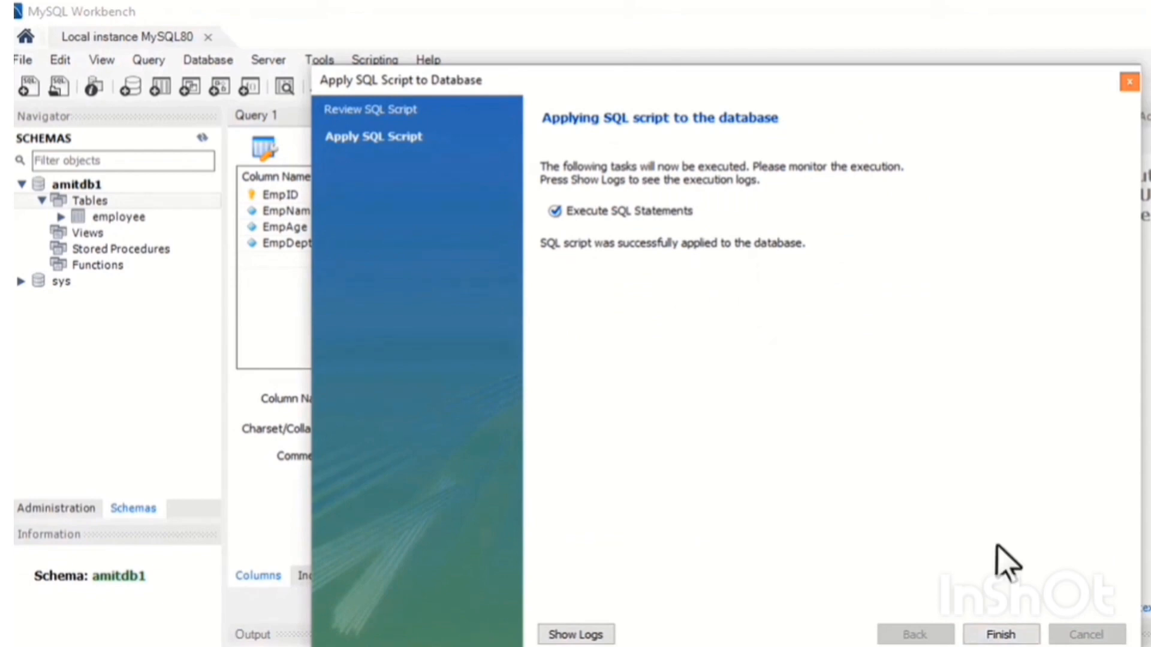
click(1001, 635)
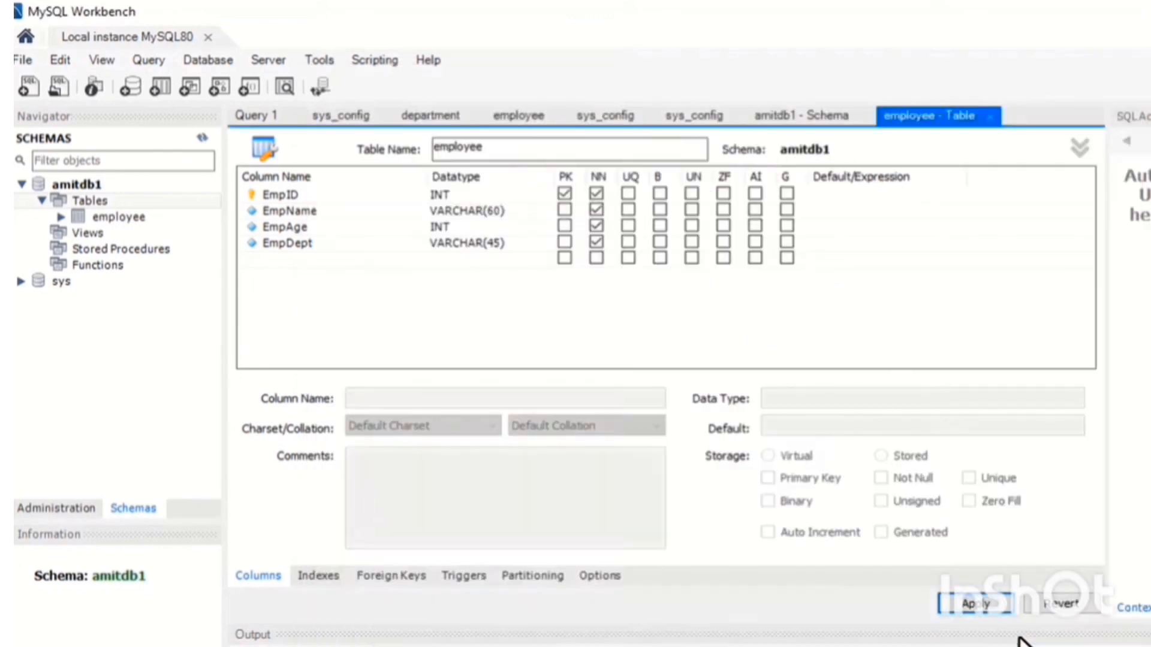
Open the employee table's rows for editing in a result grid.
double_click(115, 216)
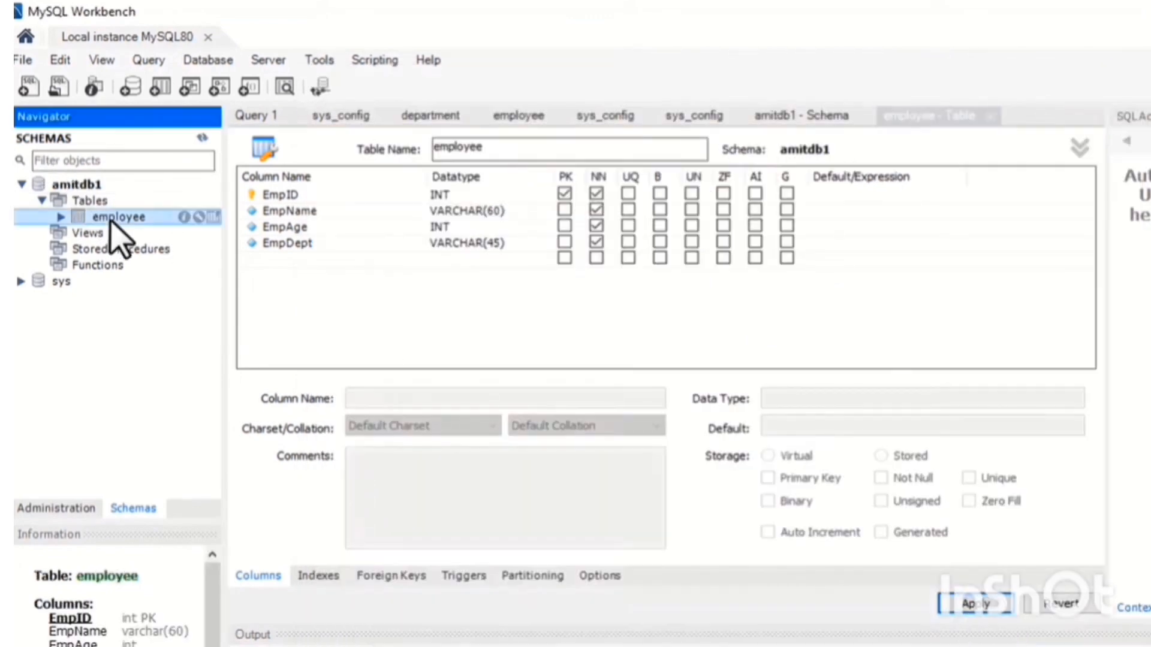
click(213, 217)
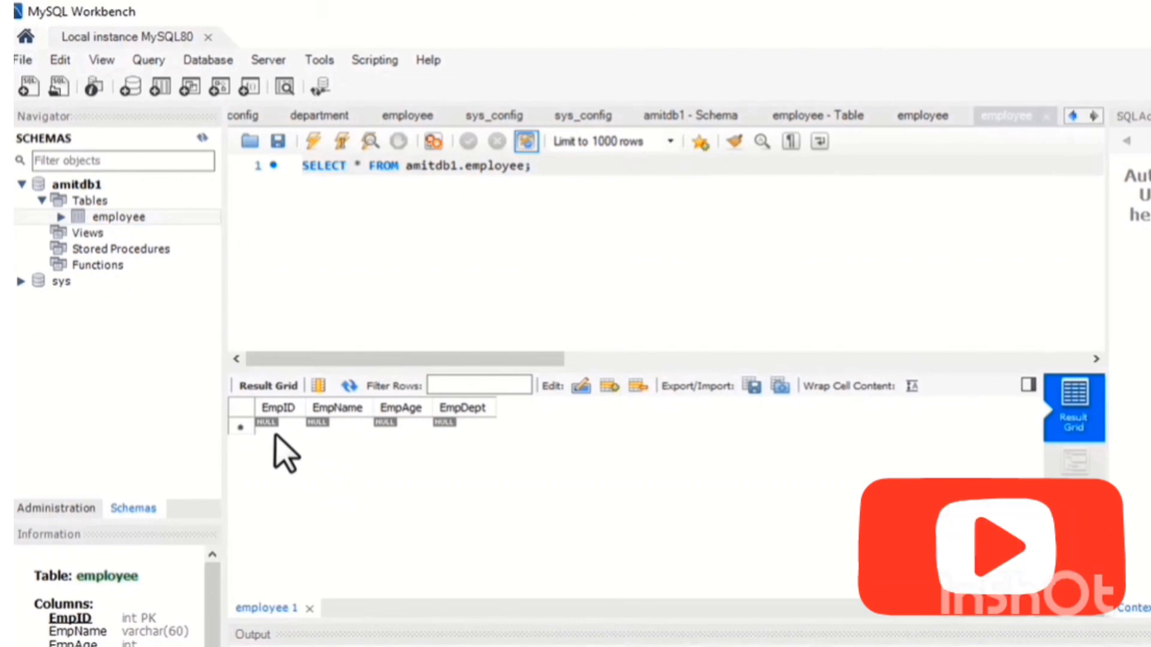
drag(247, 375, 257, 311)
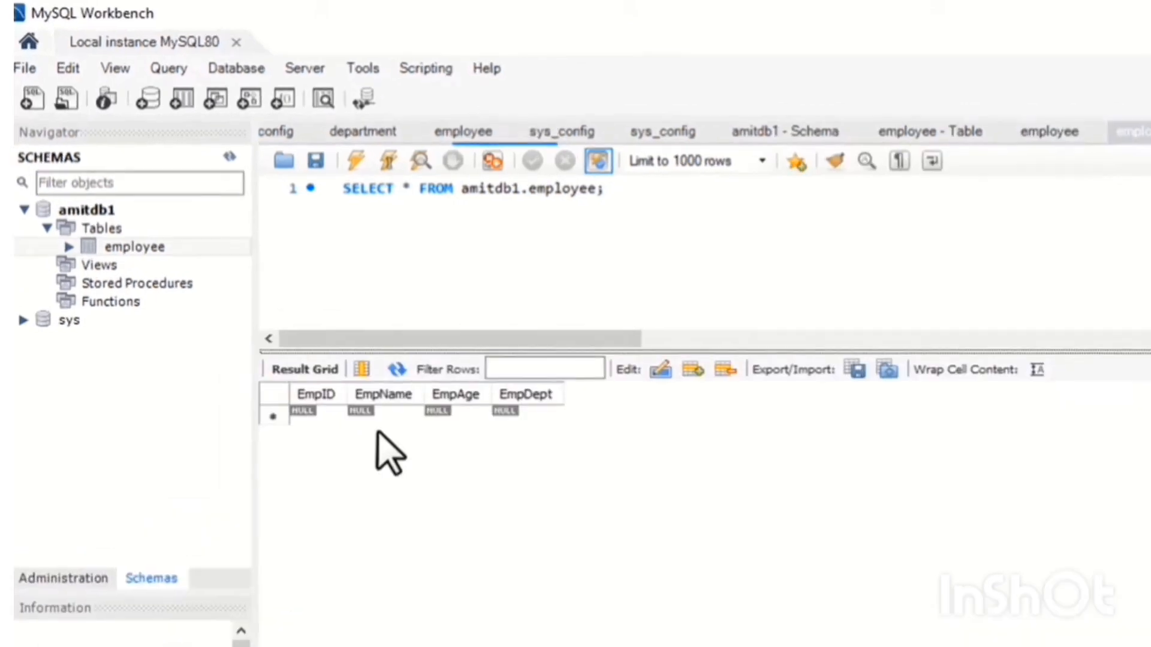
Add the first row with EmpID 1, an employee name, EmpAge 25 and EmpDept Operations.
click(356, 457)
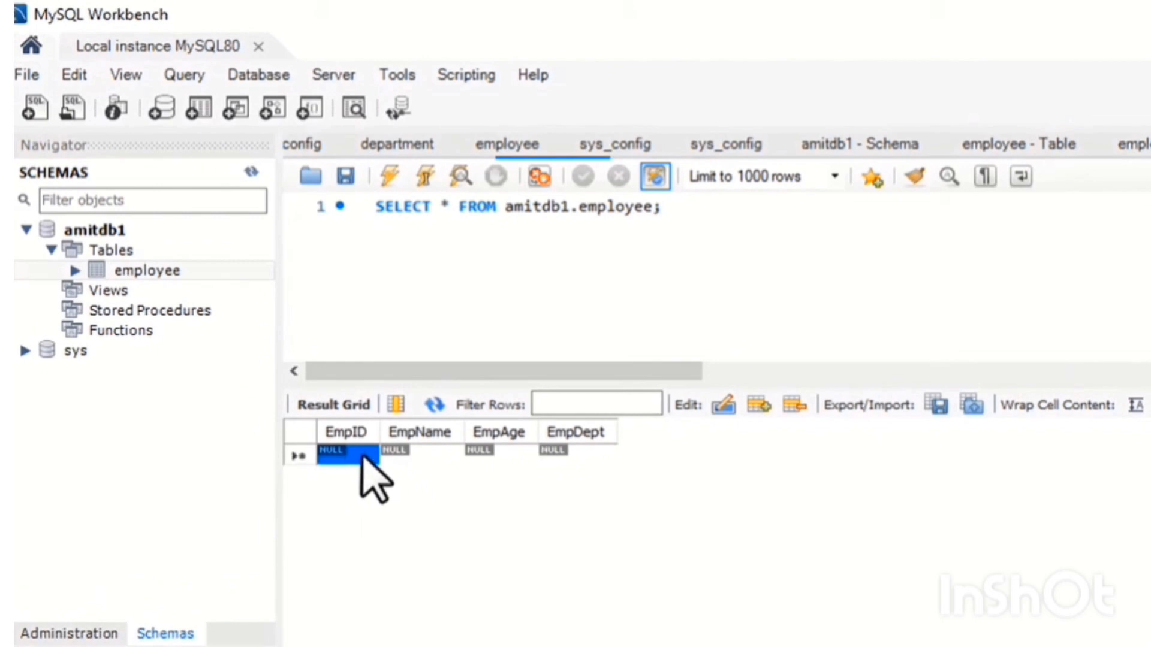
double_click(370, 457)
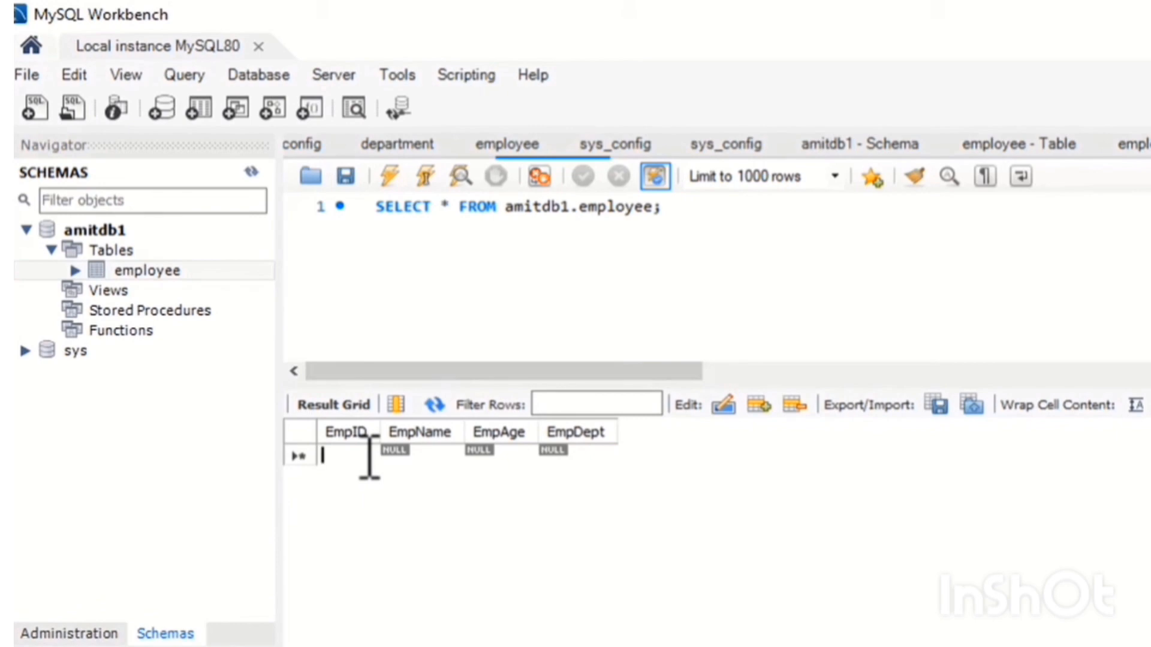
text(1)
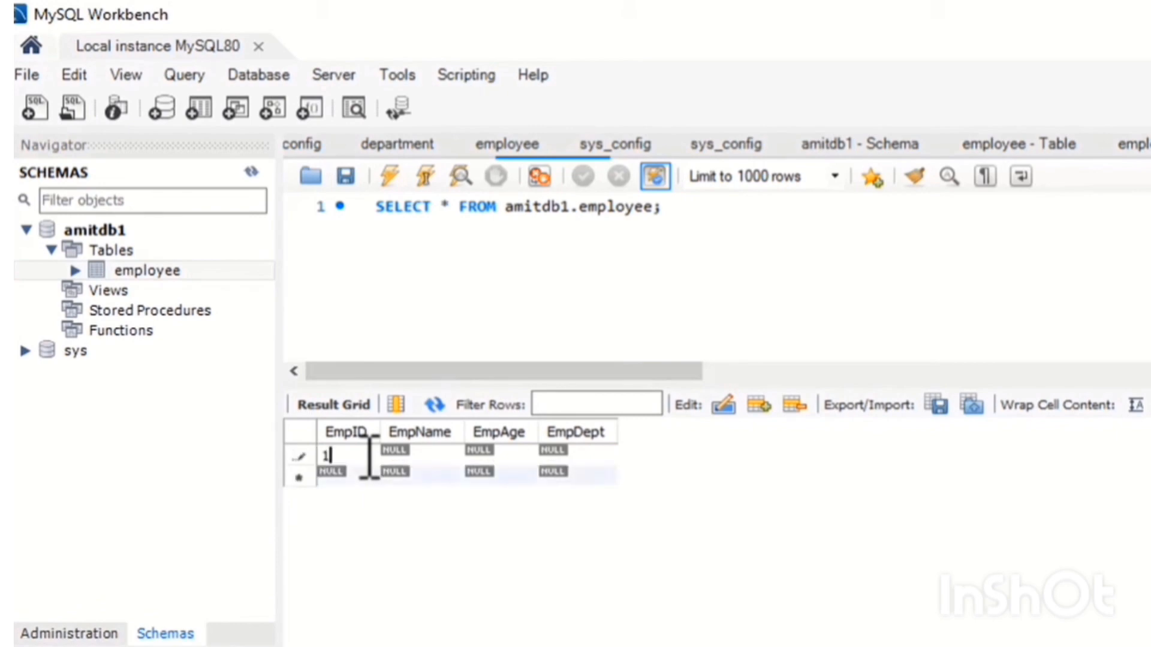
double_click(430, 457)
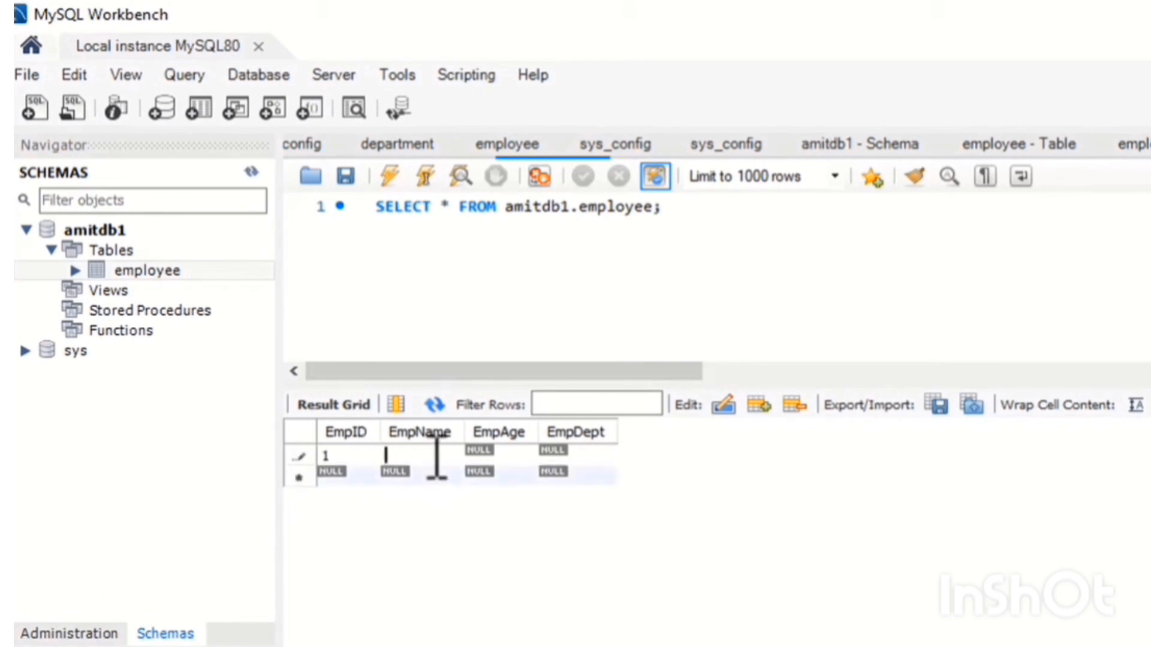
double_click(510, 459)
text(25)
double_click(584, 457)
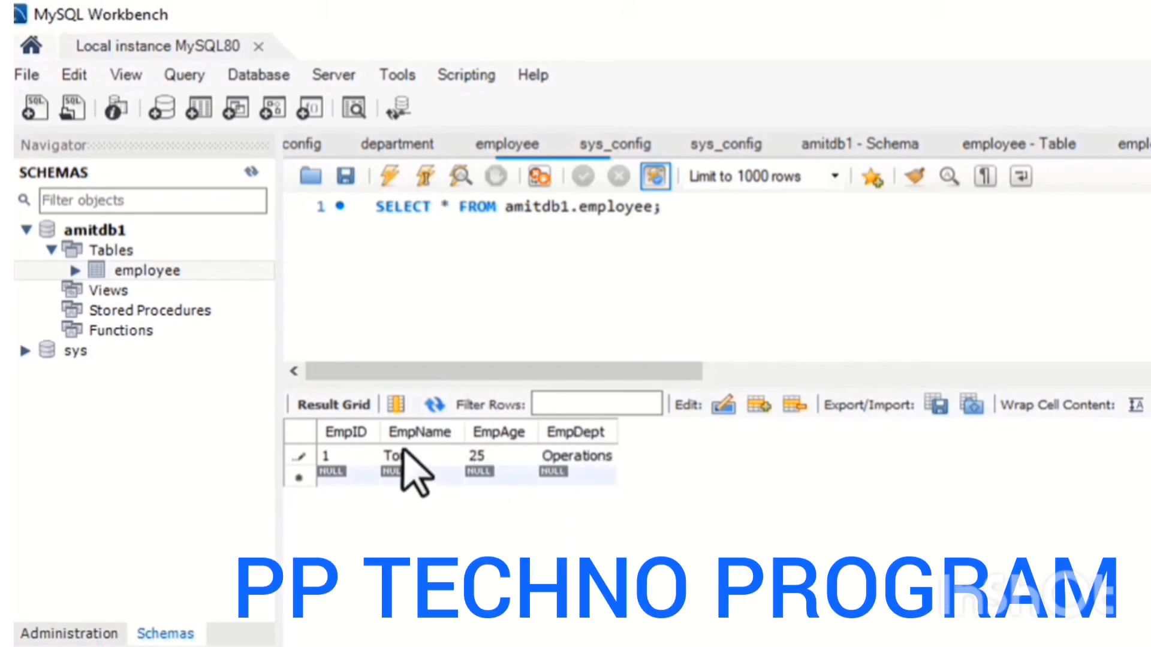
Add a second row with EmpID 2, an employee name, EmpAge 23 and EmpDept Finance.
double_click(345, 478)
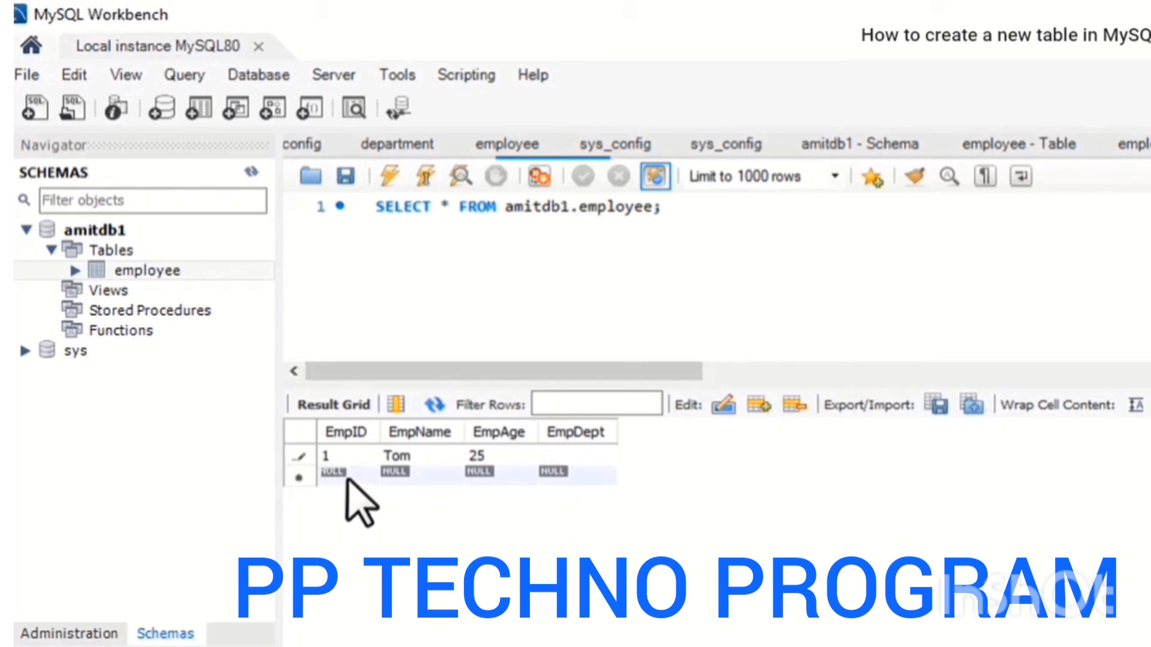
text(2)
double_click(414, 477)
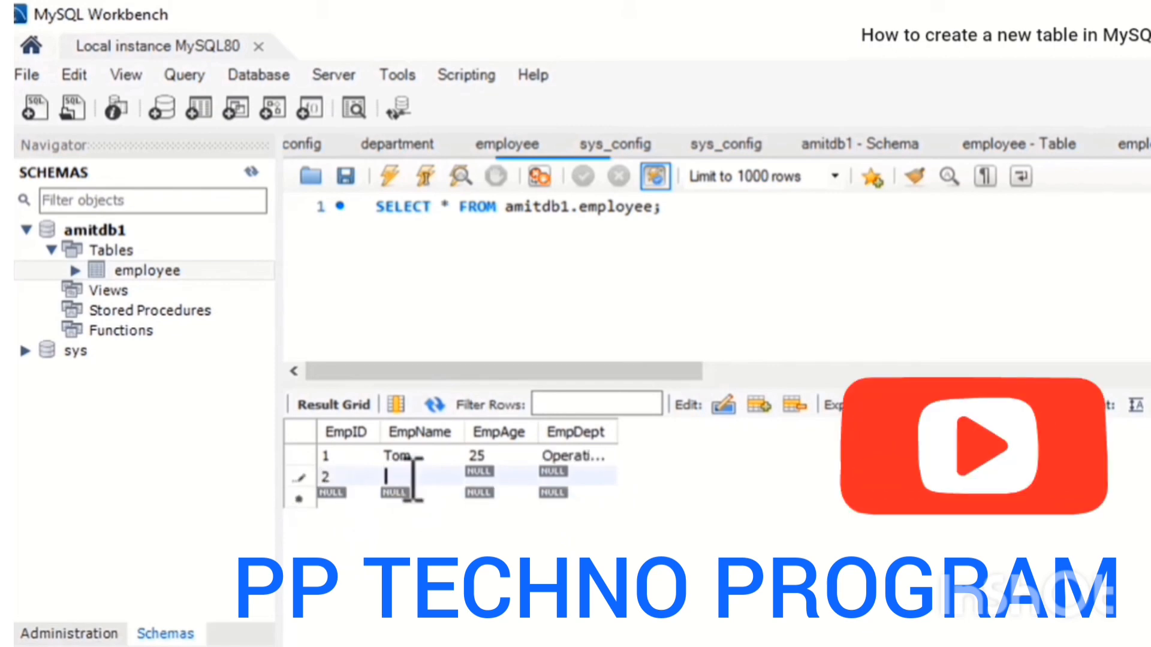
text(Emma)
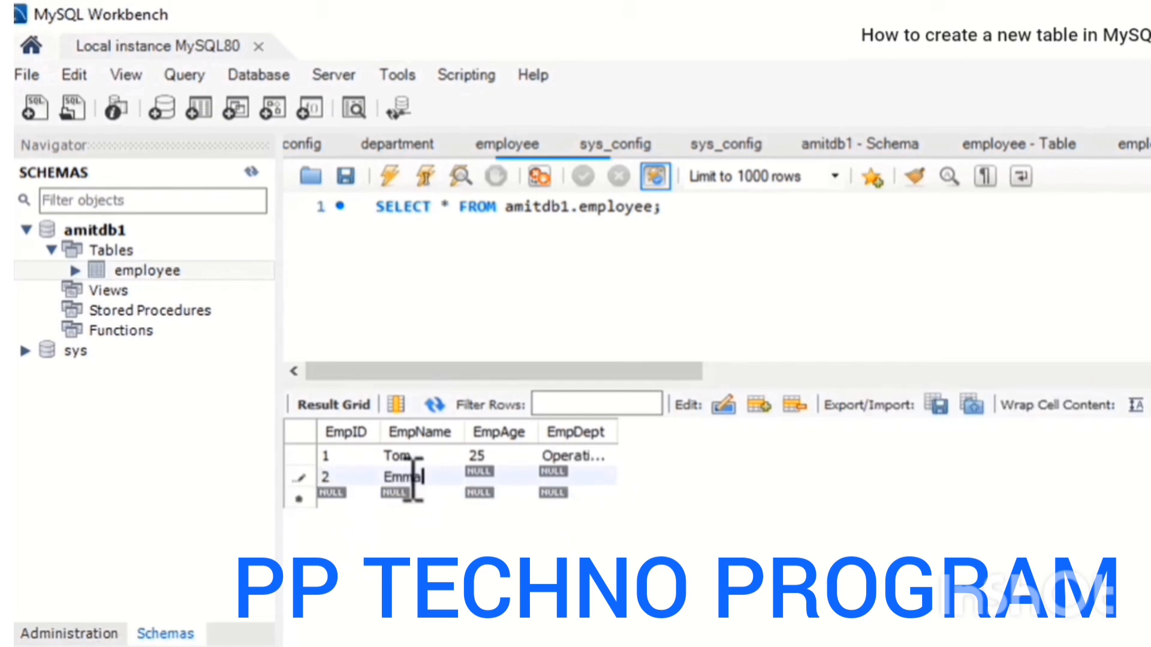
double_click(512, 478)
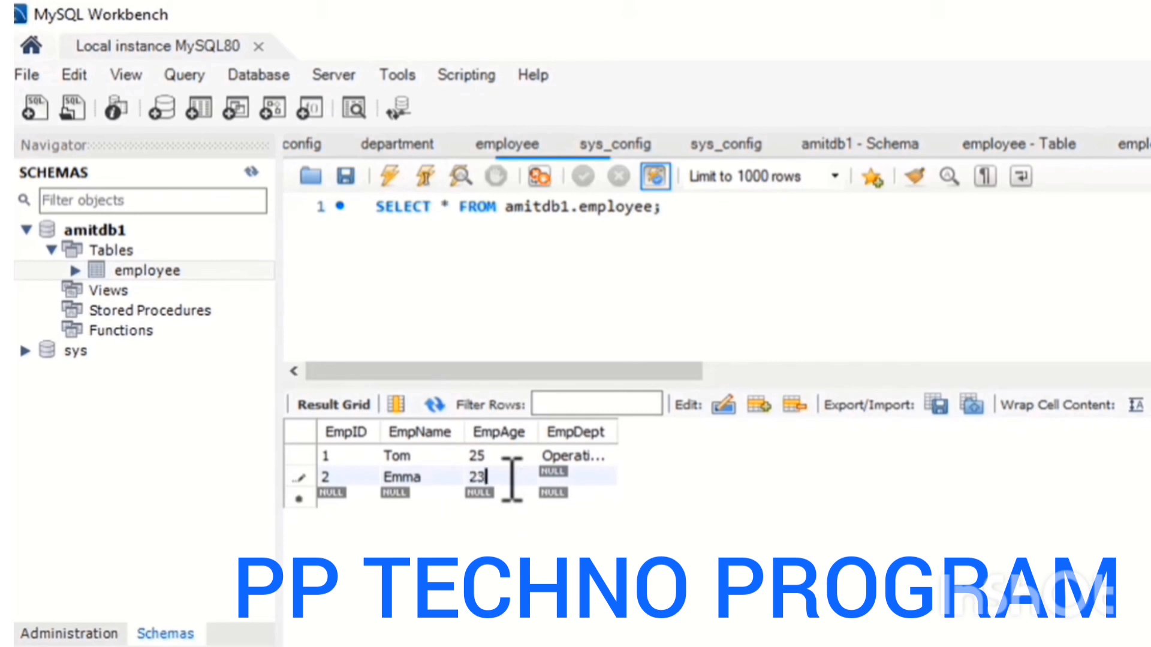
double_click(569, 477)
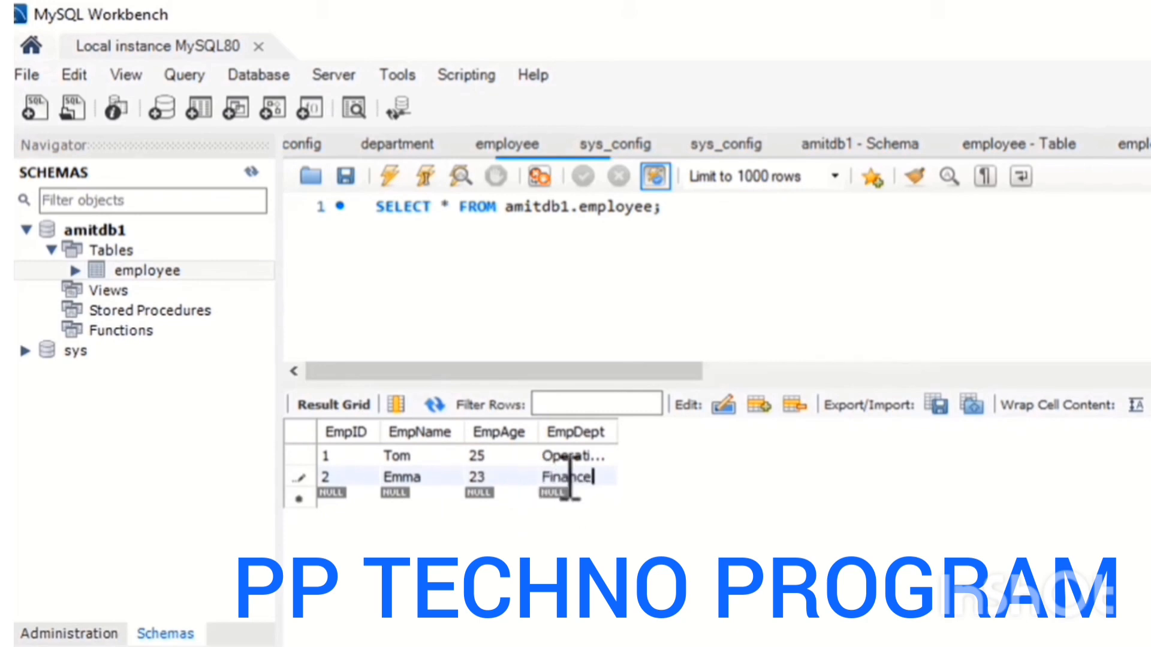
Add a third row with EmpID 3, an employee name, EmpAge 27 and EmpDept Marketing.
double_click(349, 499)
text(3)
double_click(436, 498)
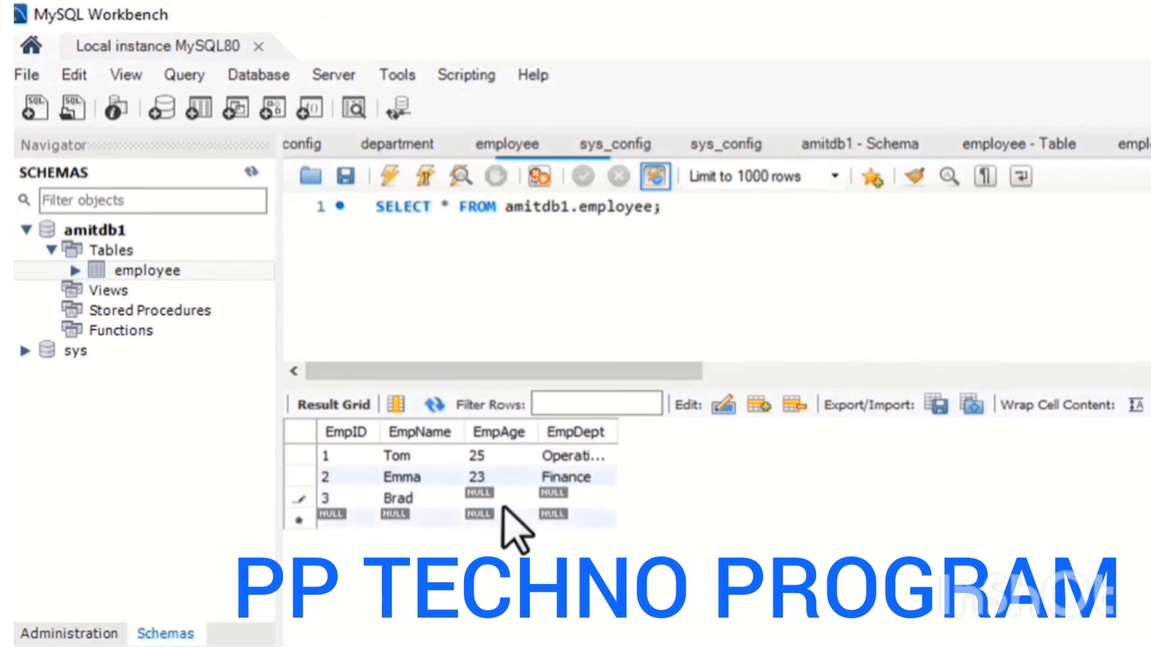
key(Tab)
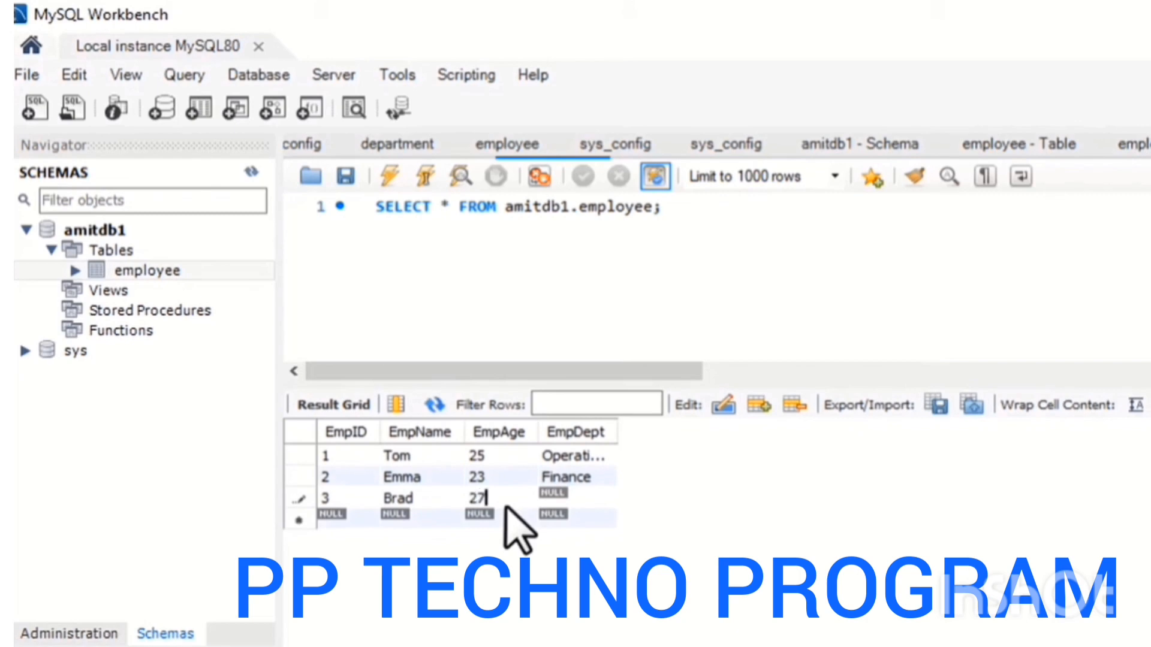
text(27)
double_click(572, 498)
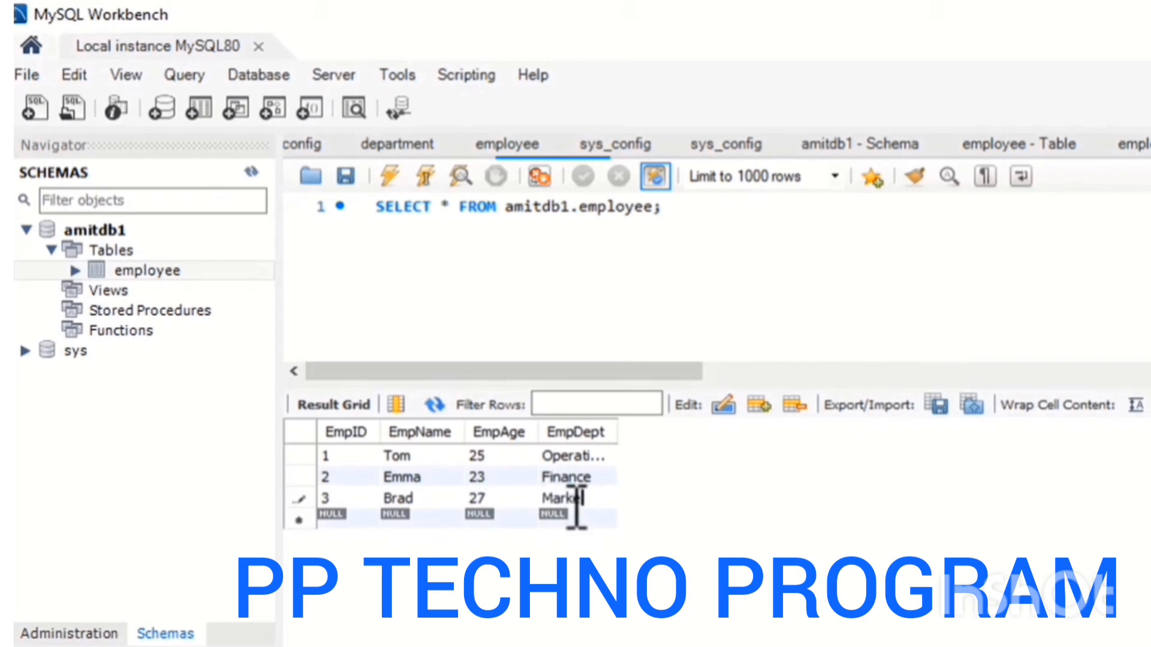
text(Marketing)
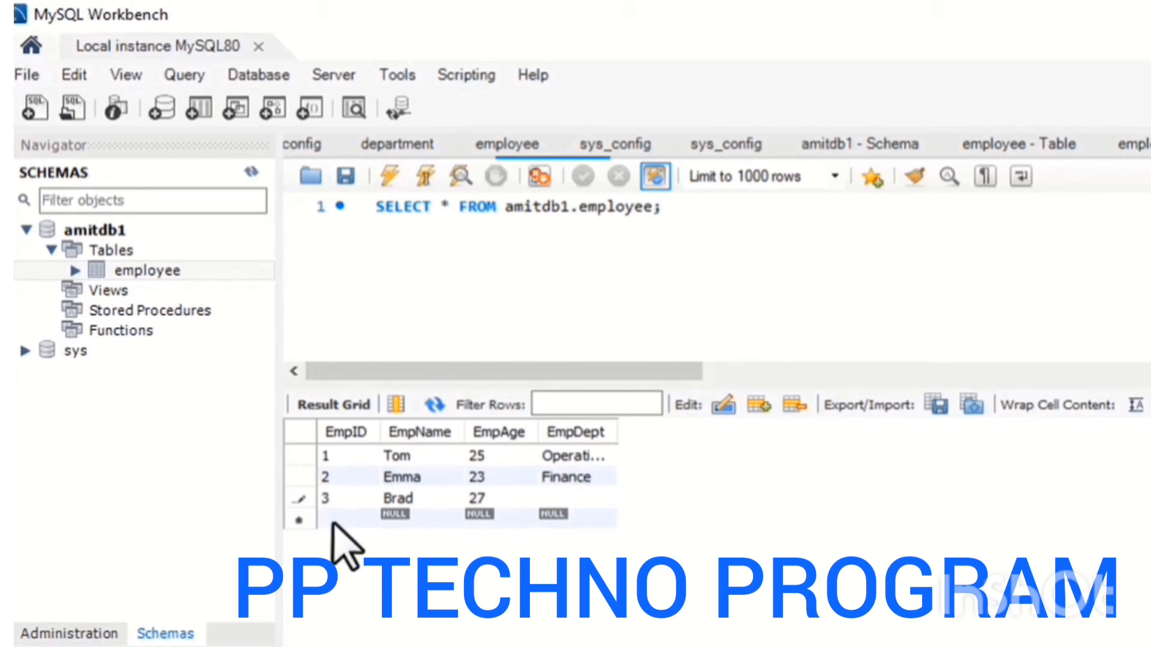
Add a fourth row with EmpID 4, an employee name, EmpAge 26 and EmpDept IT.
double_click(330, 519)
text(4)
double_click(409, 518)
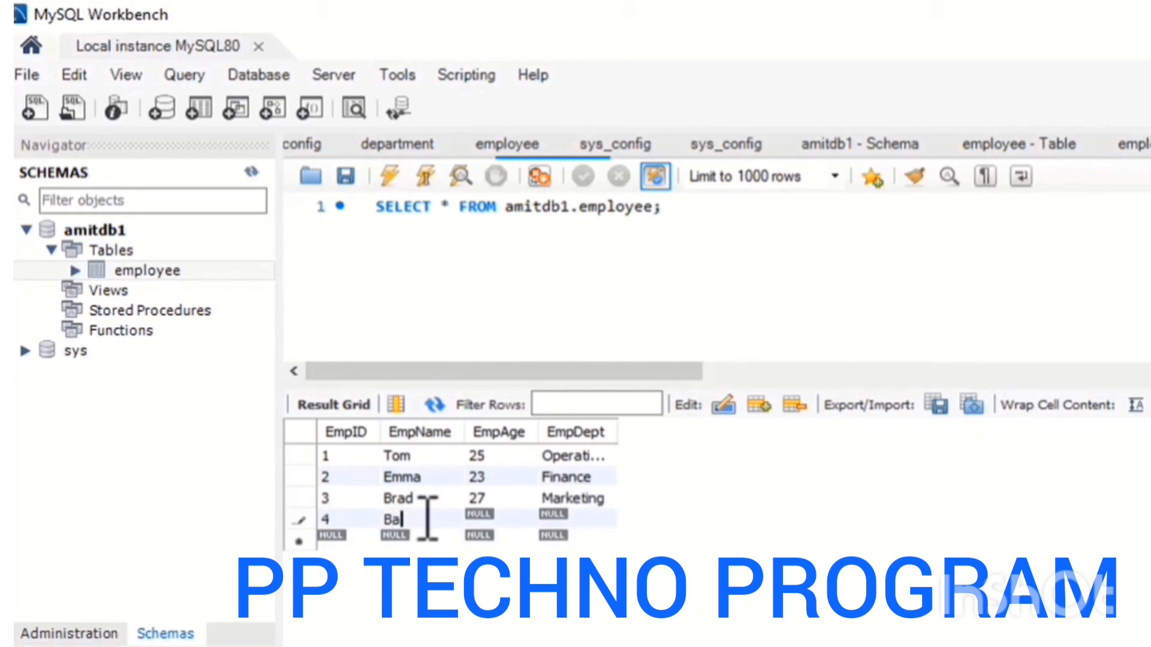
text(Bradley)
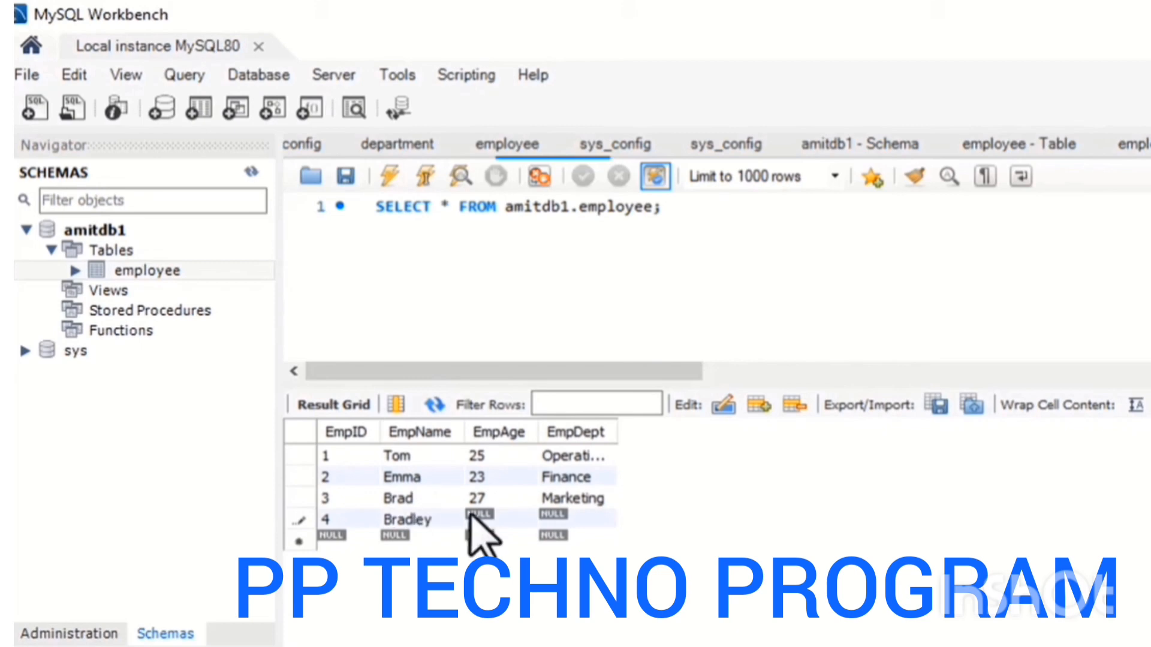
double_click(485, 518)
text(26)
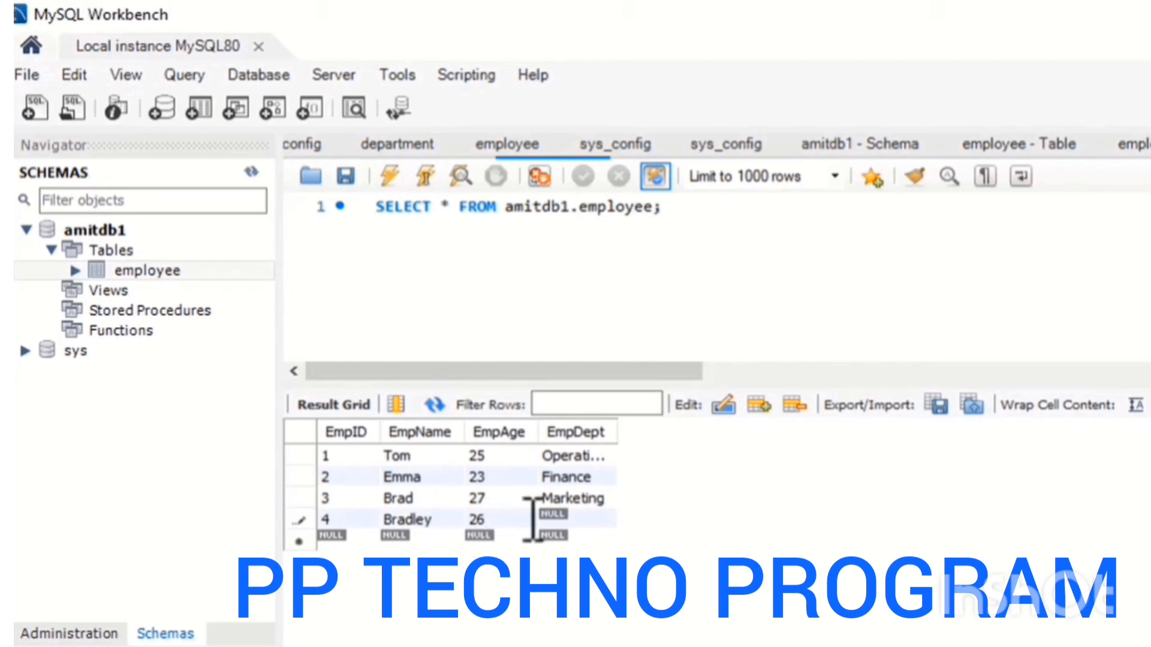
double_click(563, 517)
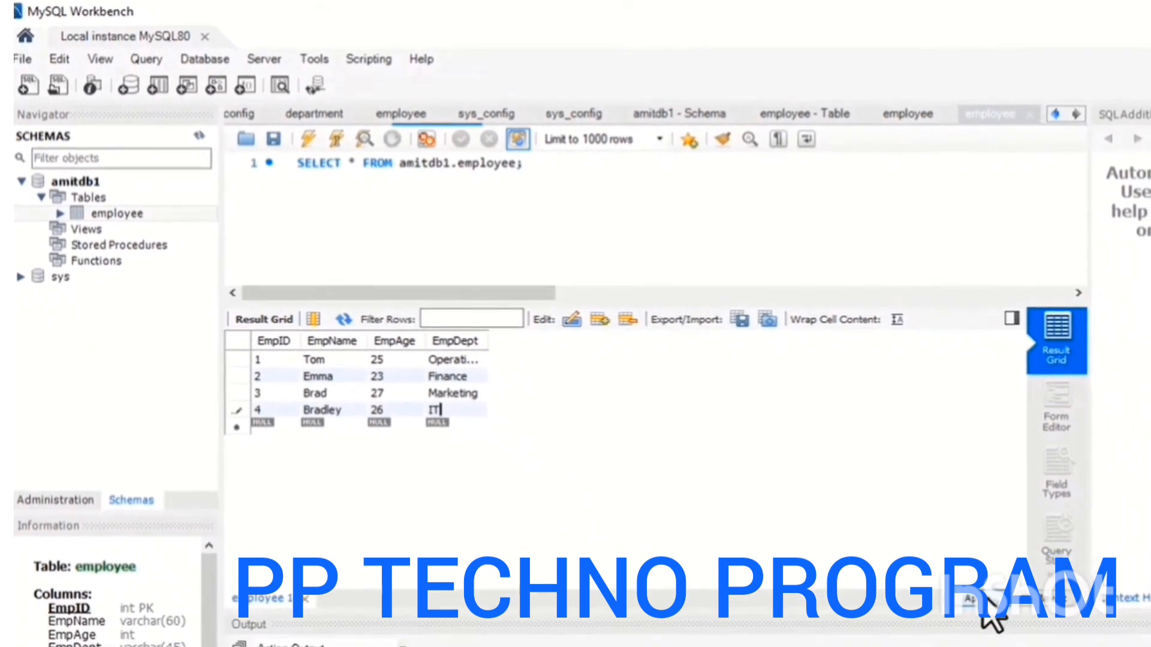
Apply the new rows to the database, reviewing the generated INSERT script before executing and finishing.
click(988, 604)
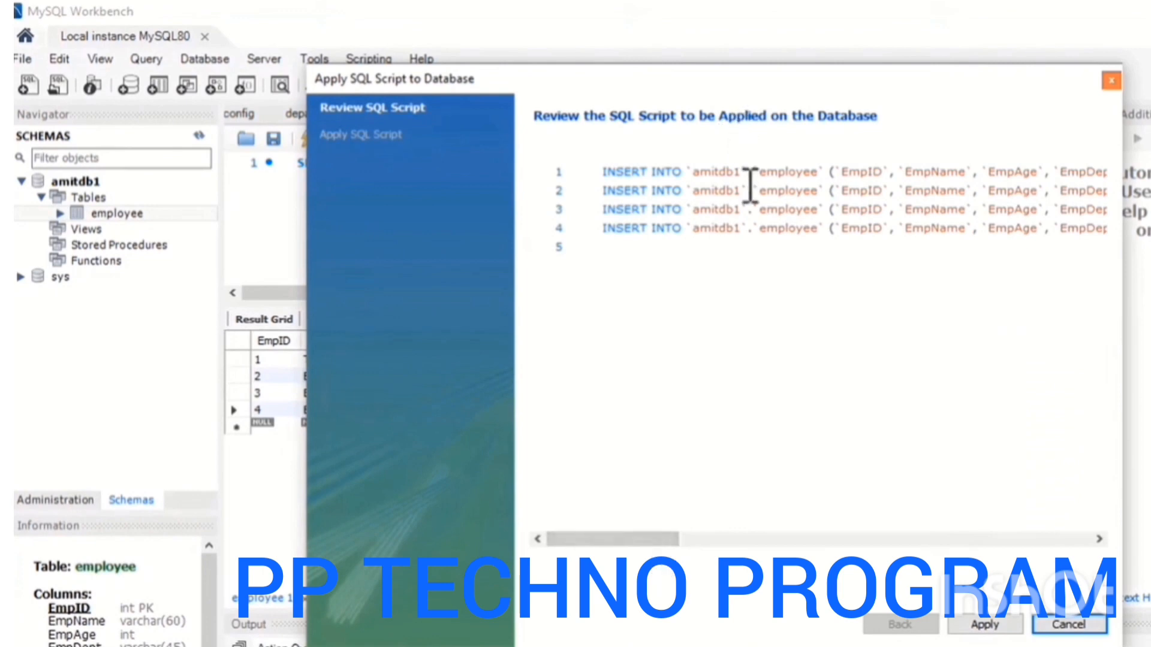
drag(602, 173, 694, 175)
drag(671, 539, 719, 540)
drag(652, 172, 838, 172)
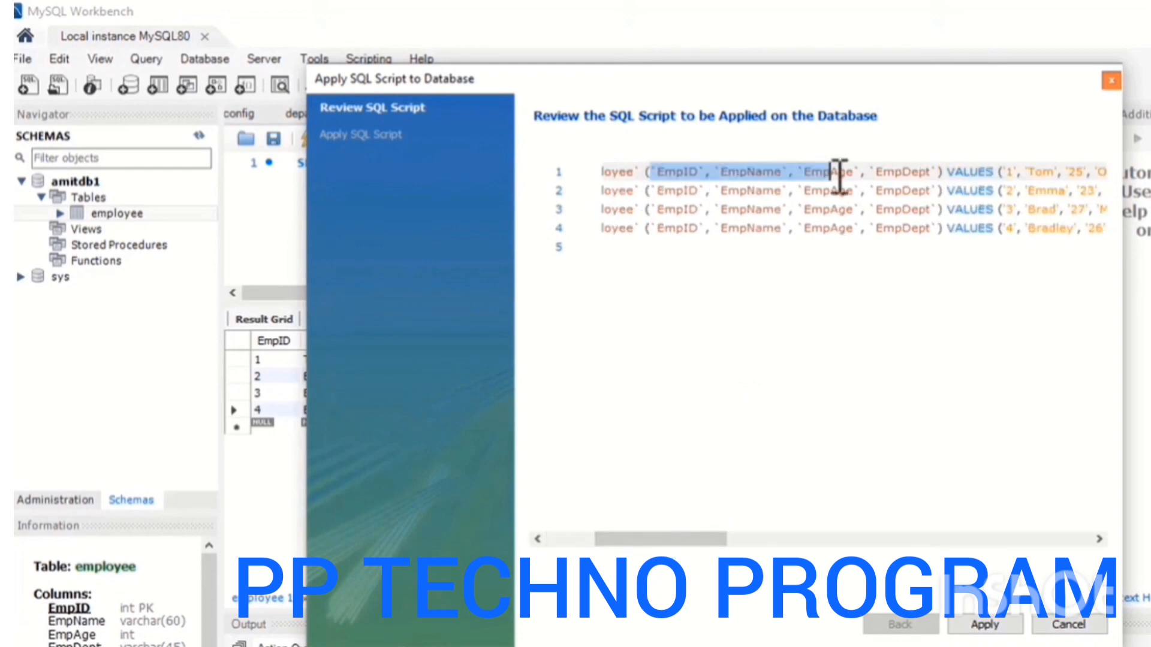
click(1001, 172)
drag(659, 539, 755, 544)
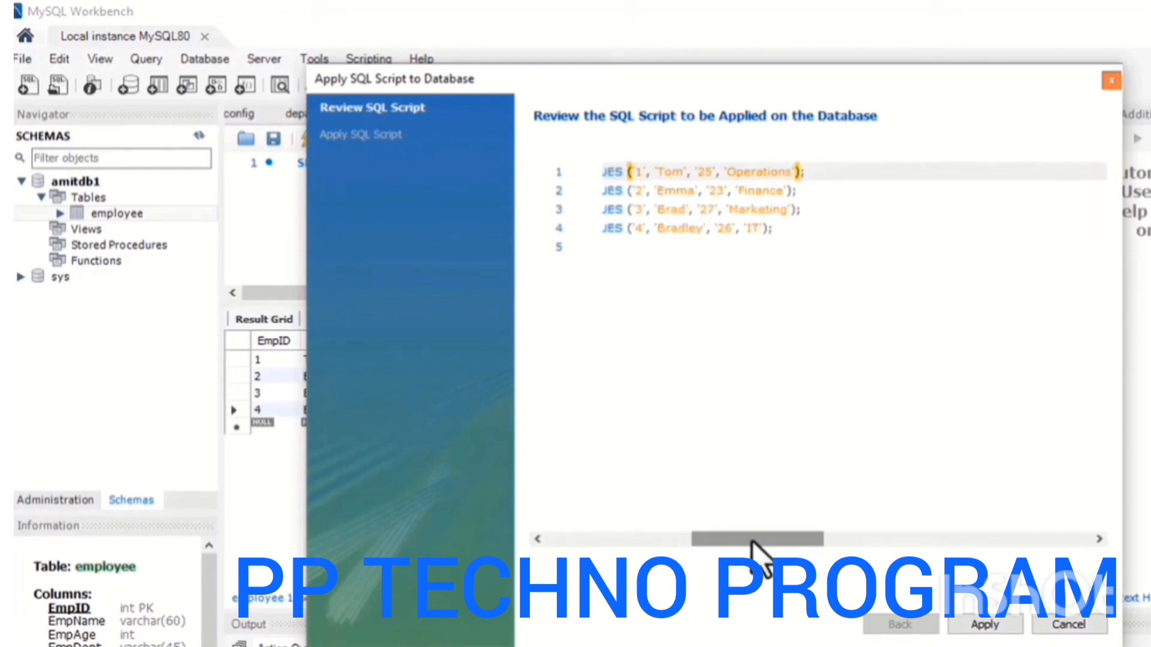
click(697, 210)
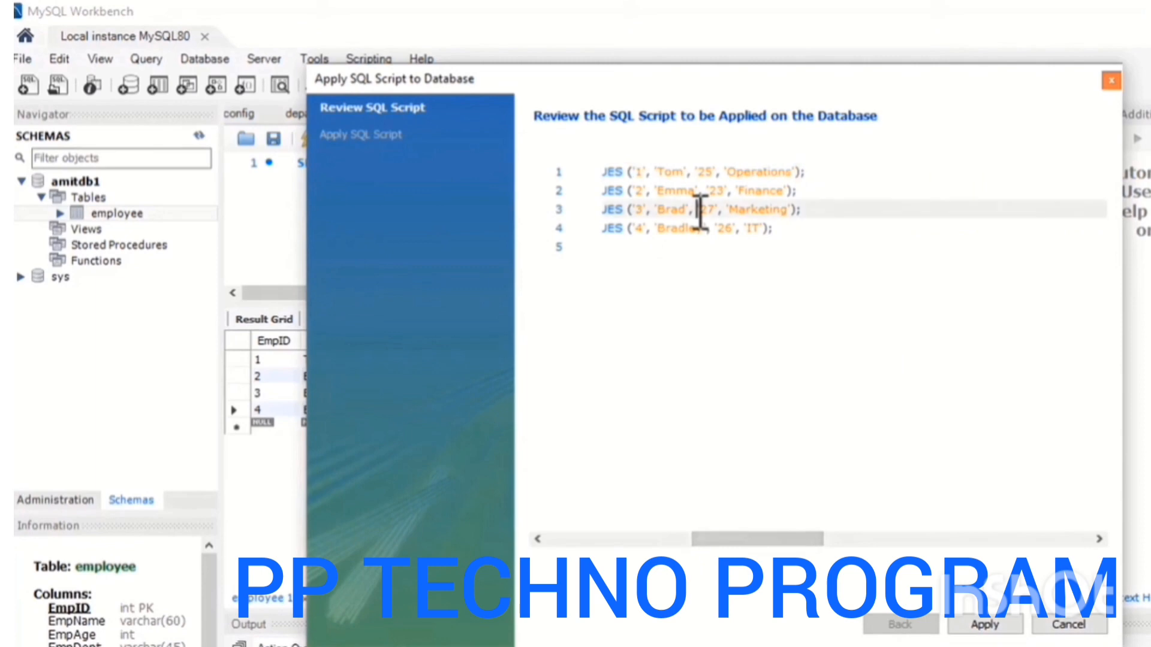
click(986, 630)
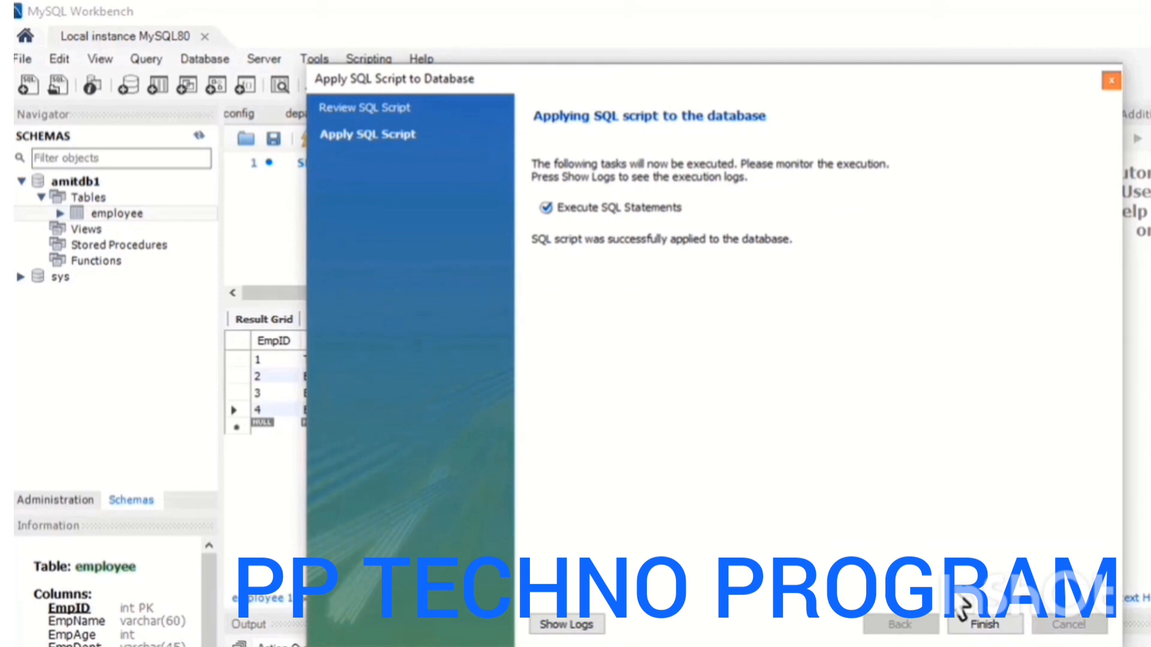
click(1013, 626)
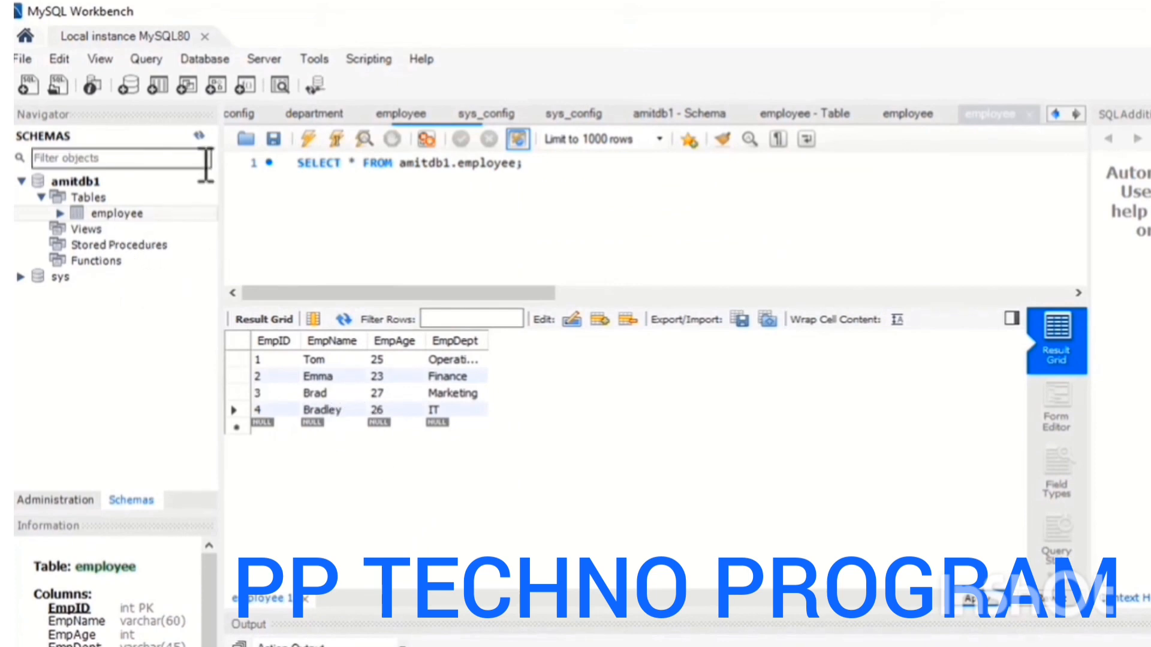
Refresh the schema list and reload the employee table's data.
click(199, 136)
mouse_move(161, 215)
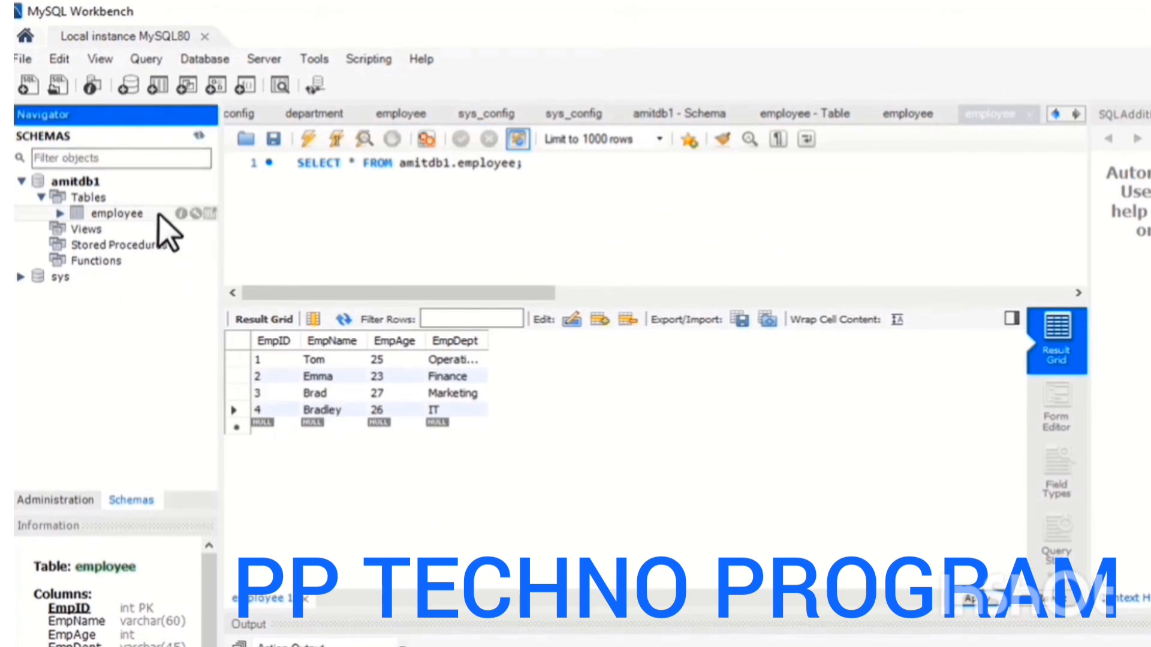
click(209, 214)
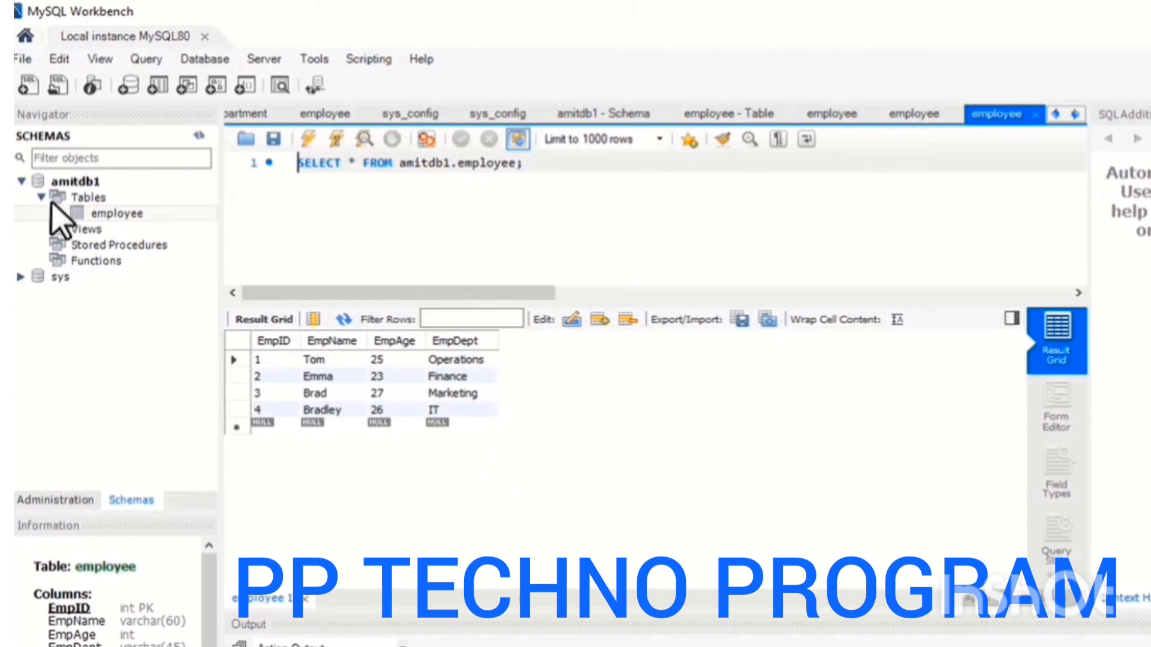
Start a new table in amitdb1 named Department and collapse its table options.
double_click(78, 200)
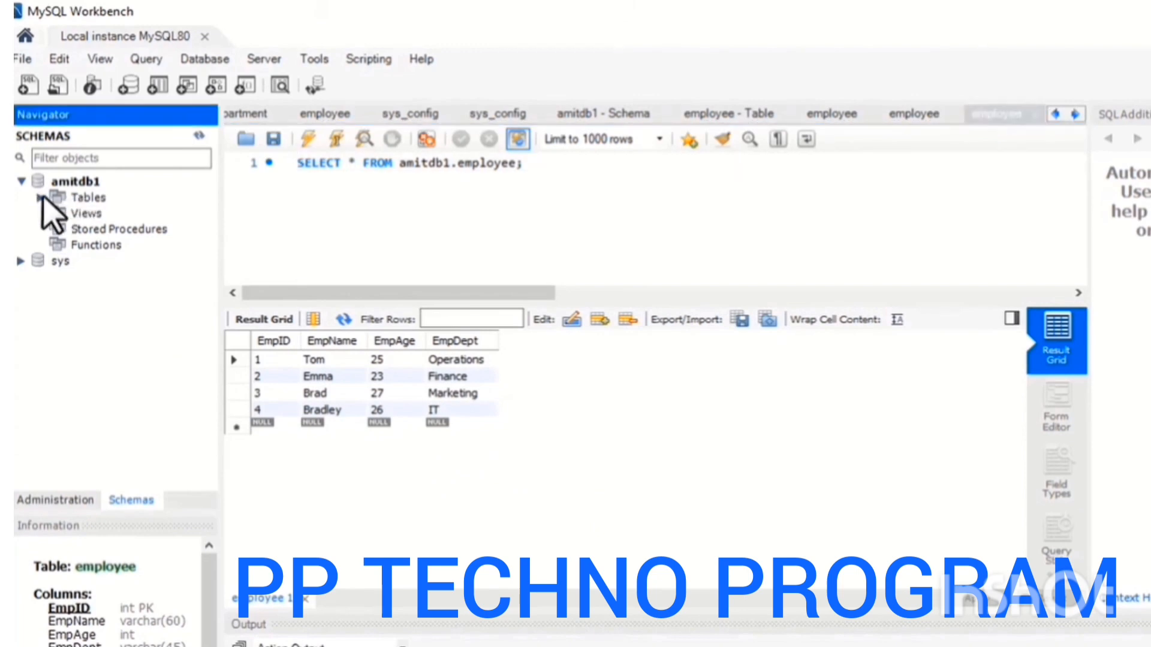
right_click(77, 202)
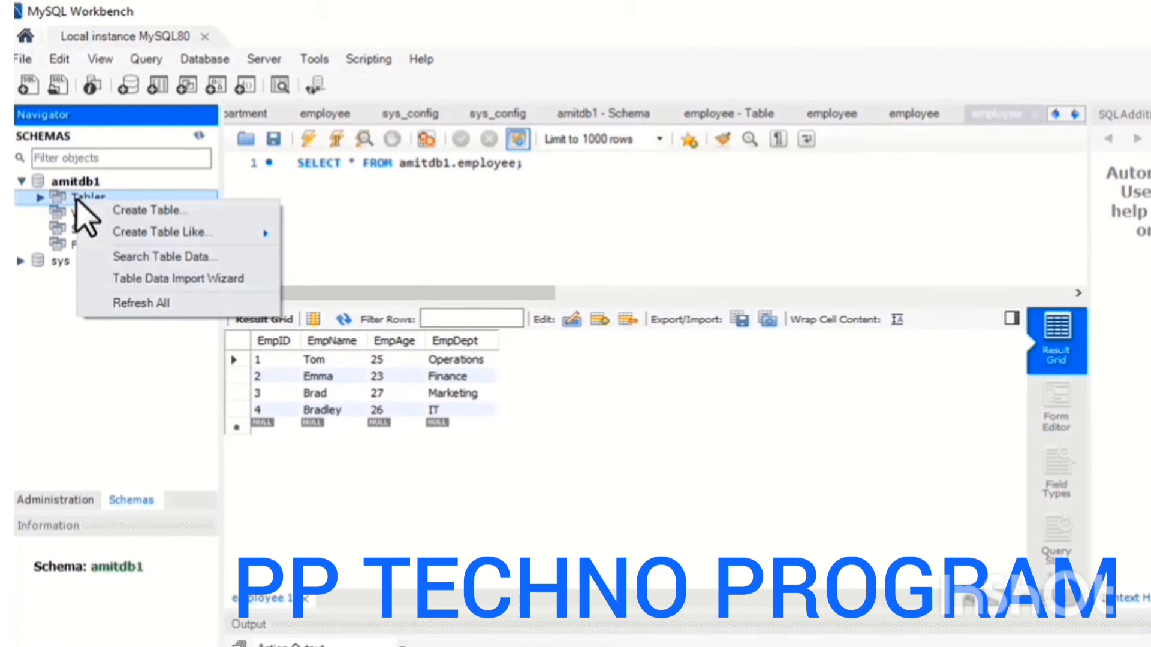
click(160, 210)
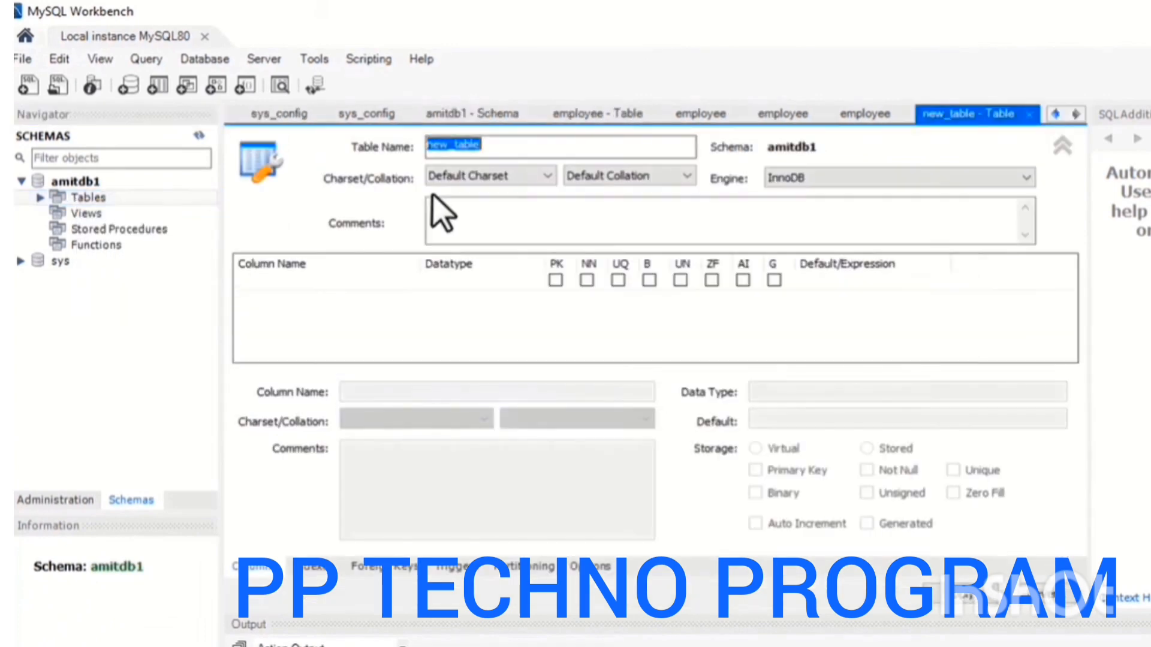
text(Department)
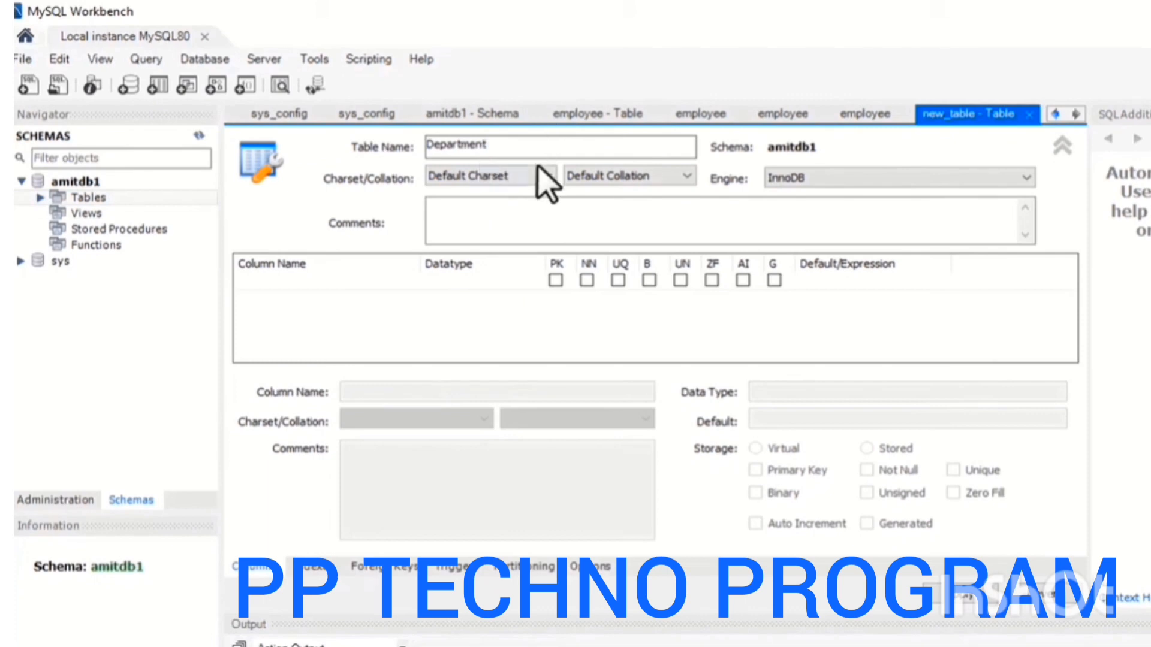
click(591, 239)
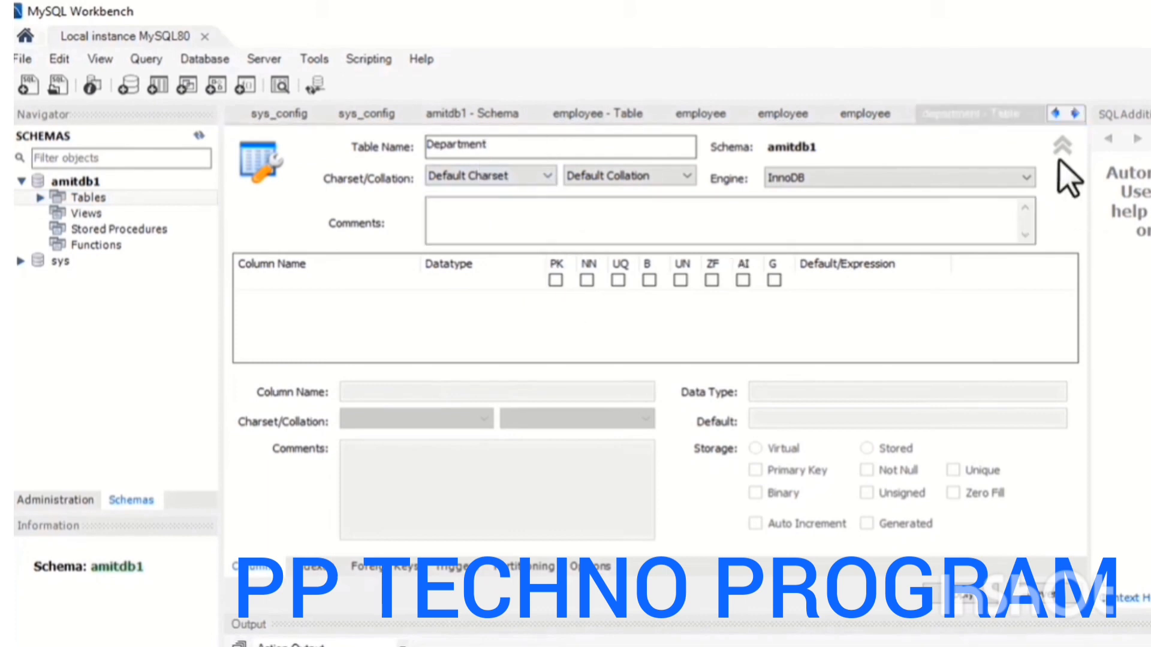
click(1060, 150)
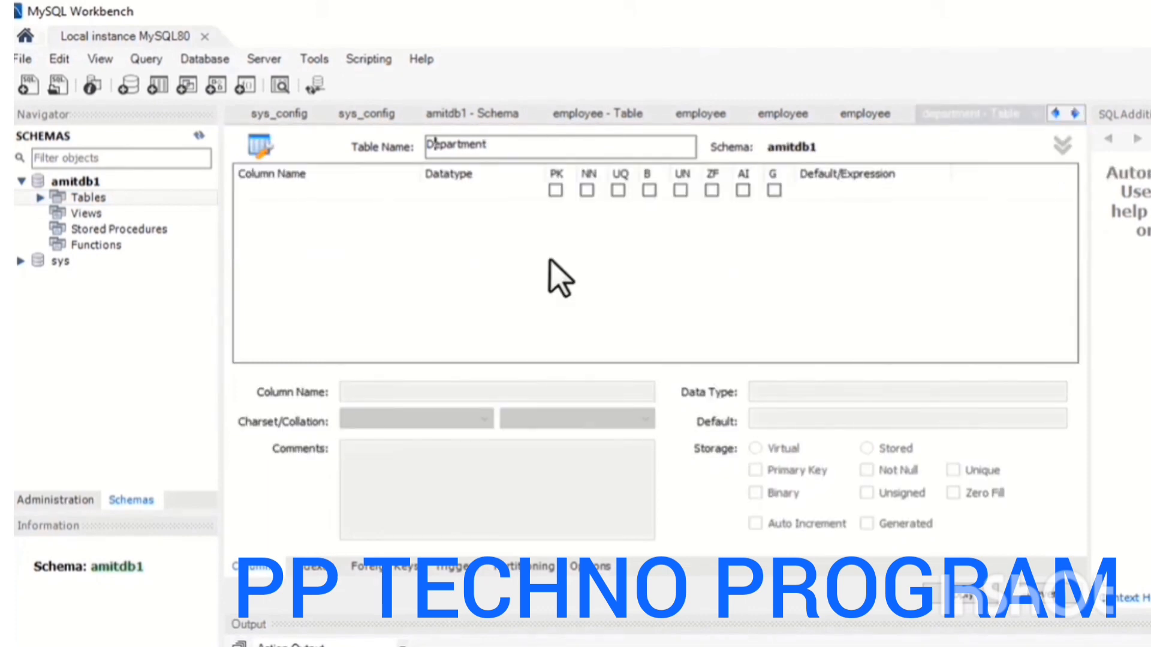
Add a DeptId INT column to the Department table and make it the primary key.
click(275, 232)
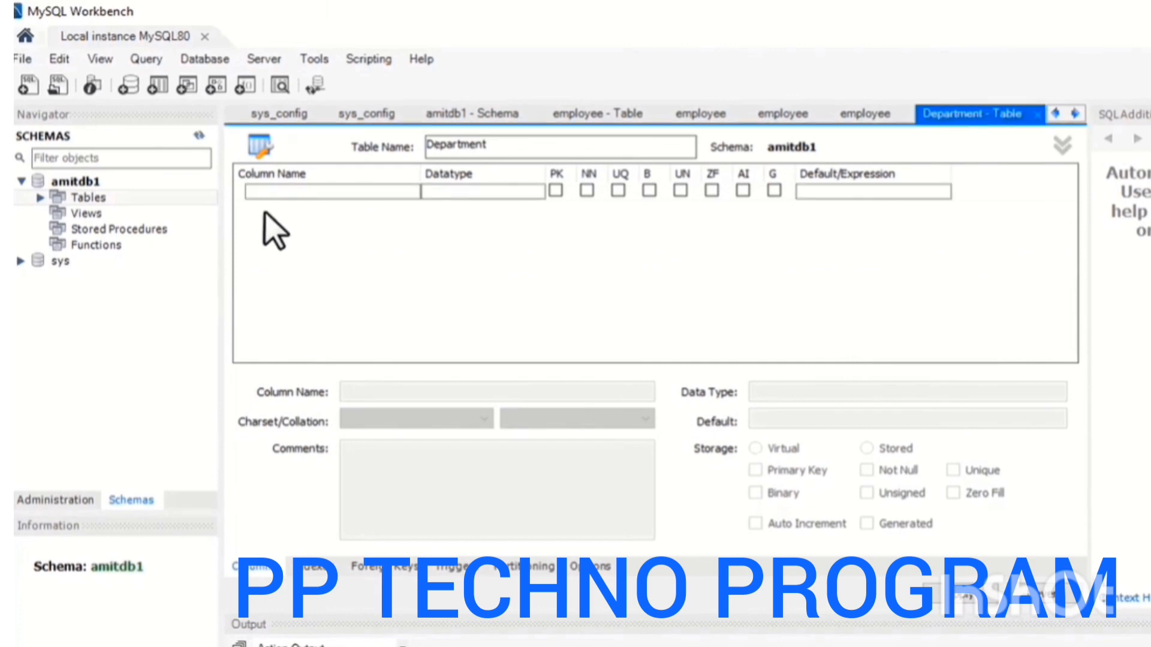
click(279, 193)
text(DeptId)
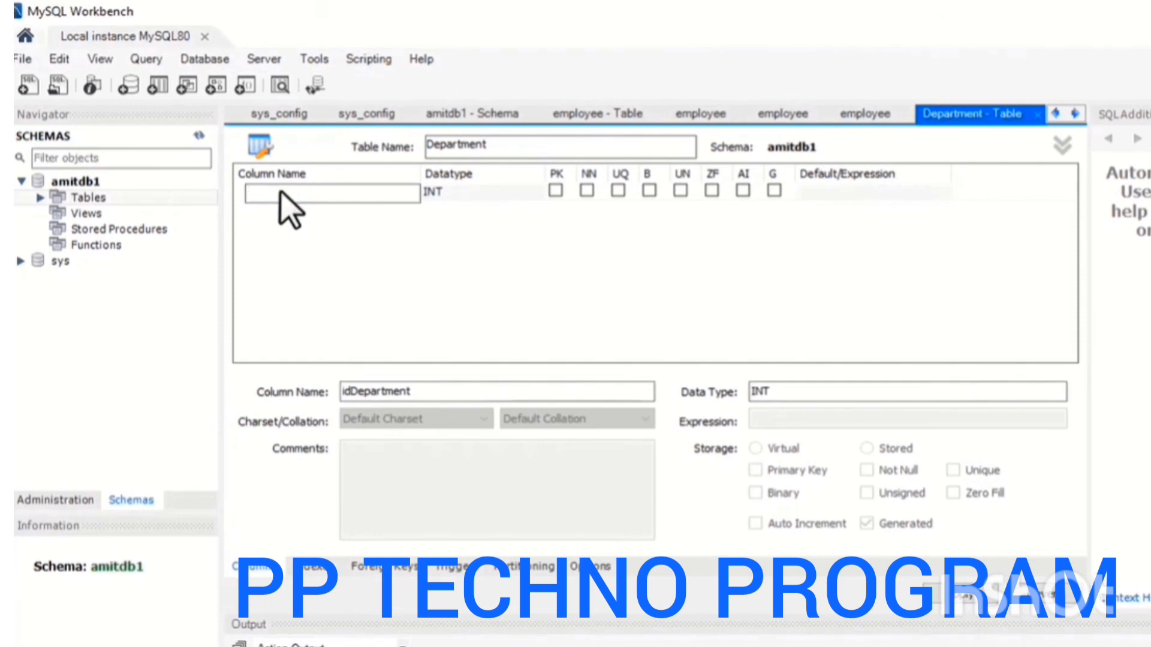
click(554, 191)
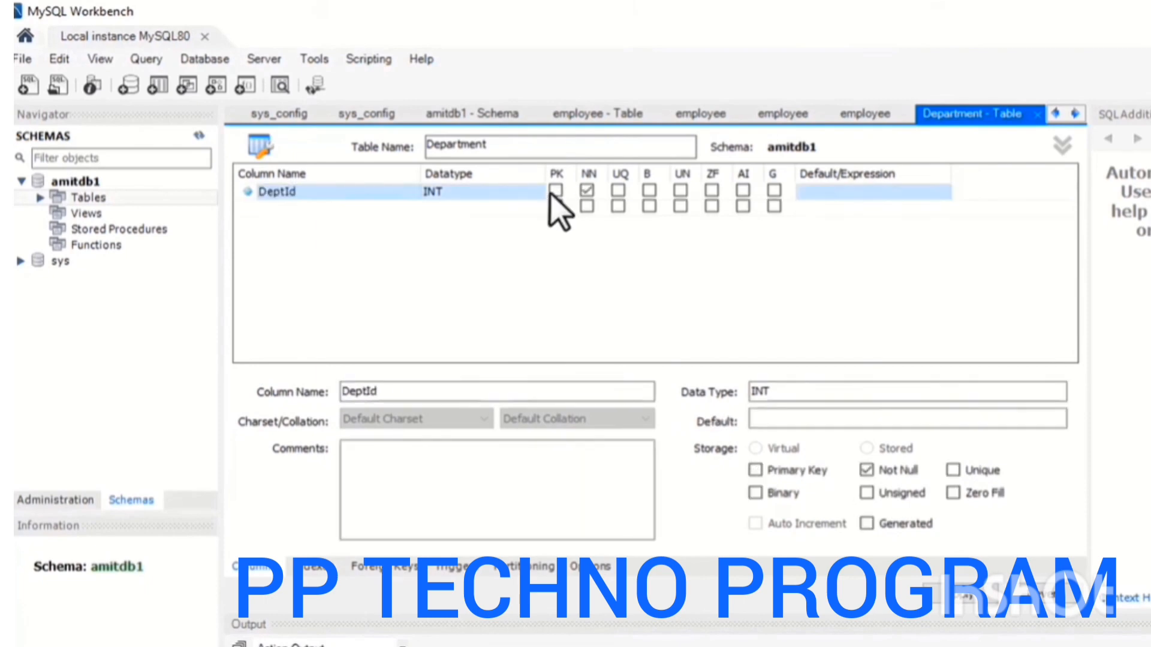
Add a DeptName VARCHAR(45) column and mark it Not Null.
click(288, 207)
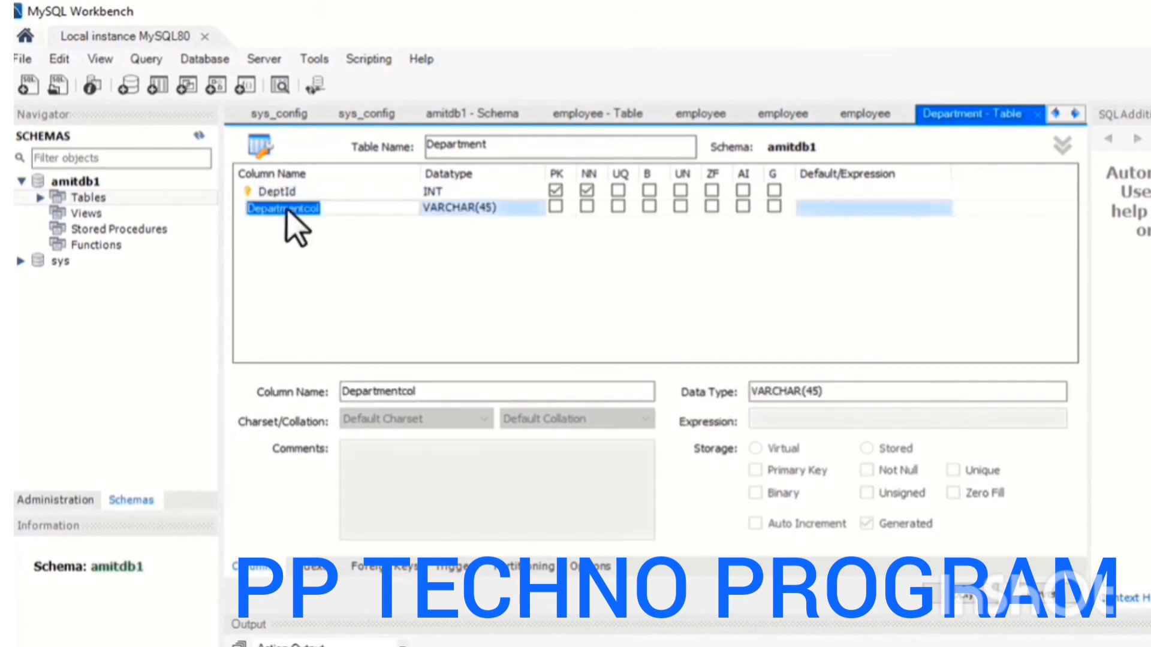
text(DeptName)
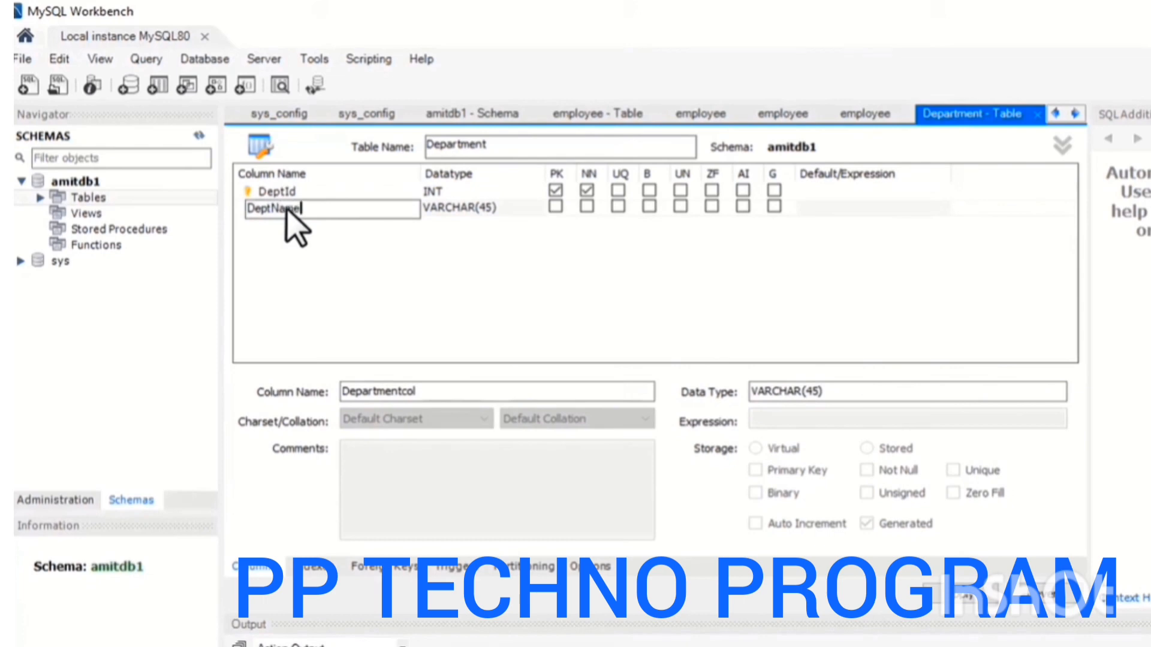
click(488, 207)
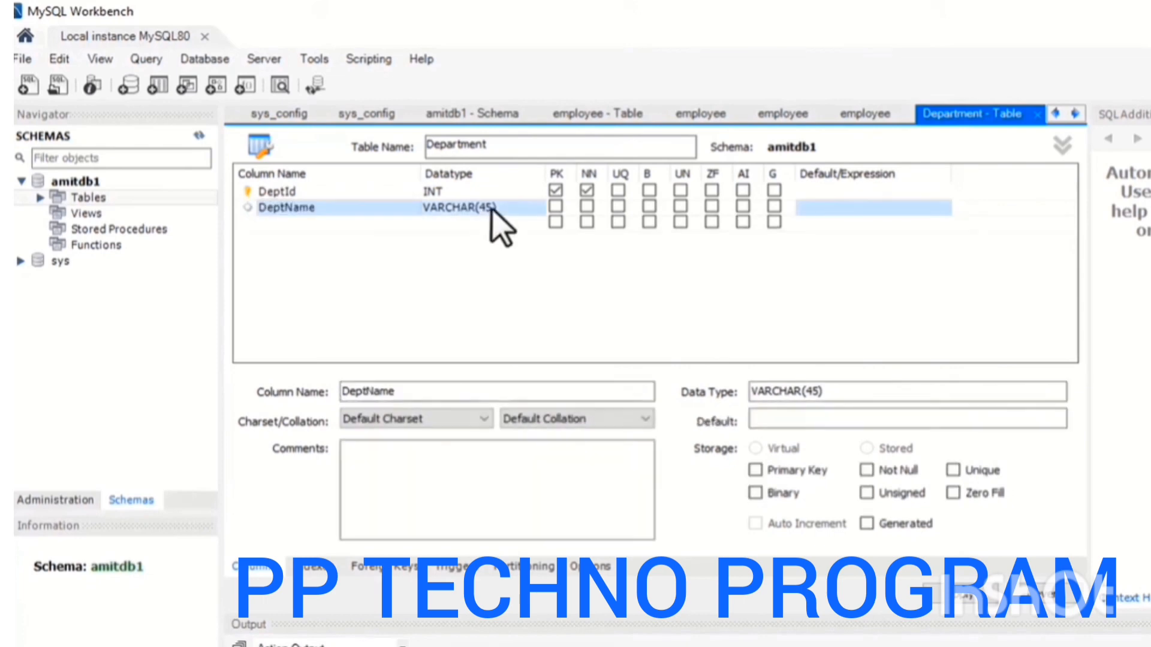
click(587, 207)
Add a DeptZone VARCHAR(45) column and mark it Not Null.
click(385, 223)
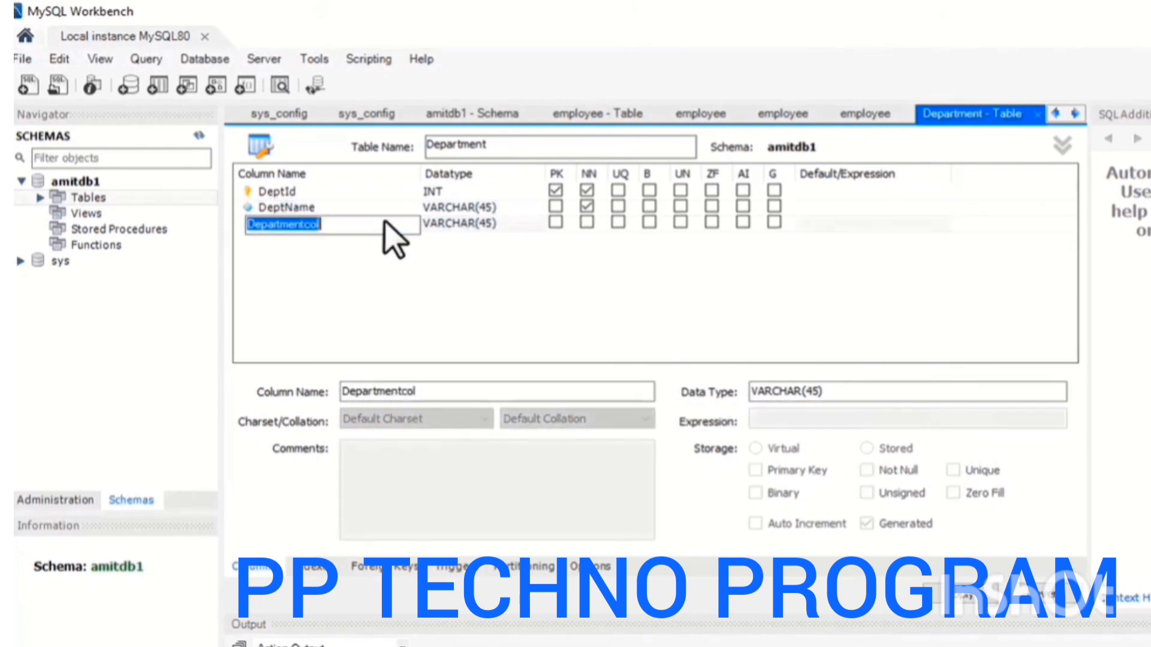
text(DeptZone)
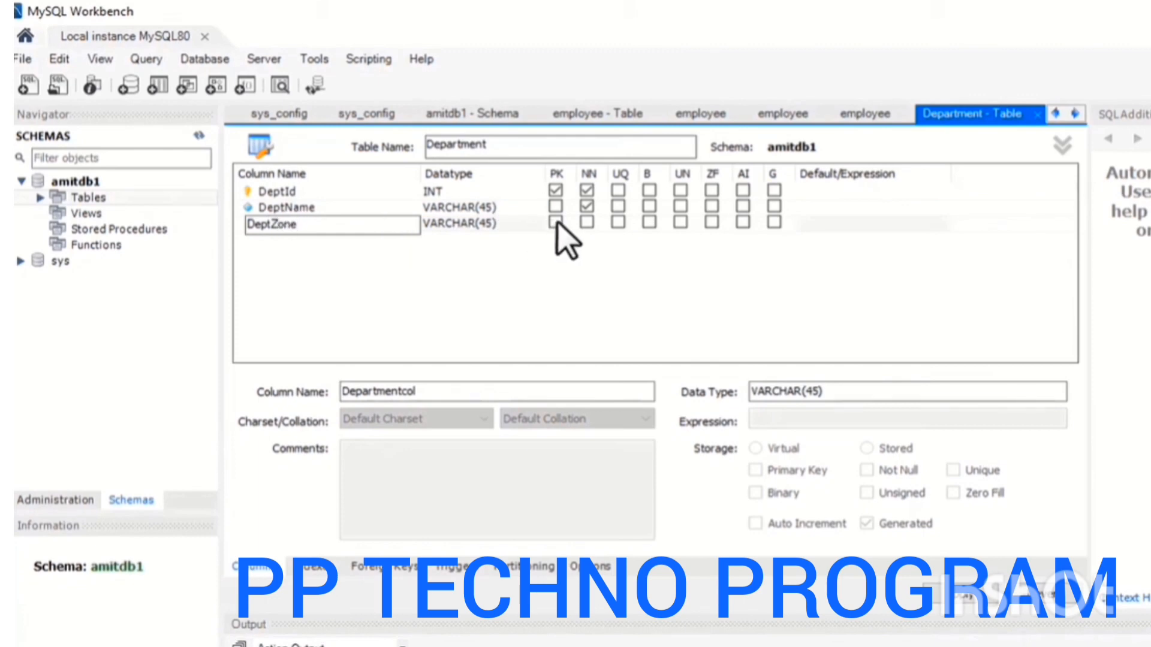
click(587, 223)
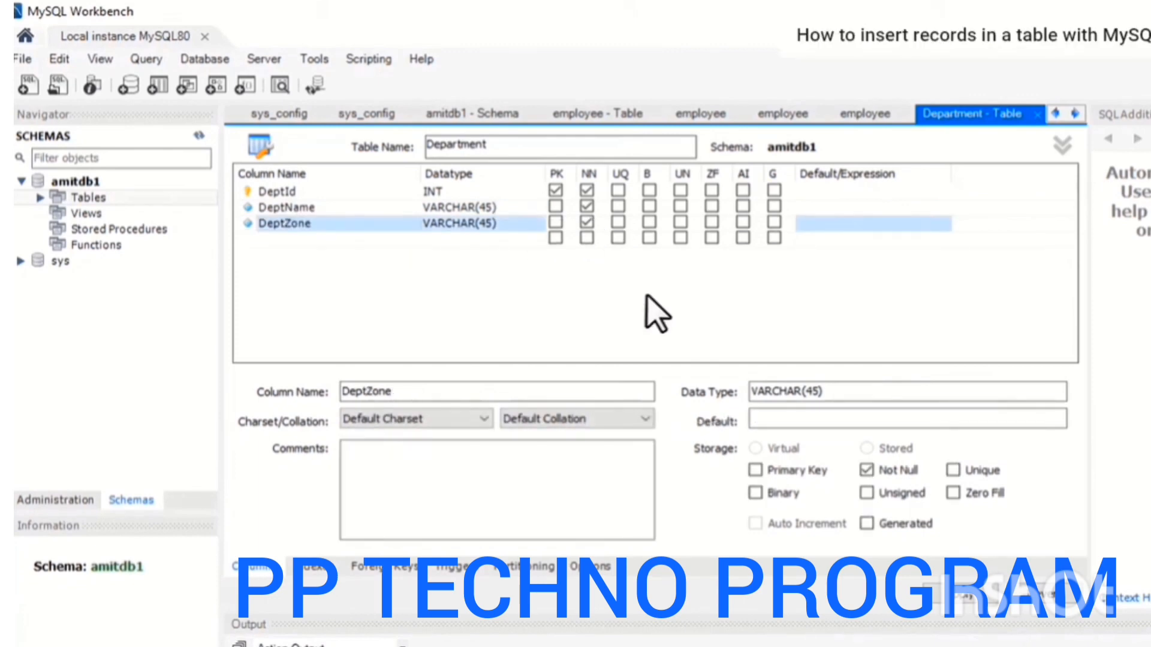
Apply the new Department table to the database, reviewing the generated CREATE TABLE script before applying and finishing.
click(990, 600)
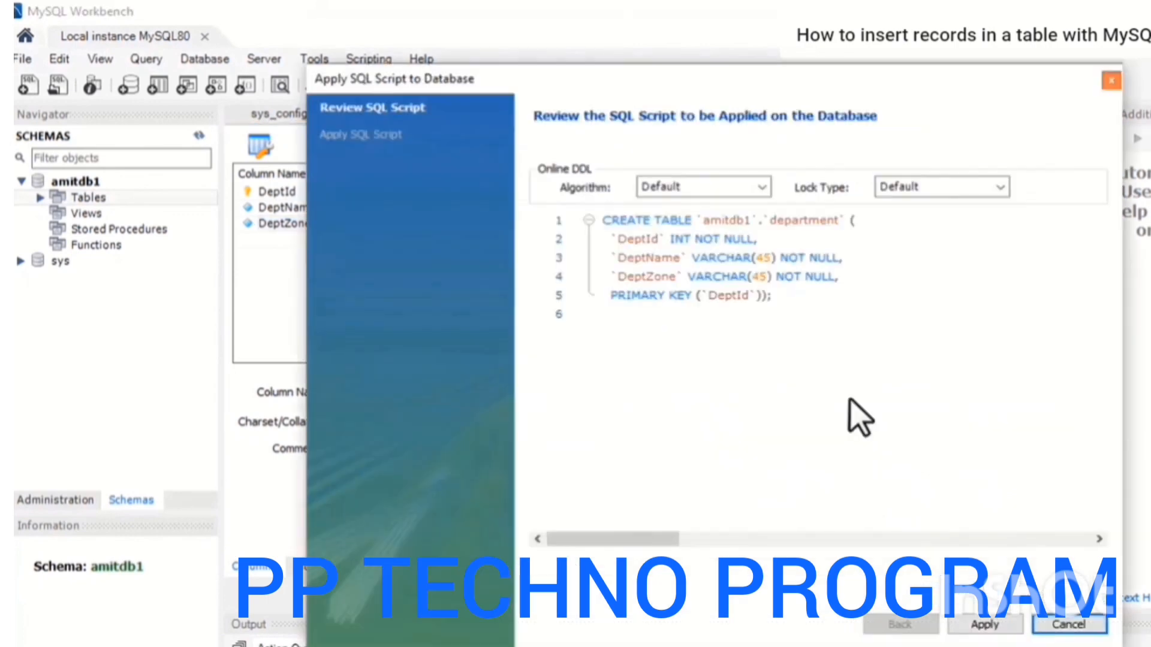
click(607, 220)
drag(607, 221, 849, 221)
click(638, 240)
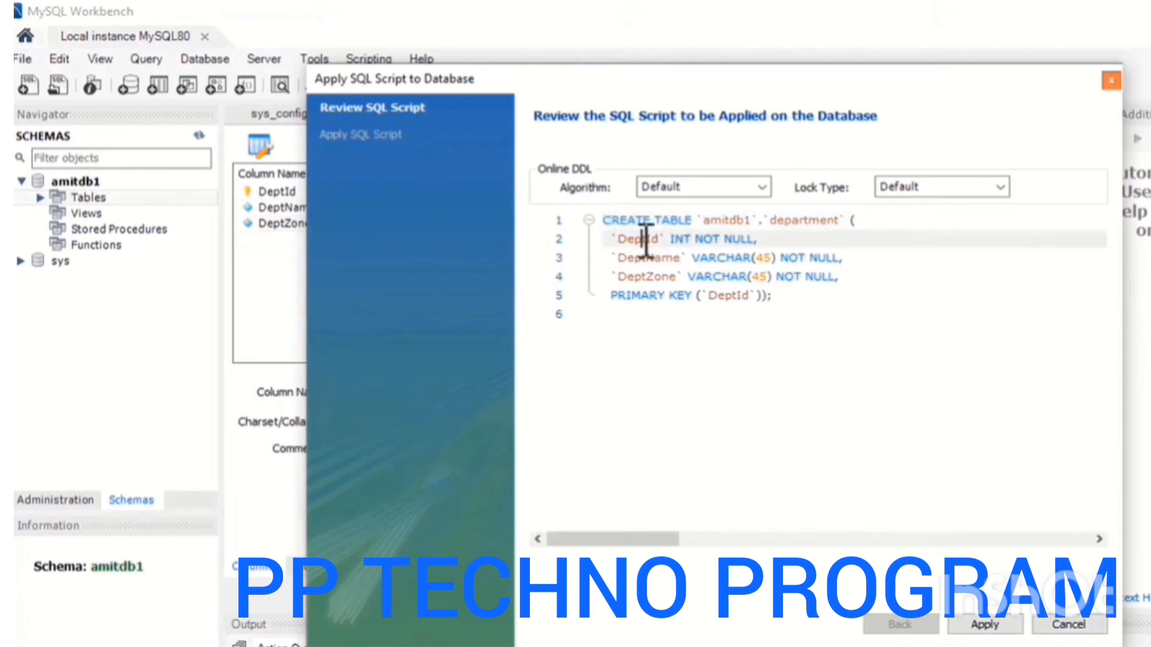
click(675, 239)
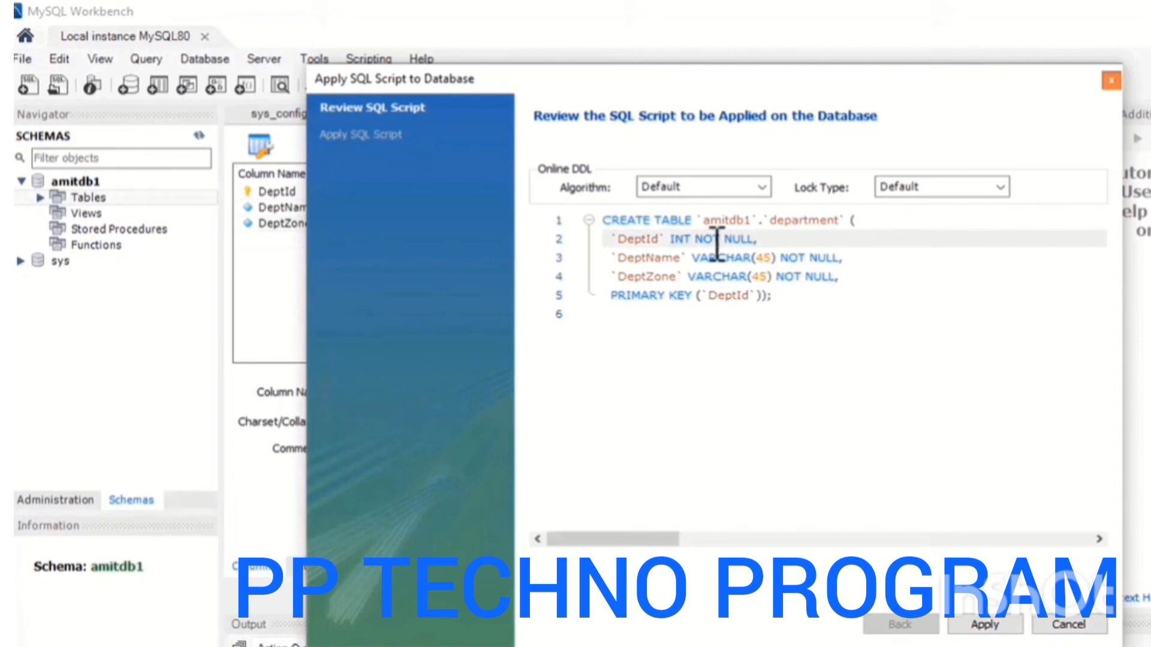
click(662, 276)
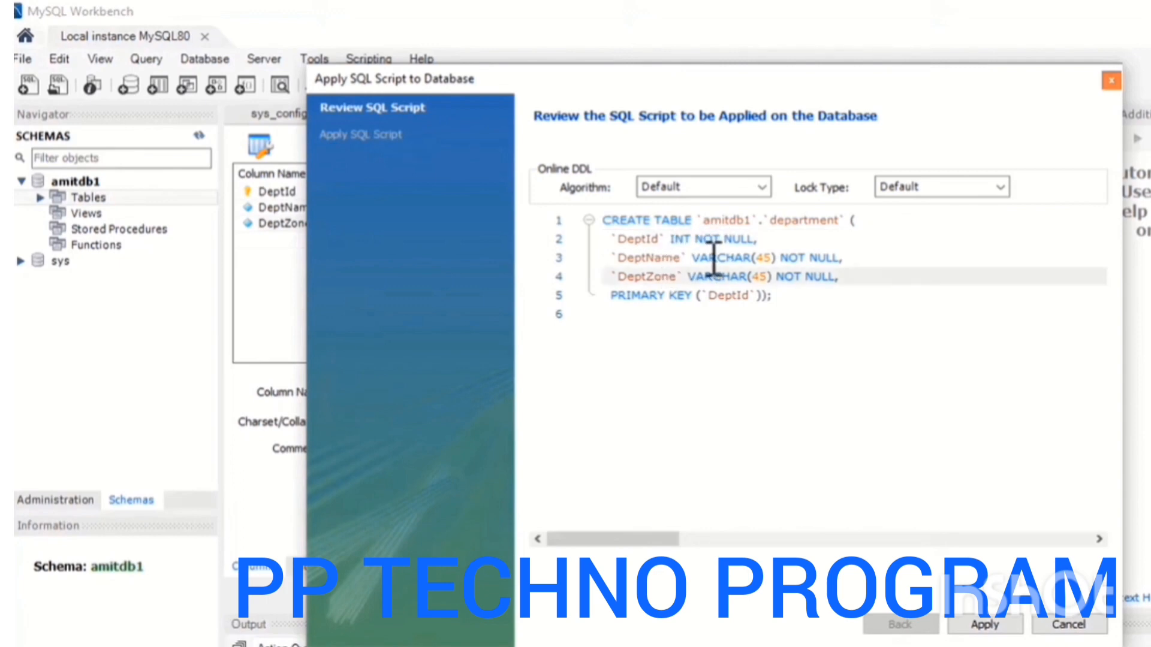
click(710, 258)
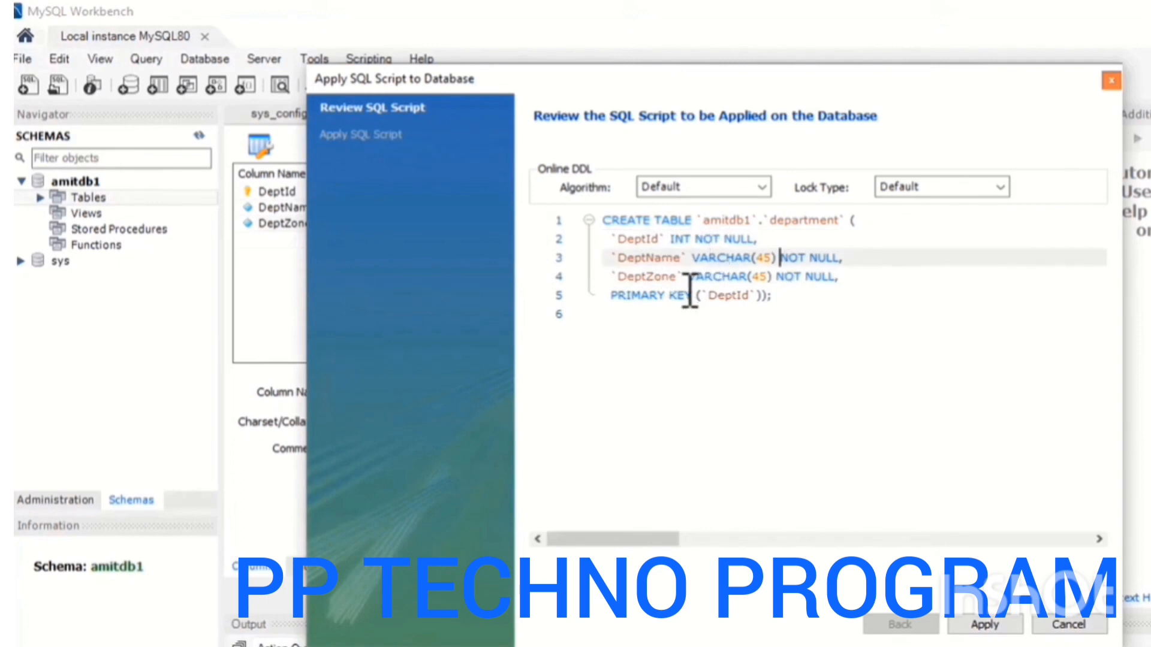
drag(611, 295, 694, 297)
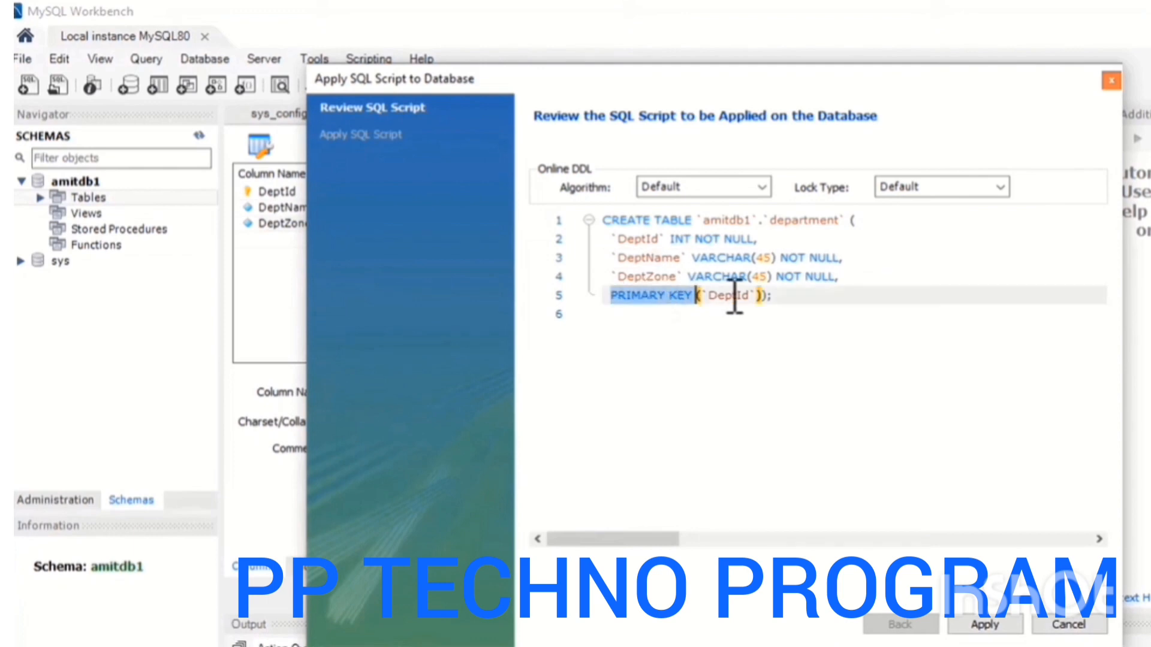
double_click(735, 296)
click(646, 239)
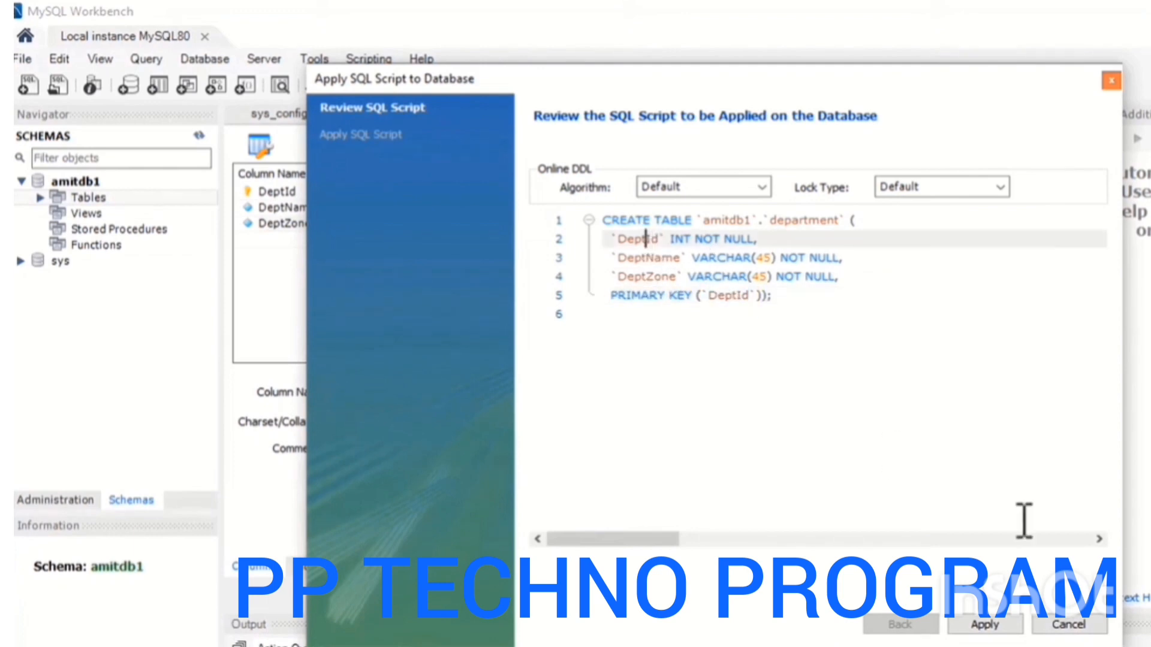
click(995, 625)
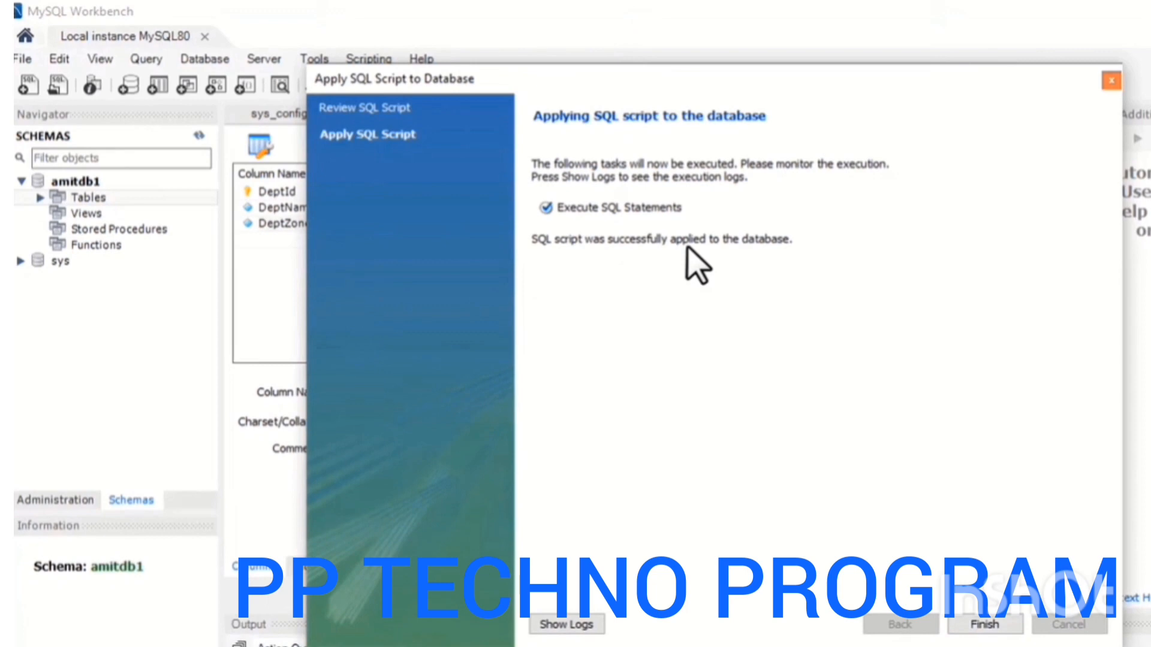
click(1007, 625)
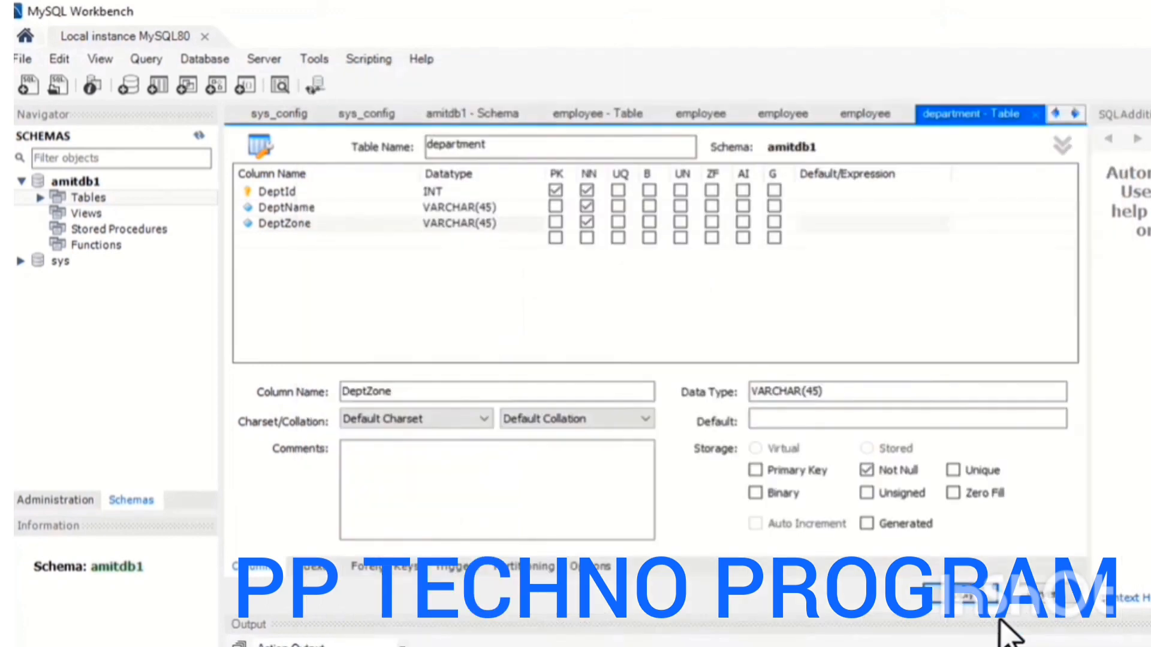
Expand the amitdb1 tables in the navigator and view the employee table's rows.
click(40, 197)
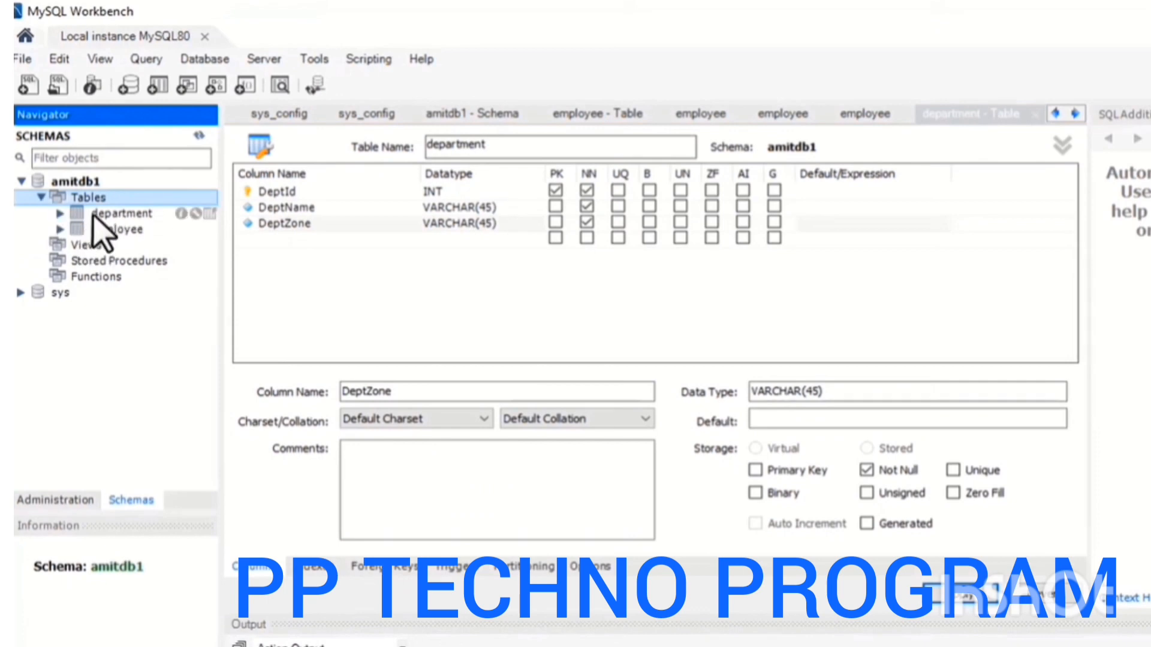
double_click(115, 216)
click(60, 213)
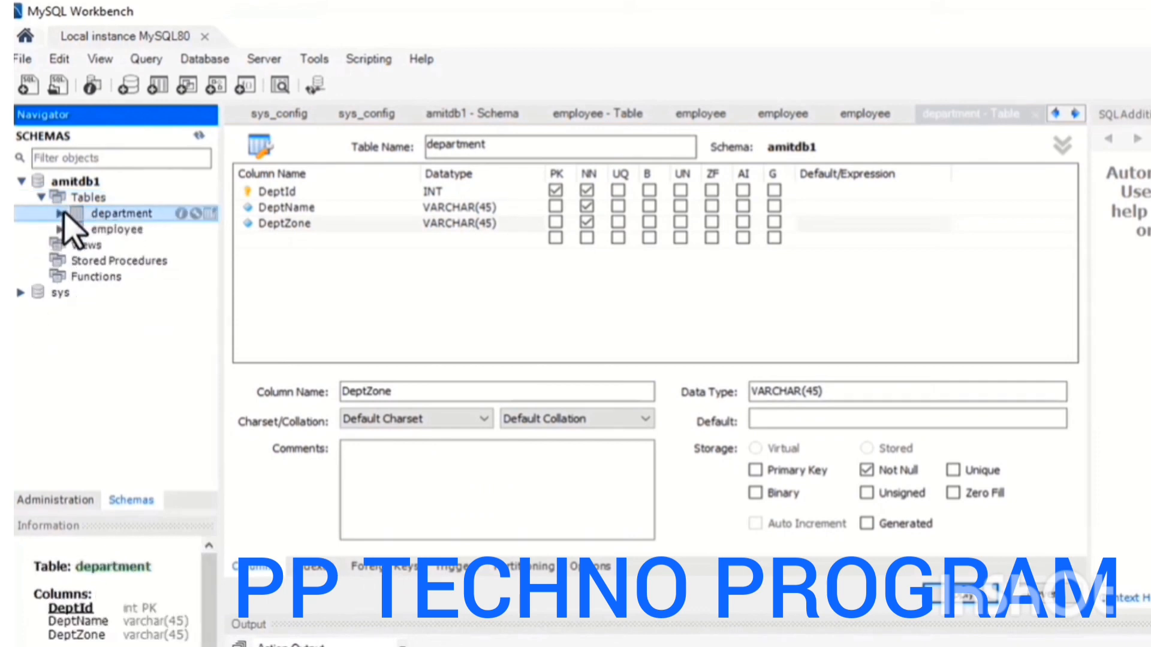
click(120, 230)
double_click(120, 229)
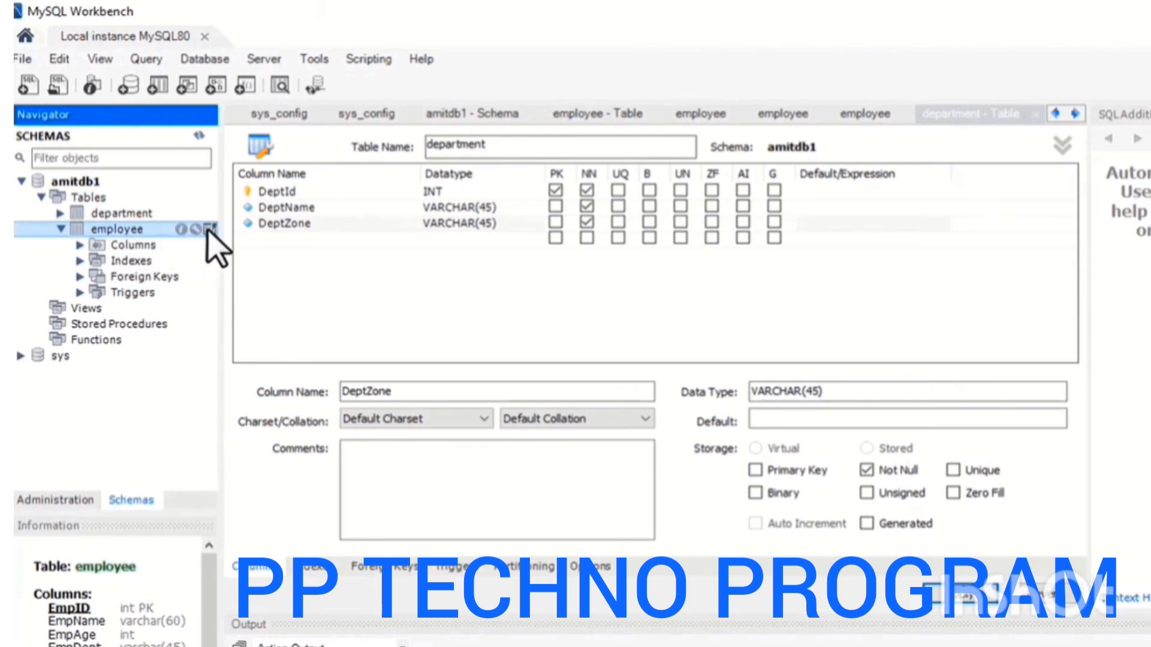
click(210, 229)
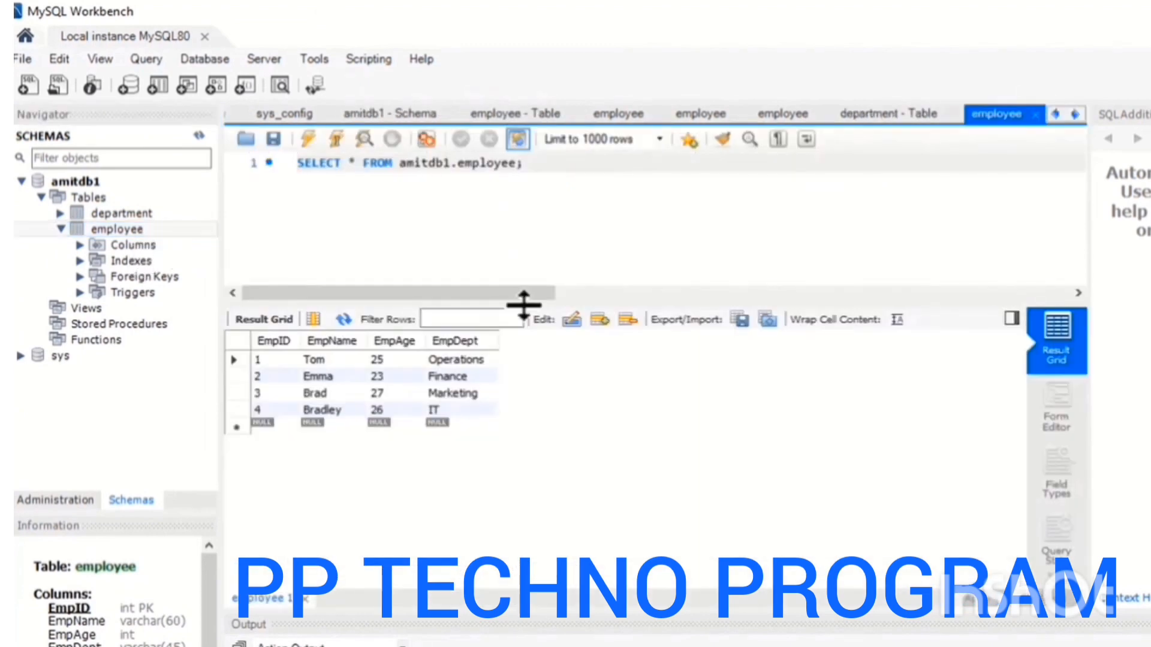
Open the department table's rows and add a row with DeptId 1, DeptName Operations and DeptZone North.
double_click(135, 213)
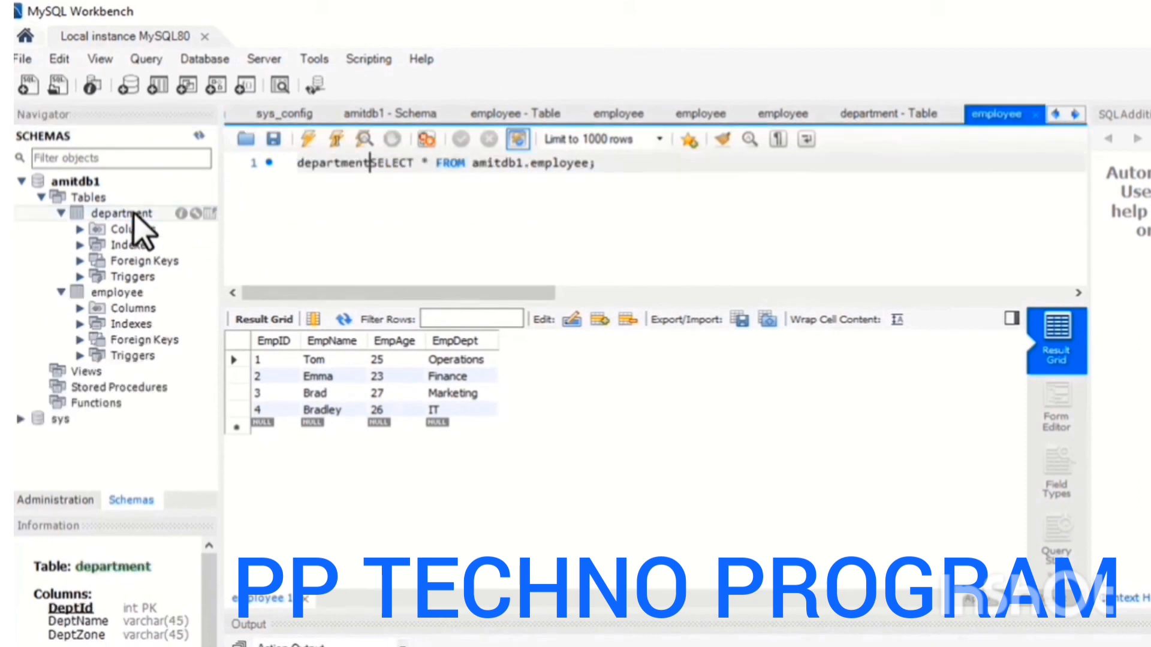
click(207, 214)
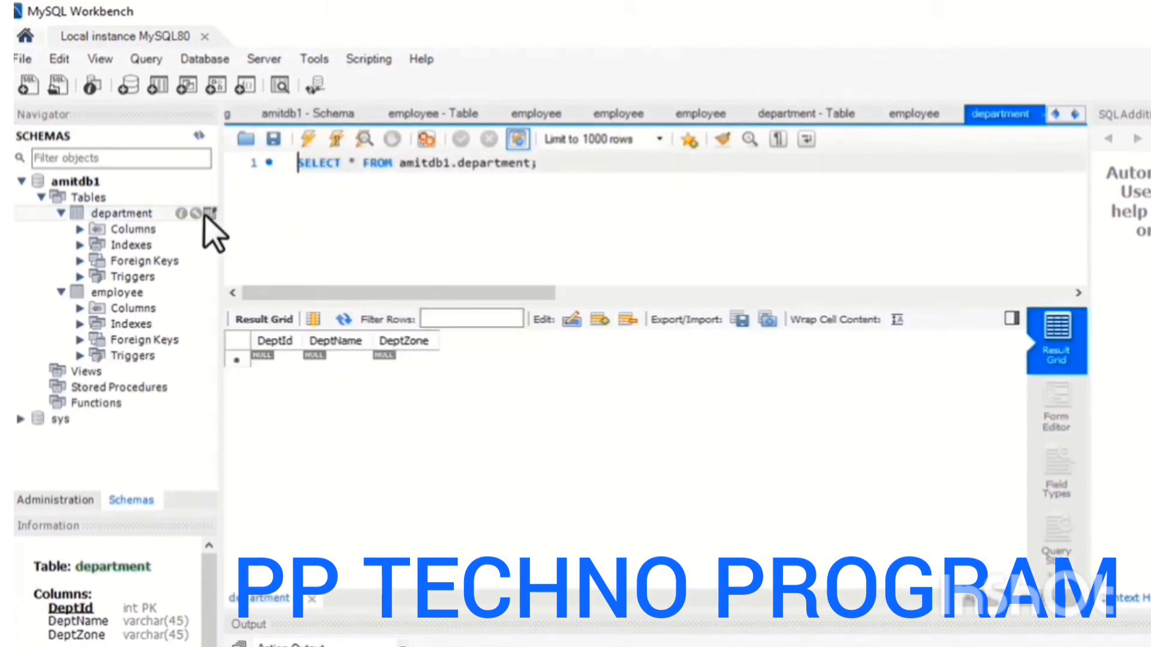
click(277, 358)
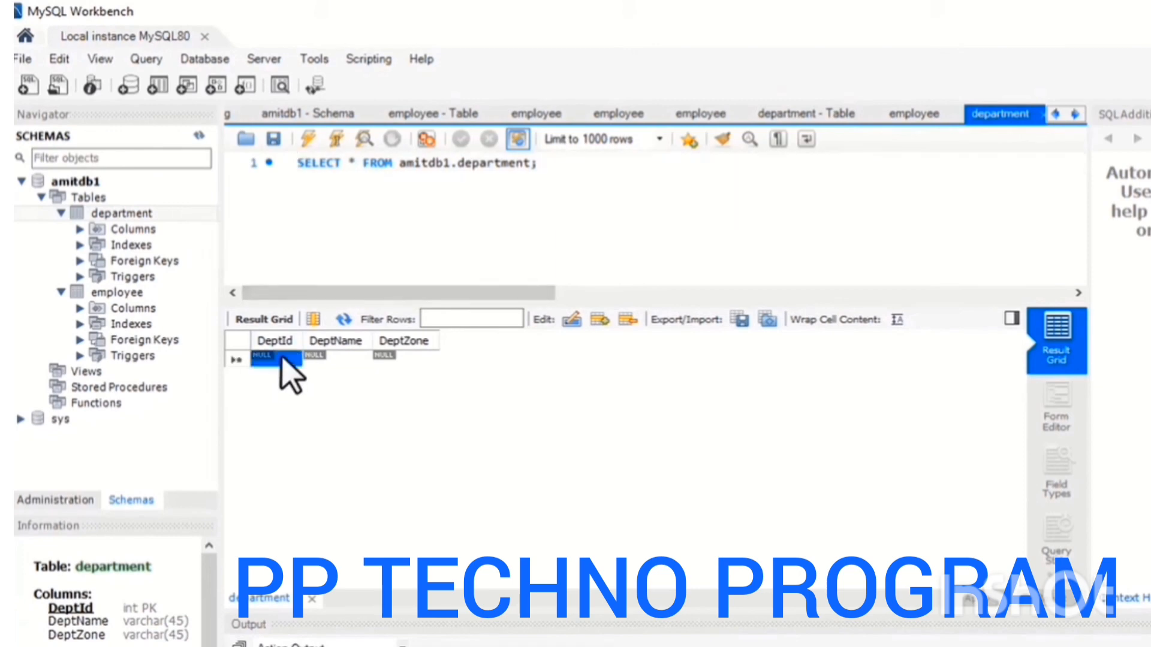
text(1)
double_click(352, 359)
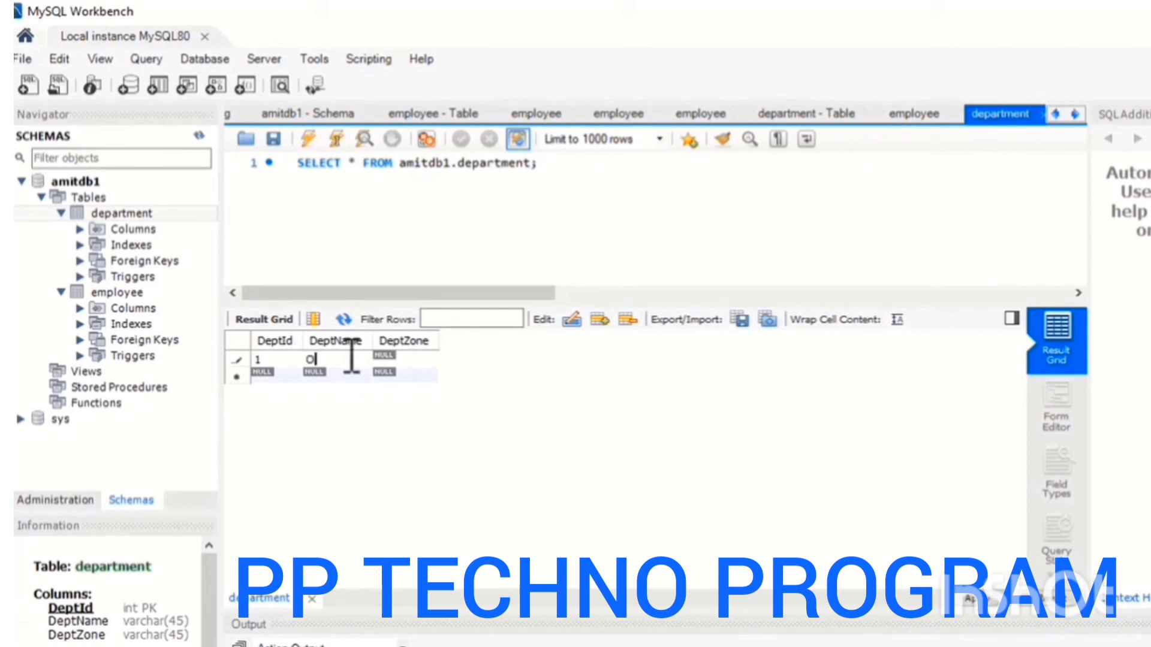
double_click(421, 360)
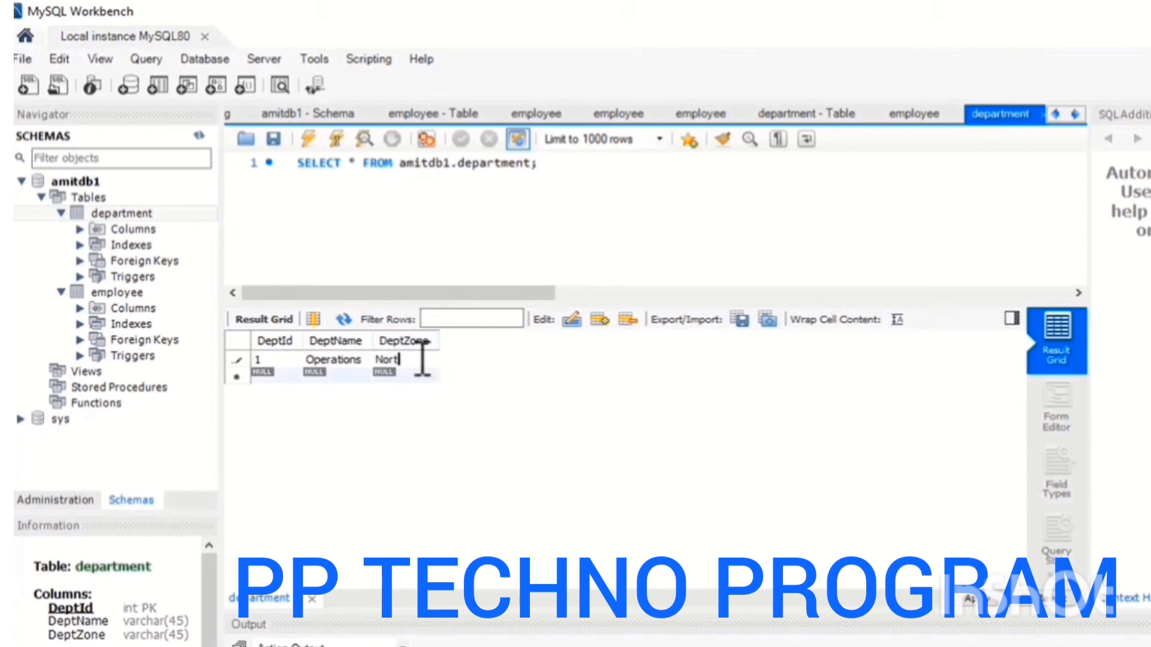
Add a second department row with DeptId 2, DeptName Finance and DeptZone South.
double_click(271, 373)
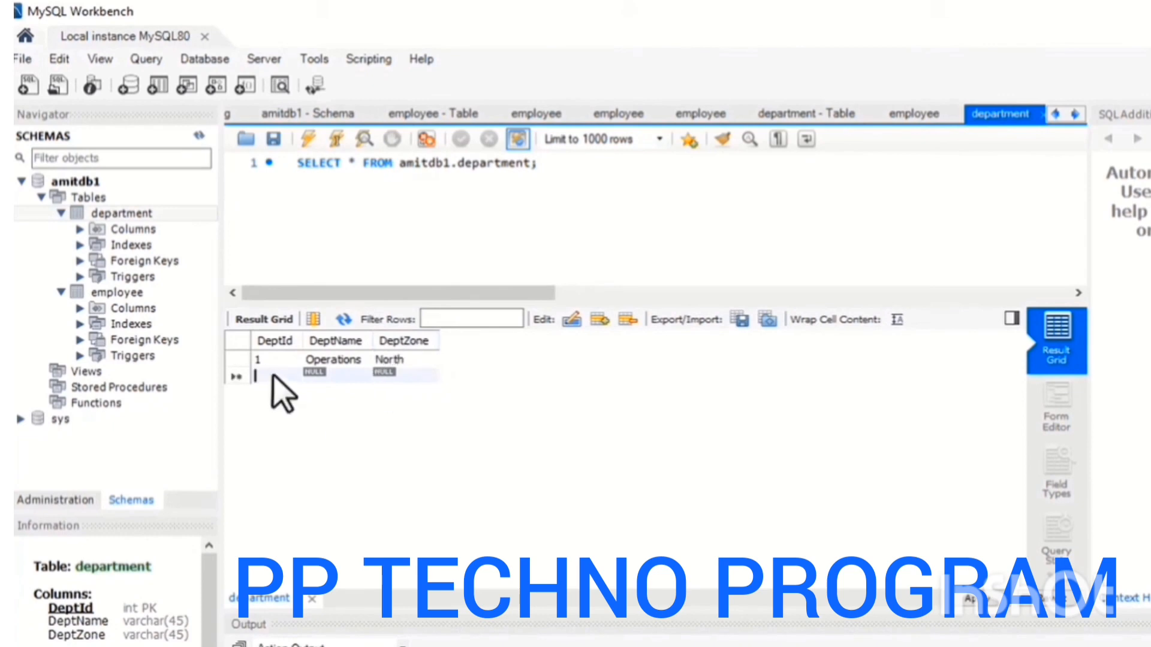
text(2)
double_click(324, 376)
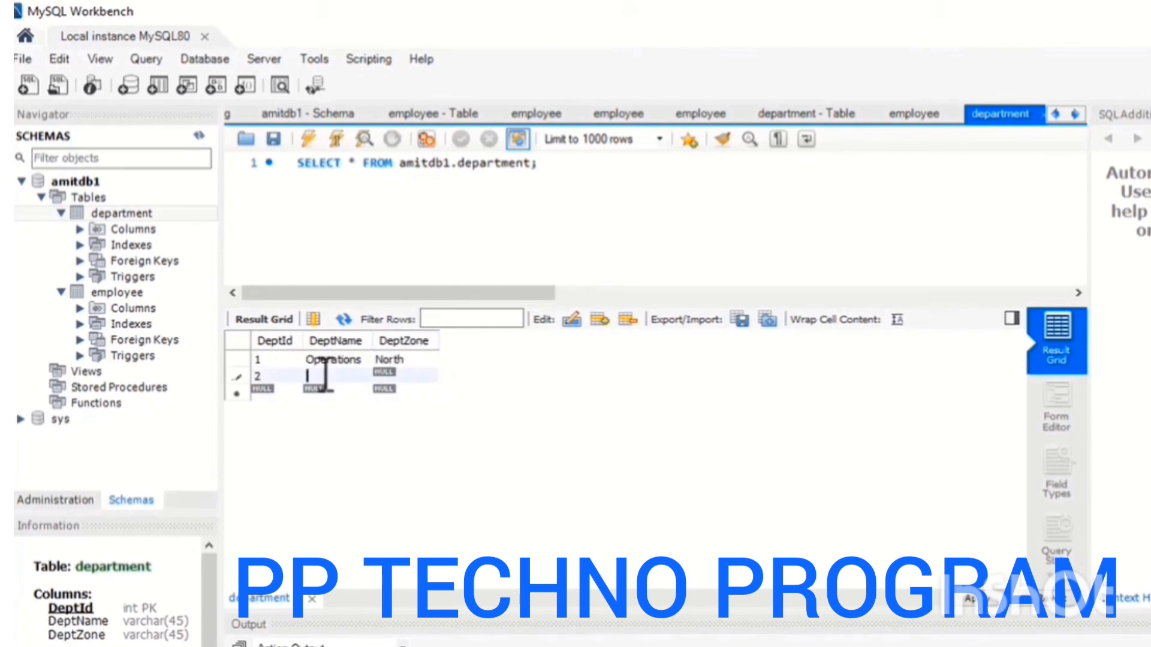
double_click(383, 376)
text(S)
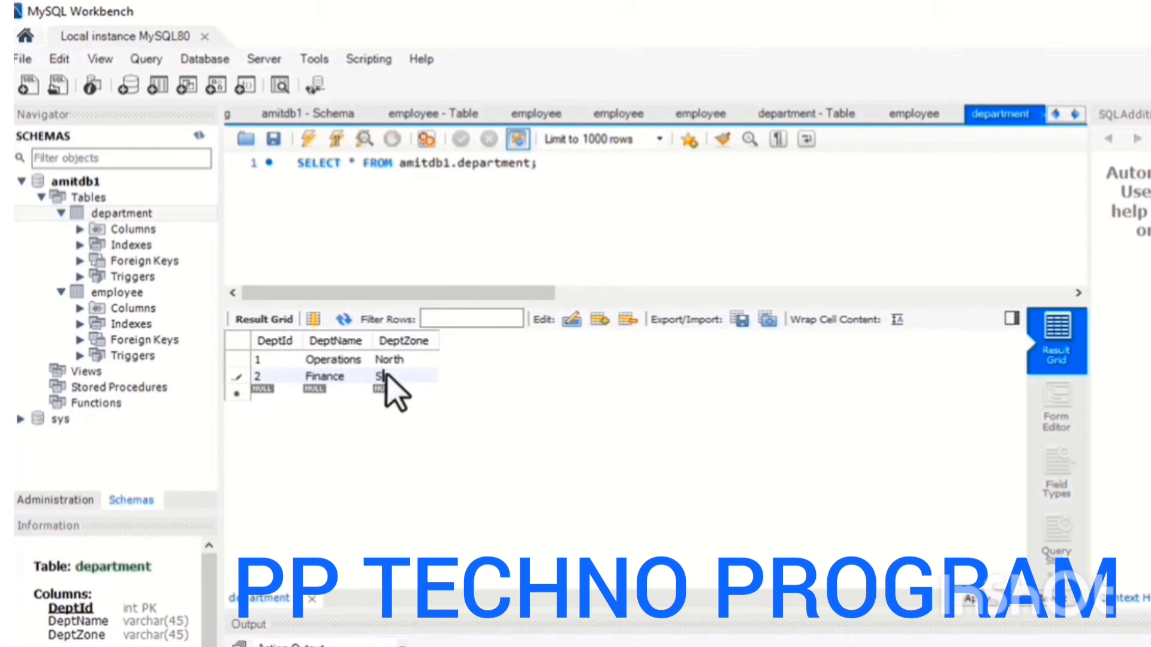
text(outh)
Add a third department row with DeptId 3, DeptName Marketing and DeptZone East.
double_click(278, 391)
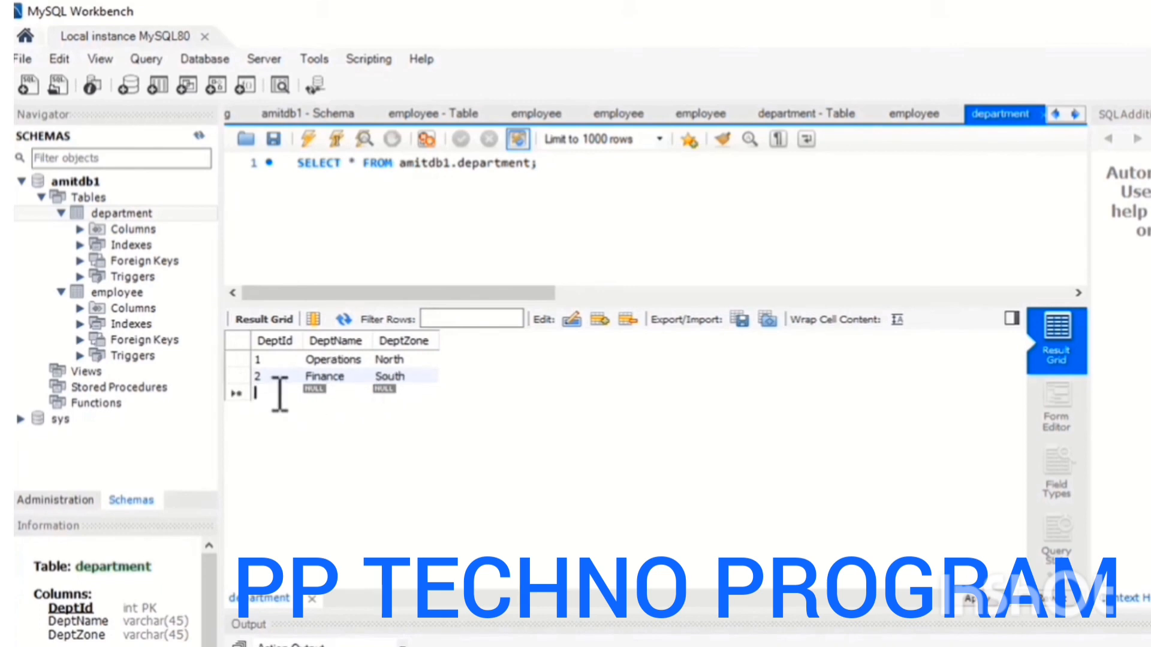
text(3)
double_click(320, 390)
text(Marketing)
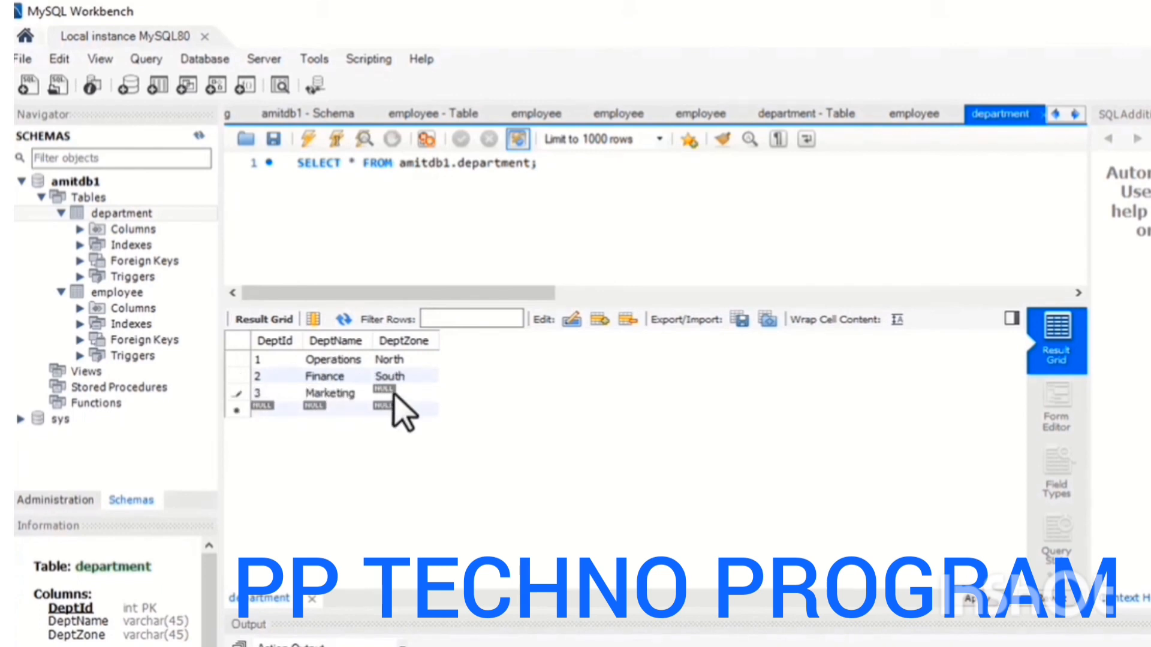
Add a fourth department row with DeptId 4 and DeptName IT, then edit its DeptZone.
double_click(275, 413)
text(4)
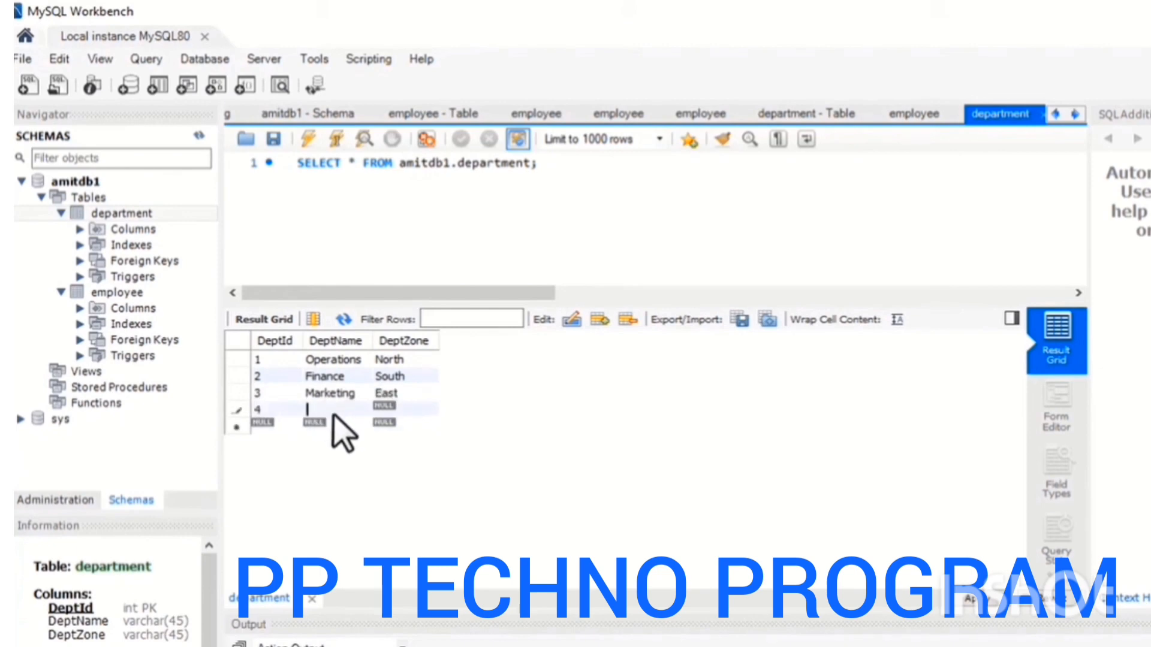
double_click(383, 409)
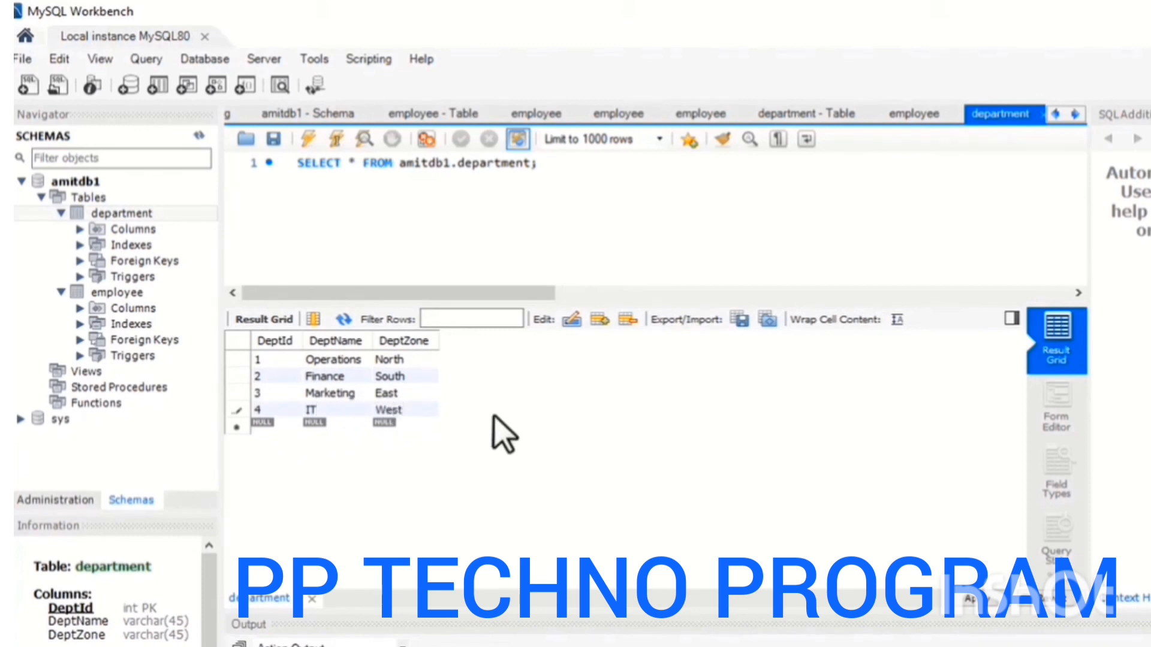
Apply the pending department row changes to the database, reviewing the generated INSERT script before finishing.
click(994, 600)
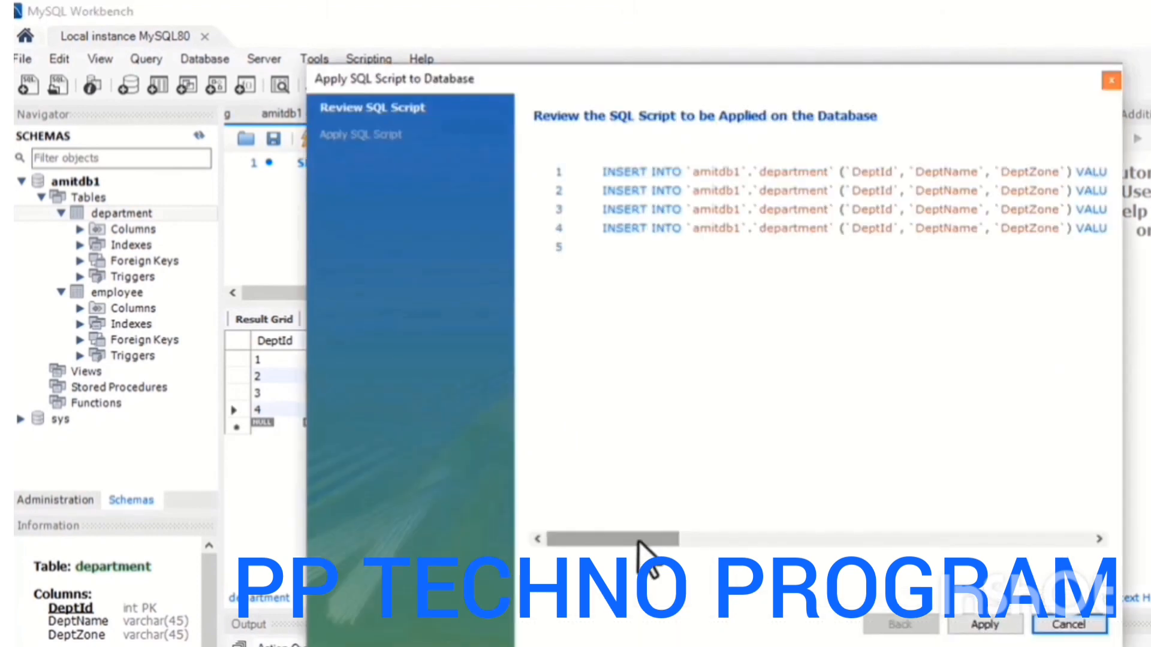
drag(662, 552, 621, 539)
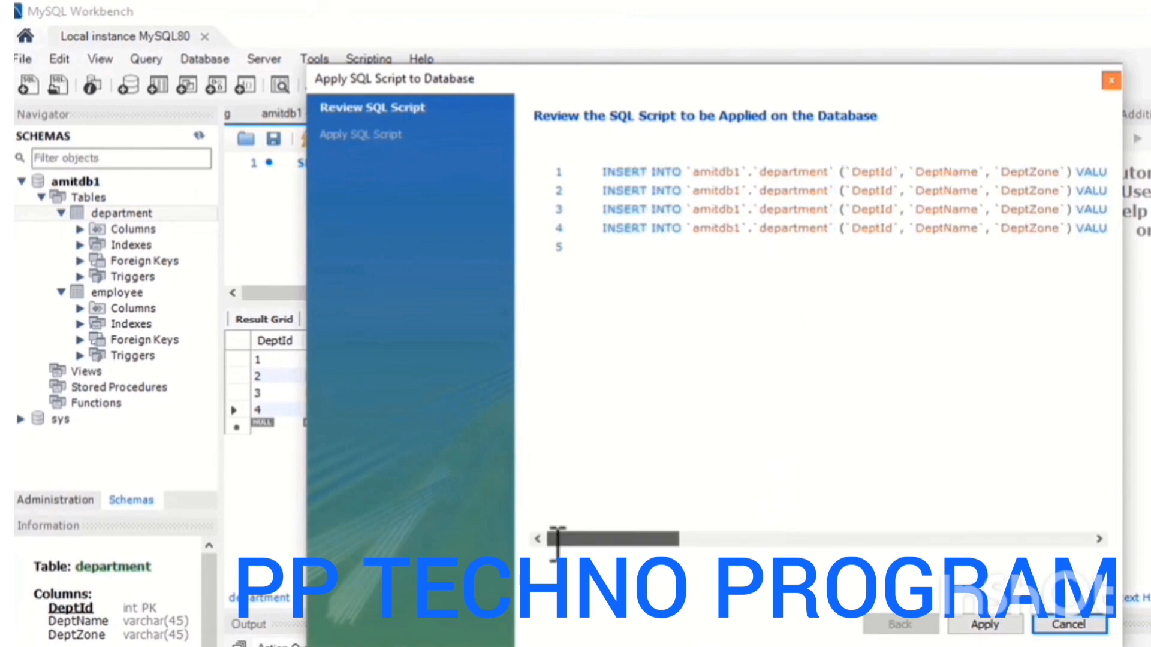
click(971, 626)
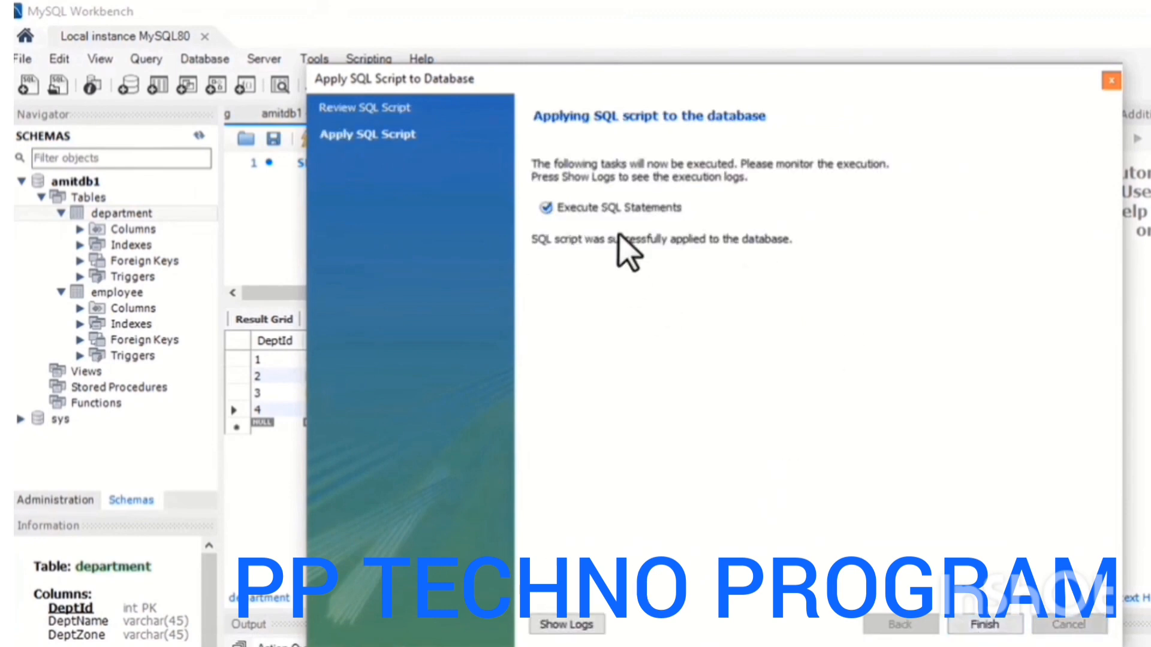
click(983, 625)
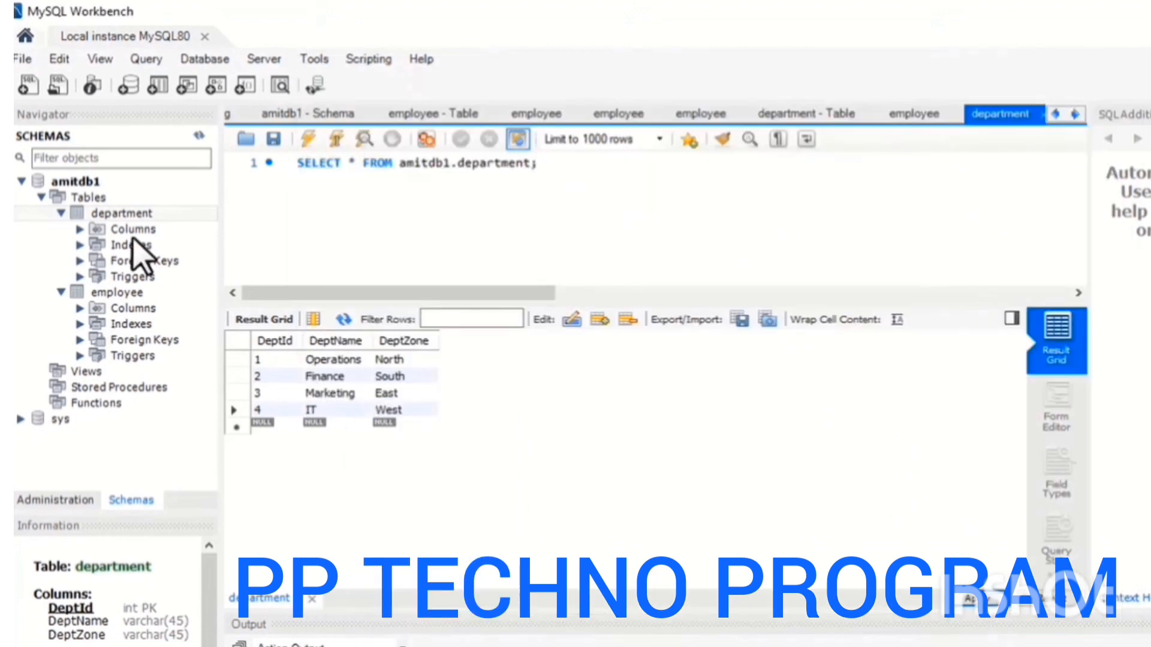
click(62, 293)
click(64, 213)
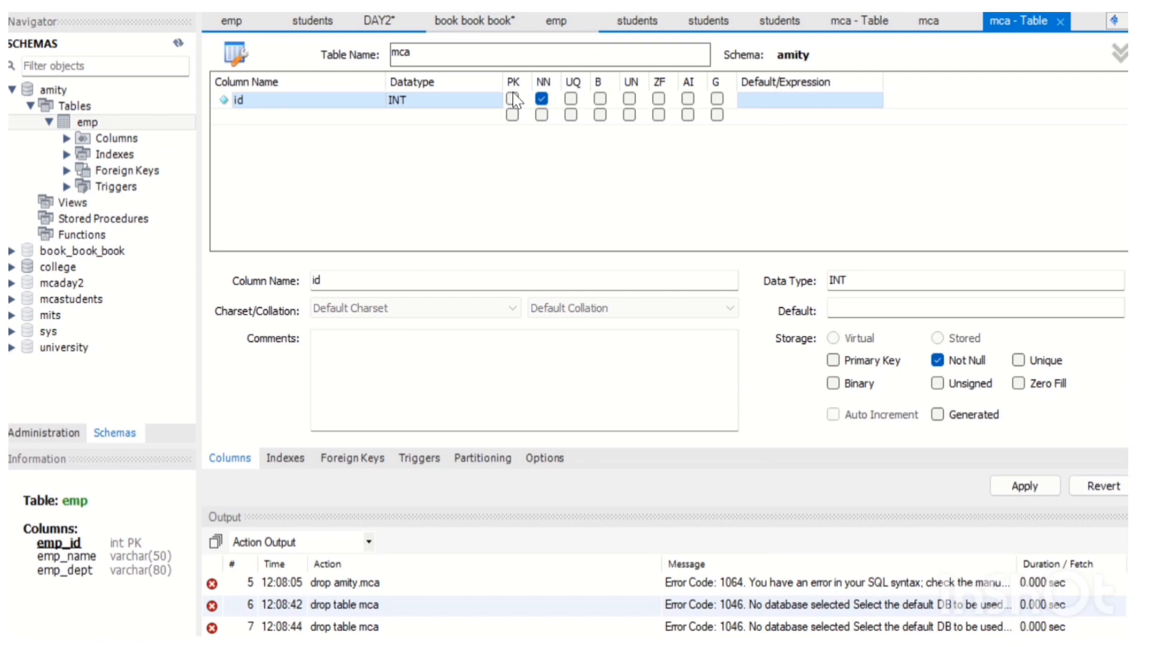
click(512, 99)
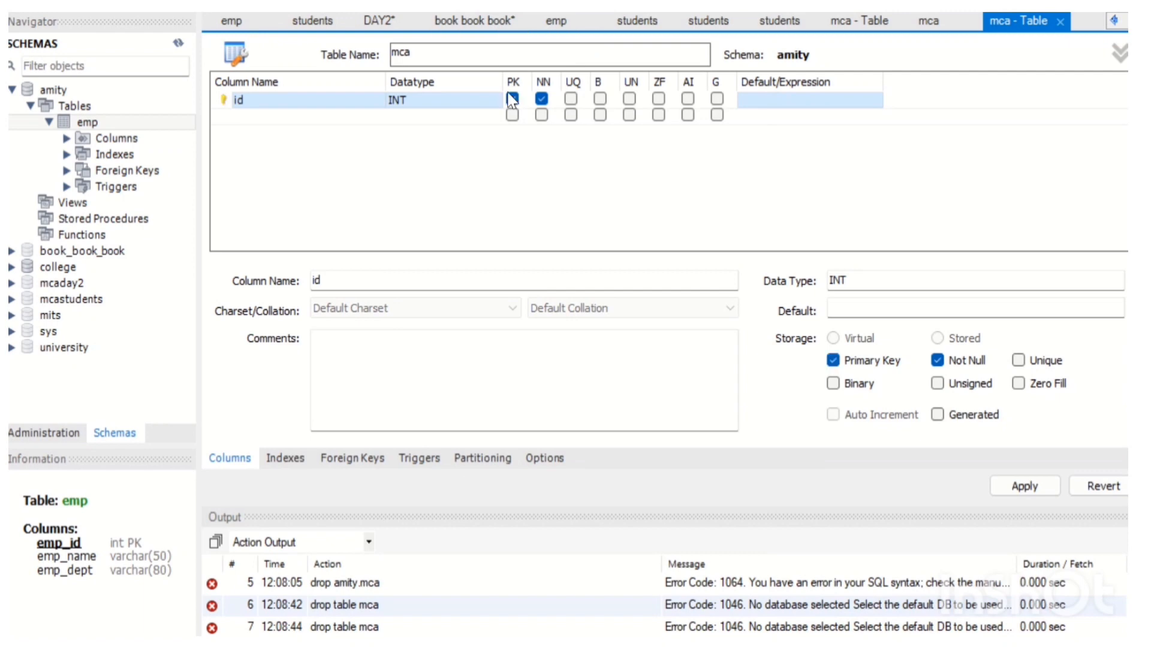
Add a Not Null column named name of type VARCHAR(45) to the mca table and apply the change.
click(257, 116)
click(258, 118)
text(name)
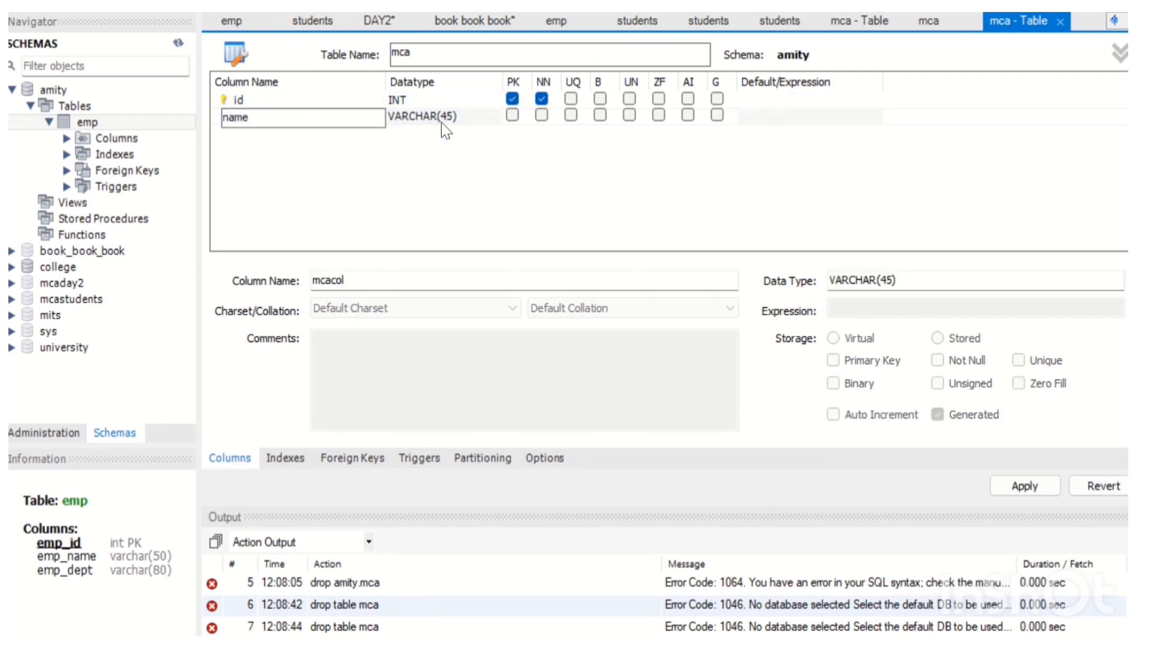
click(541, 114)
click(1017, 487)
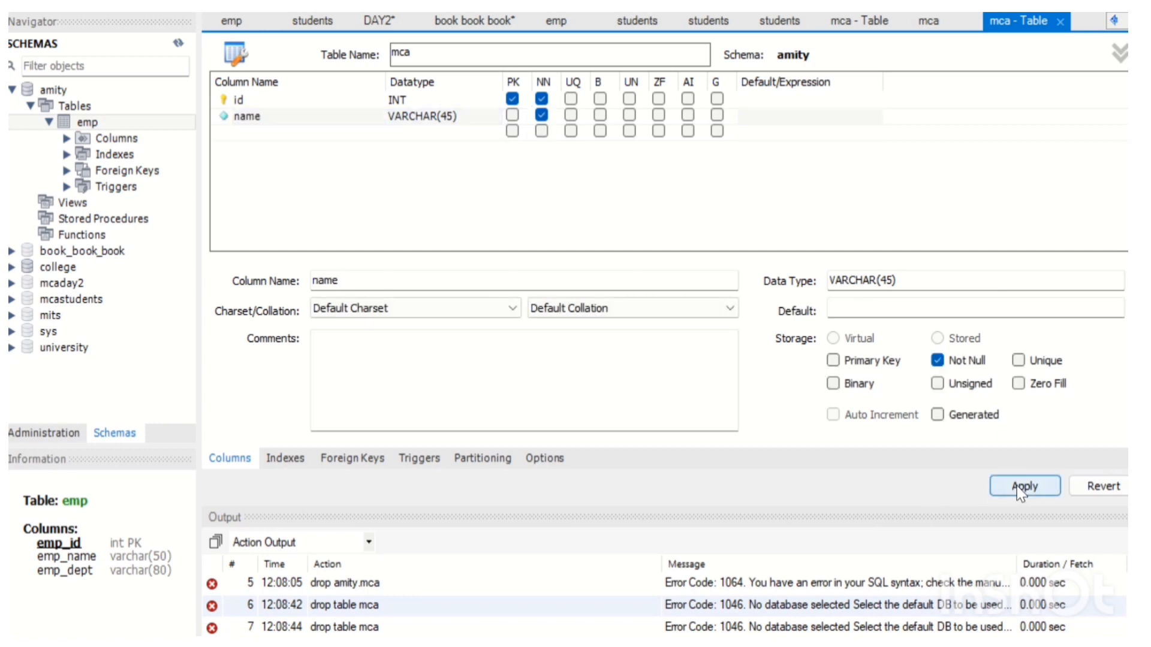
click(769, 507)
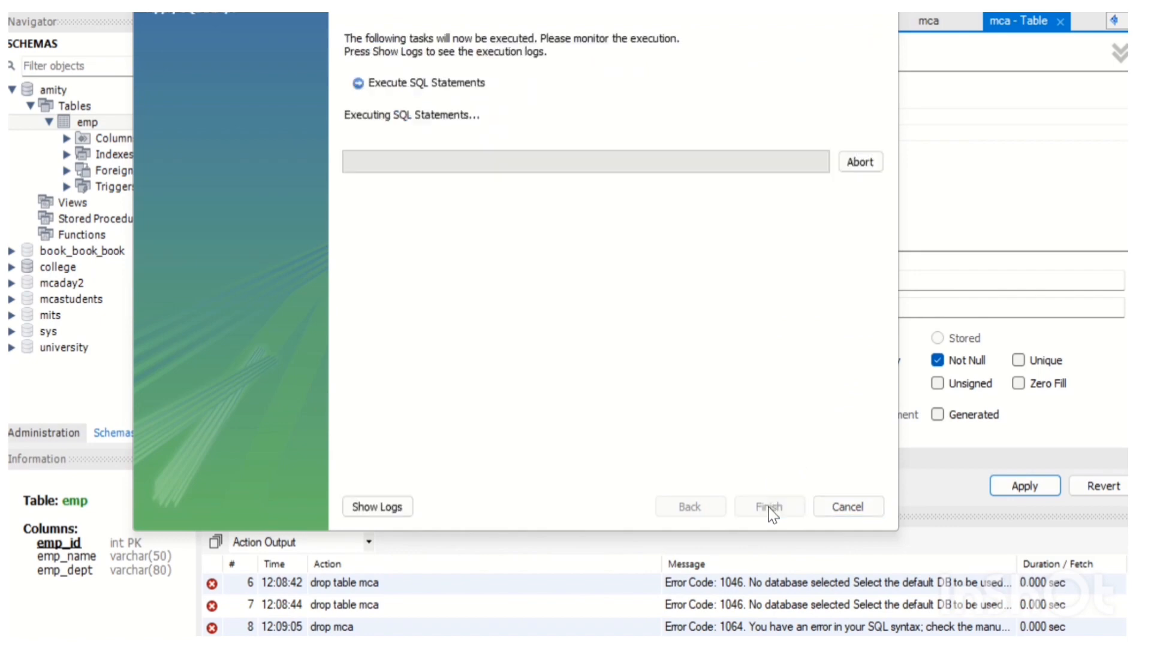
click(769, 507)
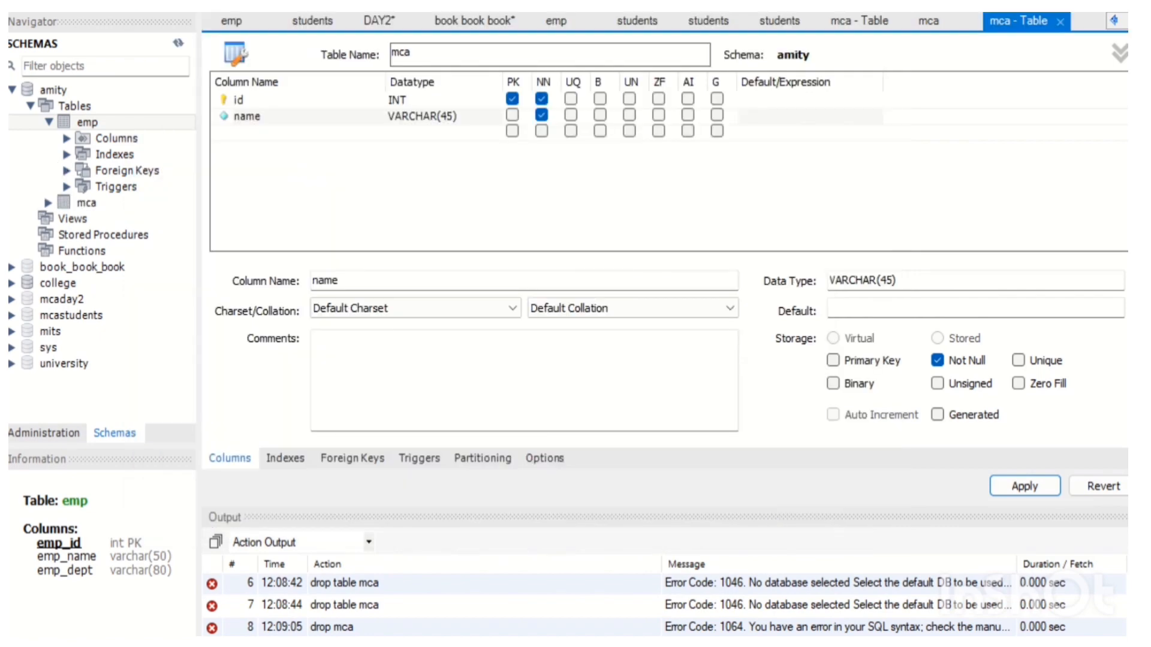
Refresh the schema list, expand the mca table in the amity schema, and open its rows.
click(177, 46)
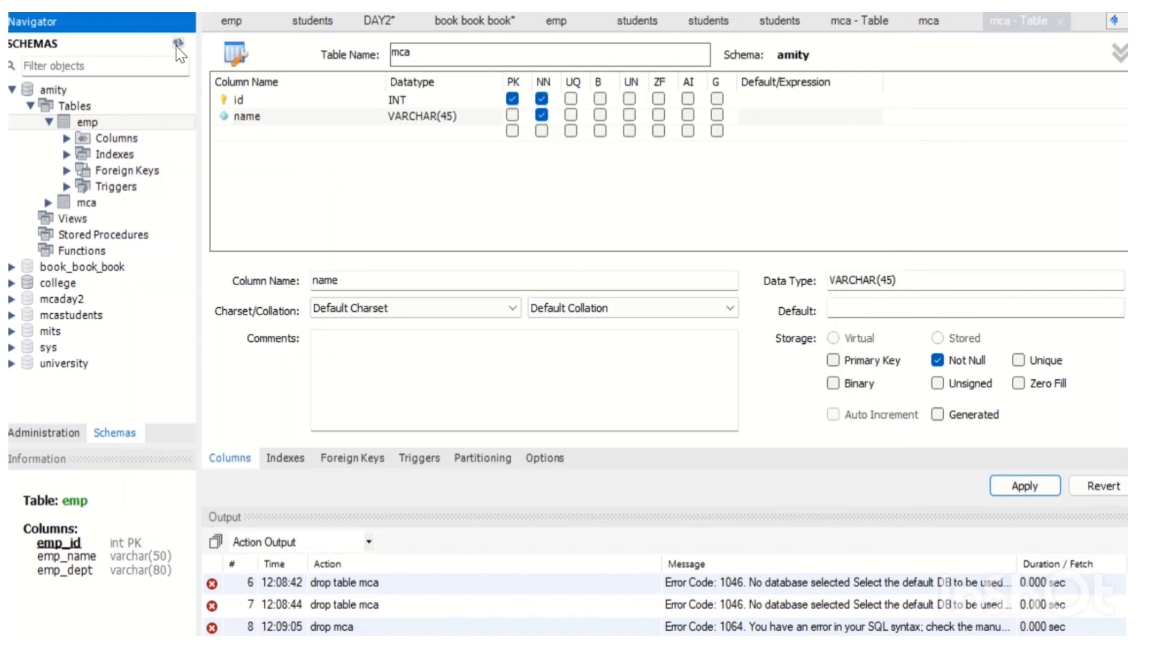
click(49, 122)
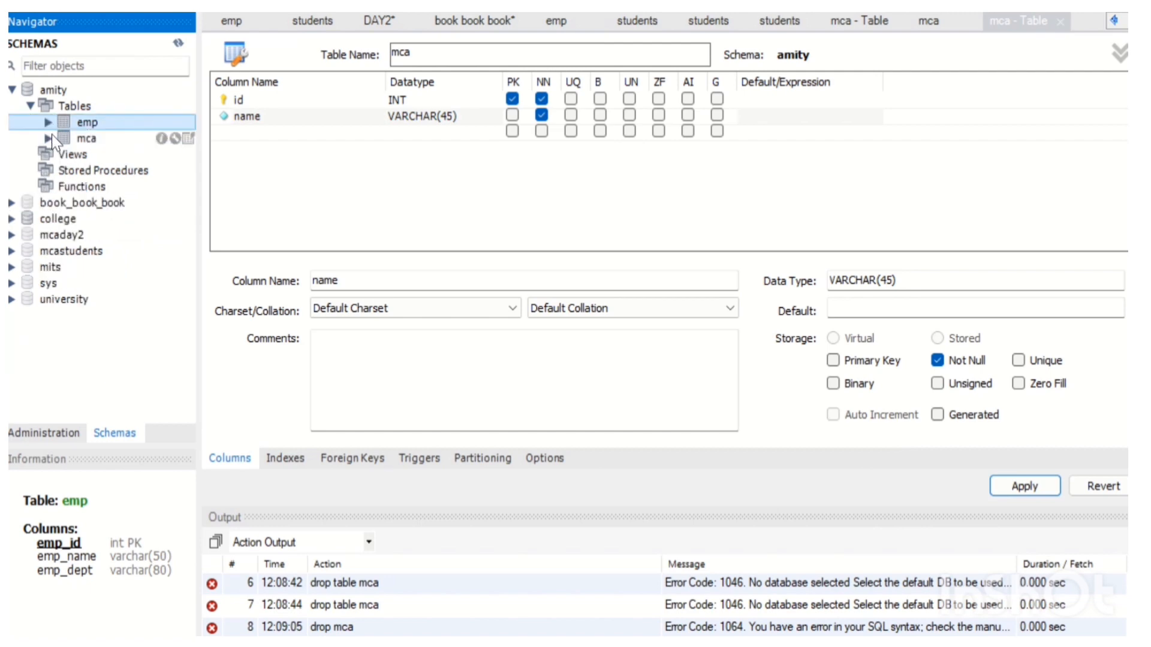
click(50, 139)
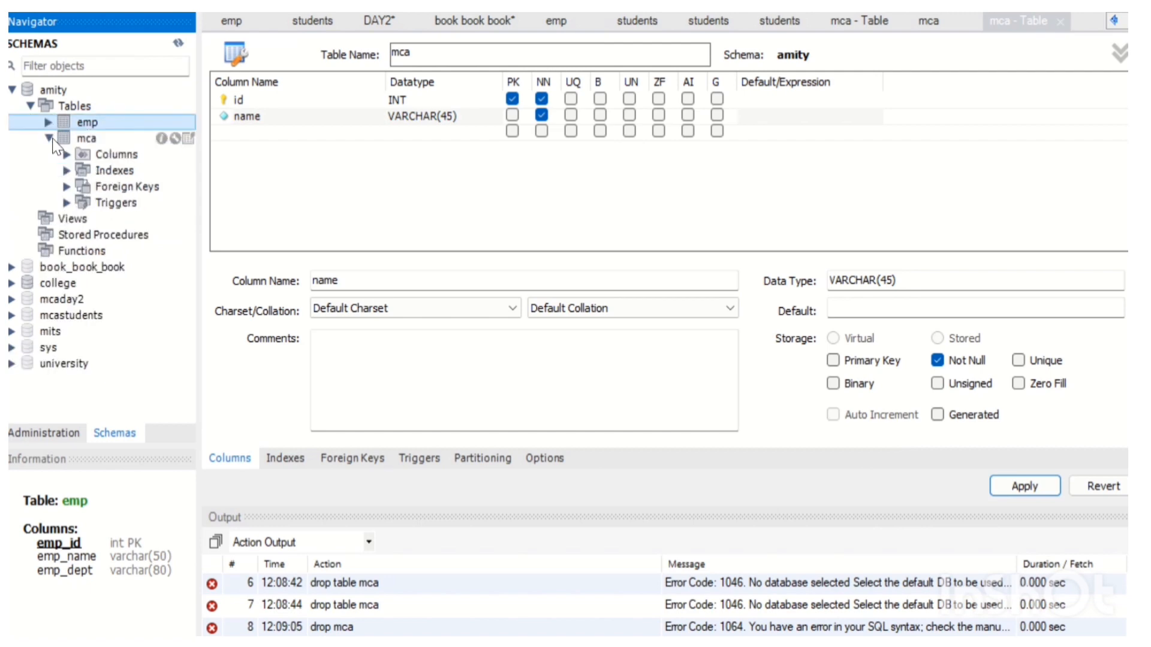
click(188, 138)
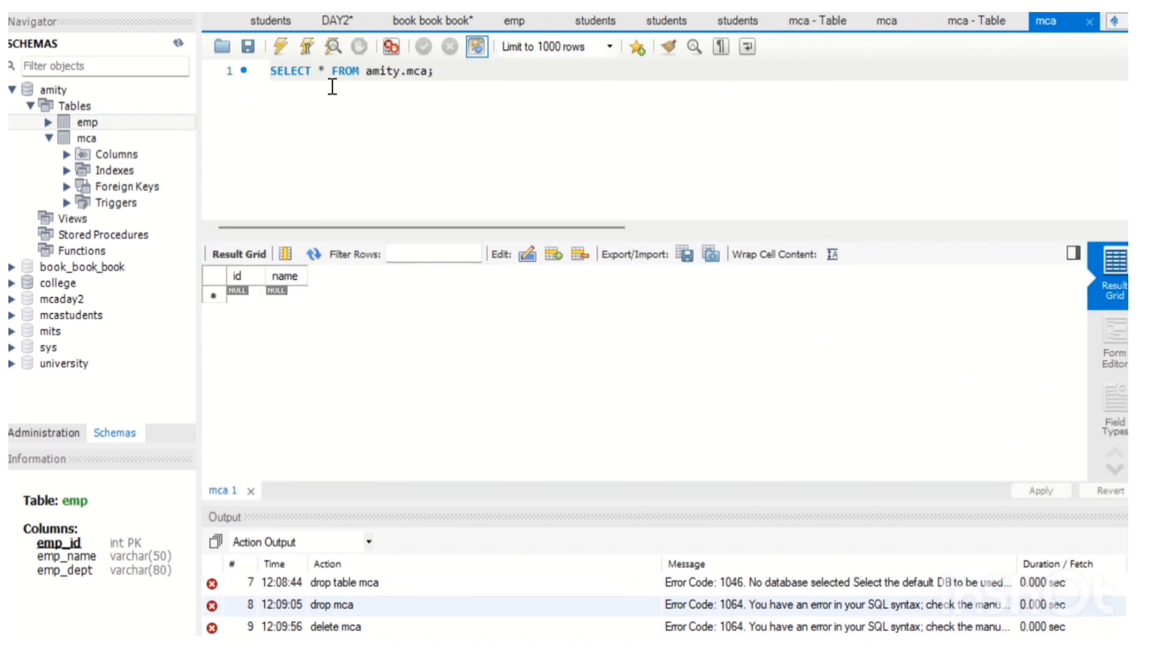
Drop the mca table from the amity schema immediately.
right_click(74, 138)
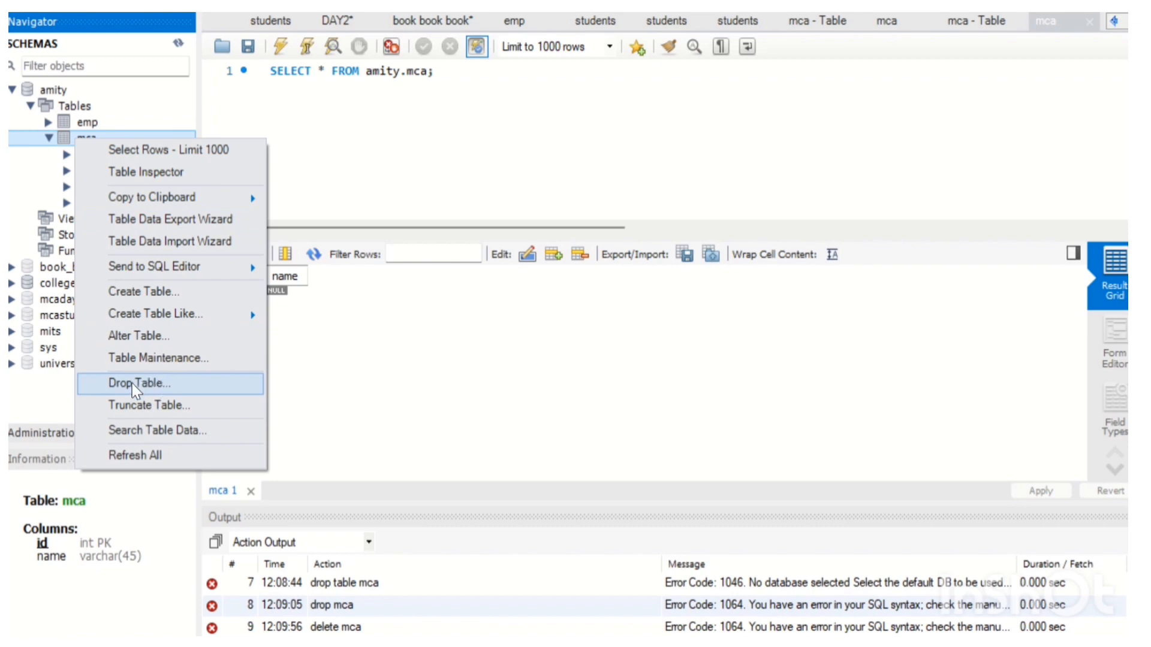
click(132, 384)
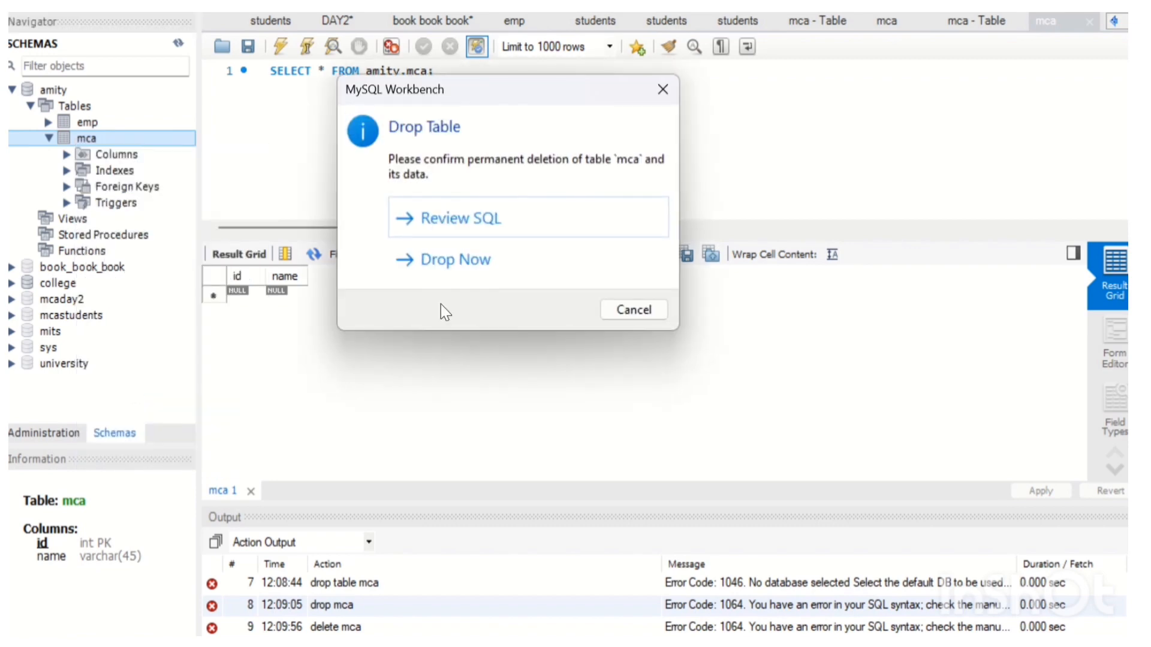
click(455, 262)
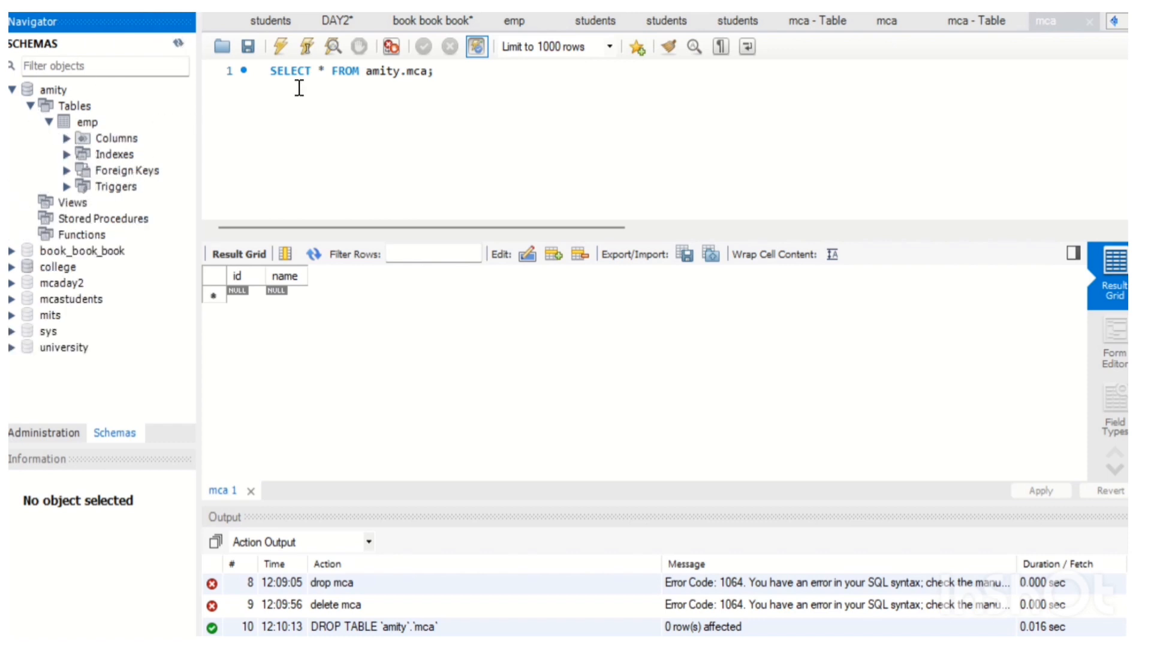
Write the statement create database mca; on a new editor line and execute it.
click(448, 72)
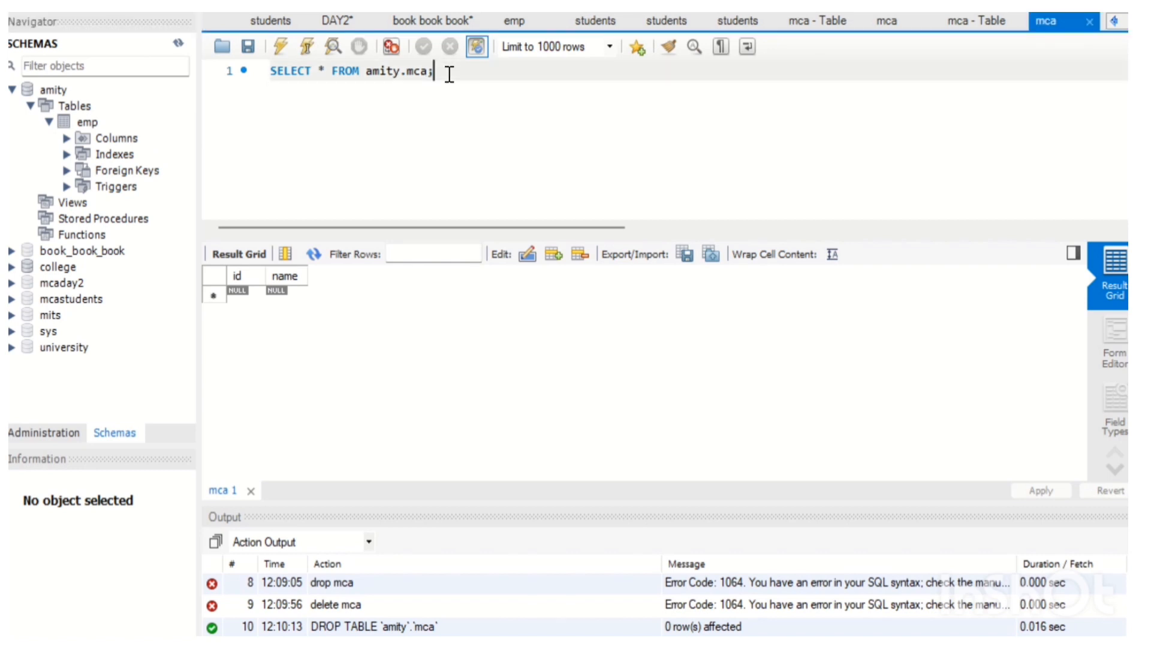
key(Return)
text(create )
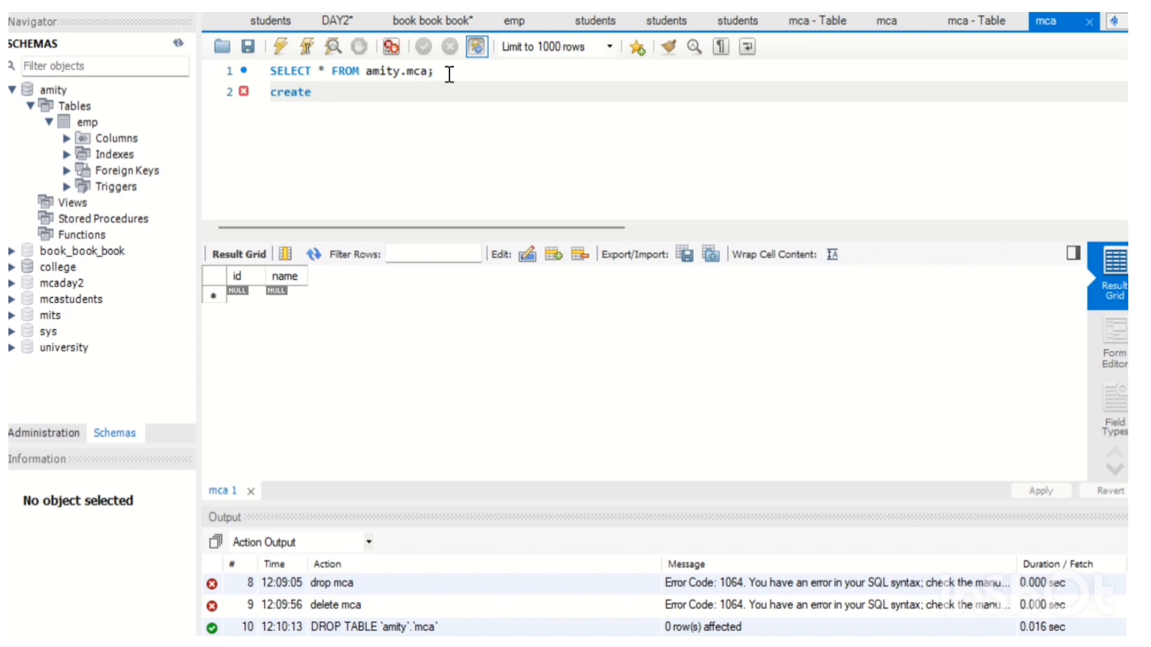
text(database mc)
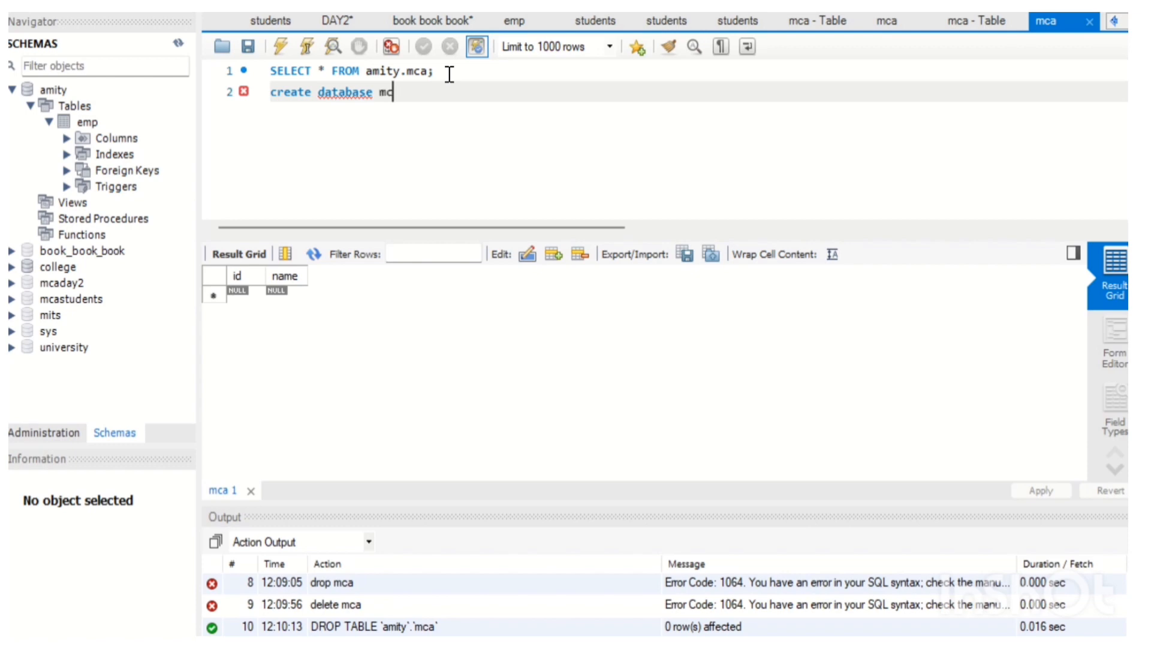
text(a;)
drag(430, 96, 270, 96)
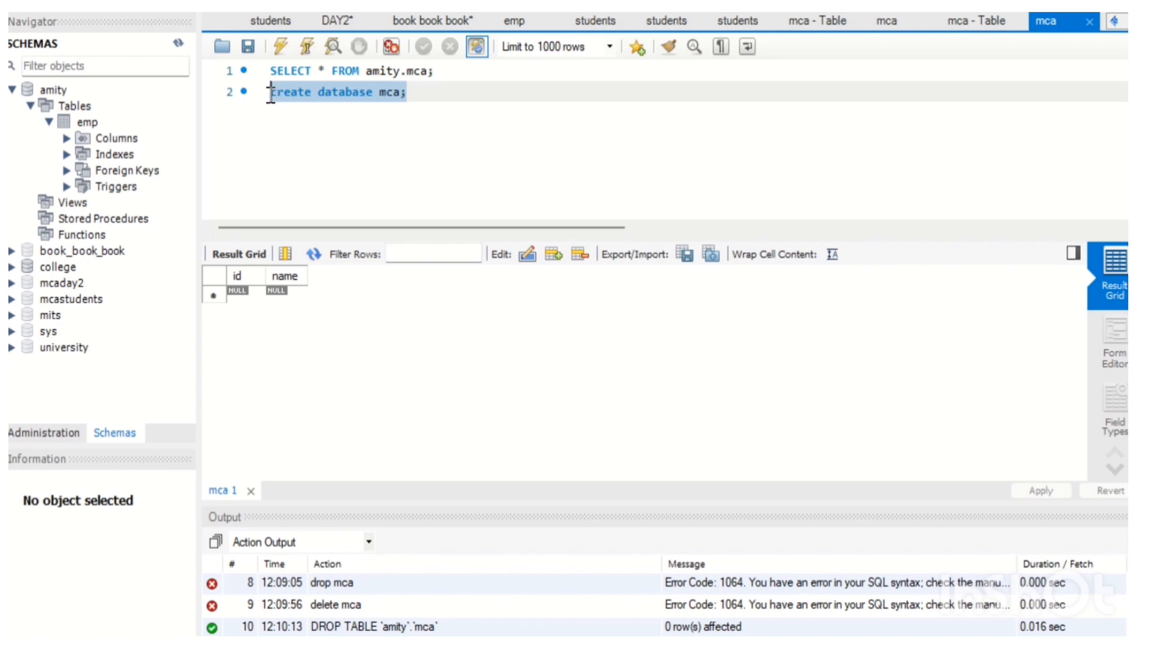
click(280, 51)
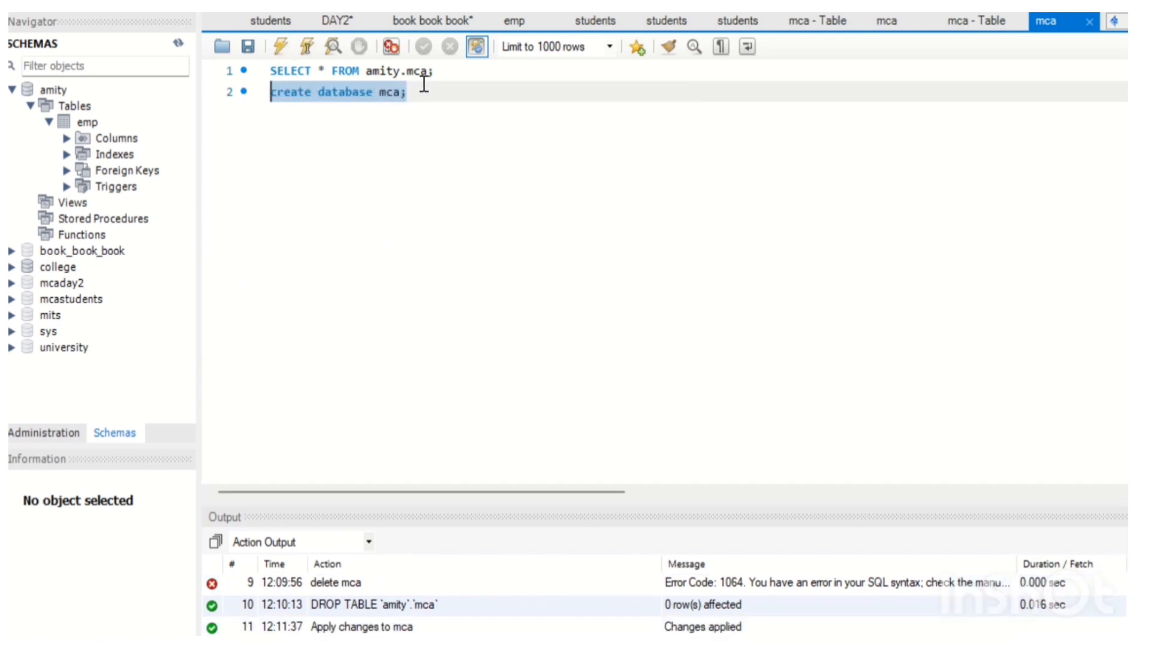
Refresh the schema list and drop the mca schema immediately.
click(177, 43)
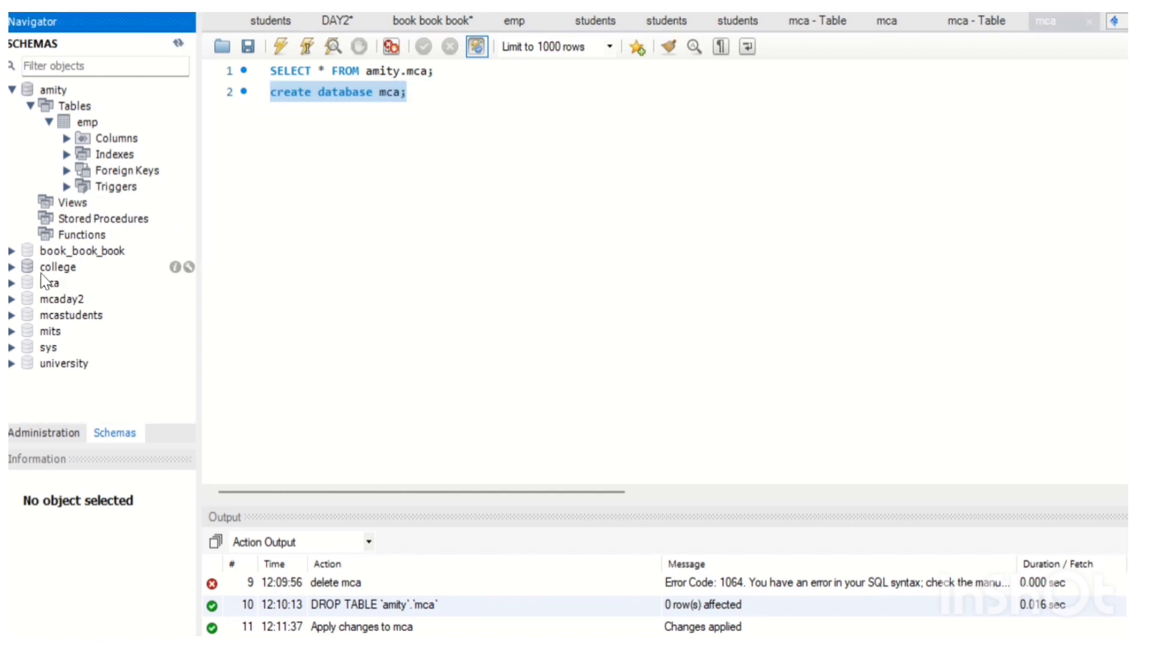
click(27, 283)
right_click(27, 283)
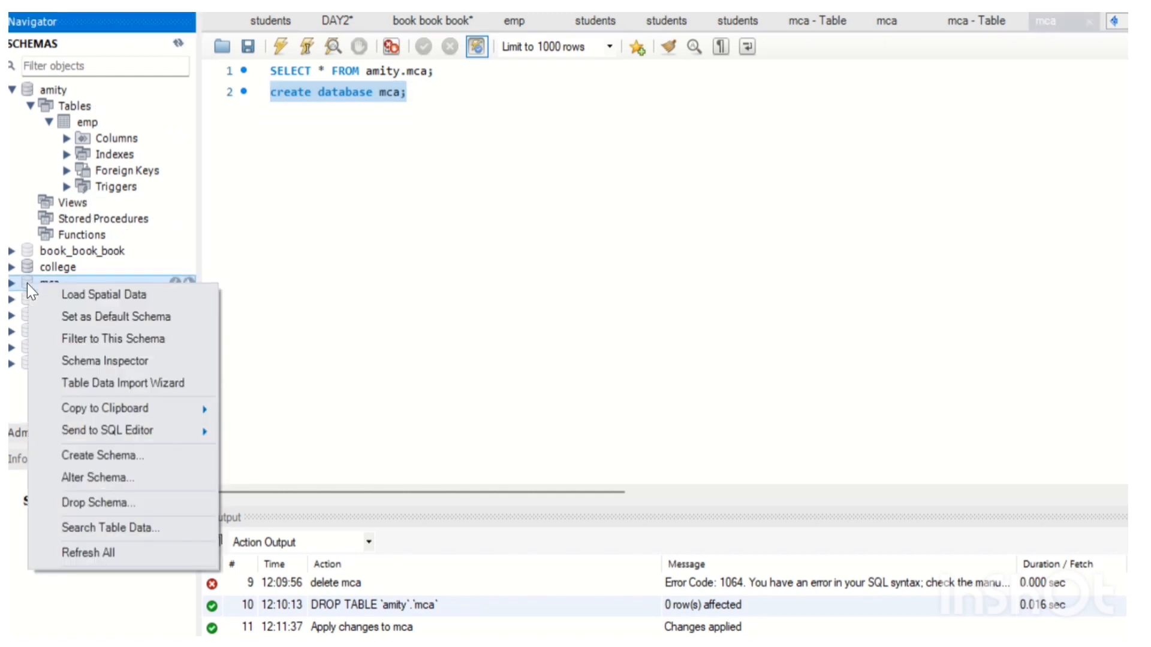
click(95, 501)
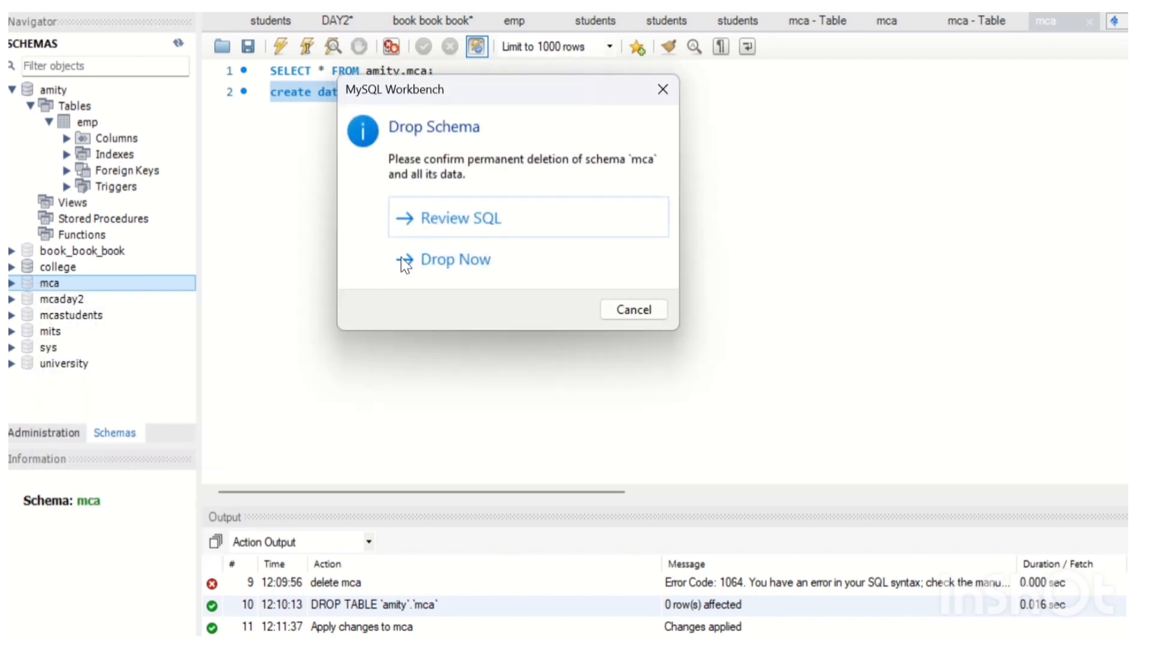
click(457, 262)
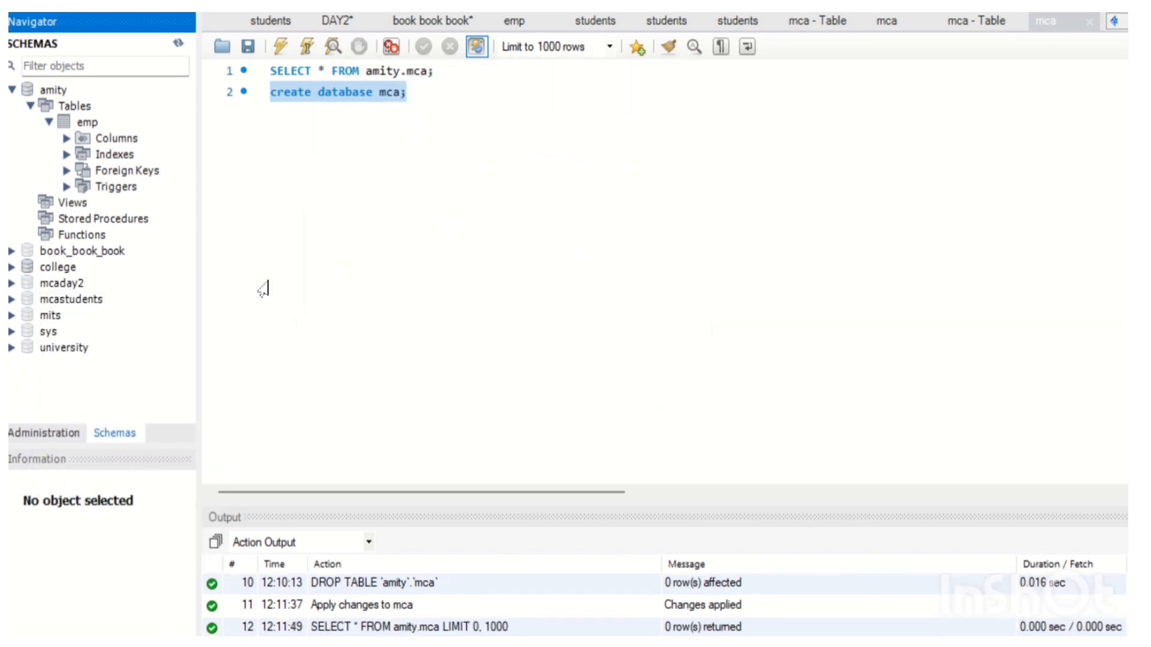
click(180, 40)
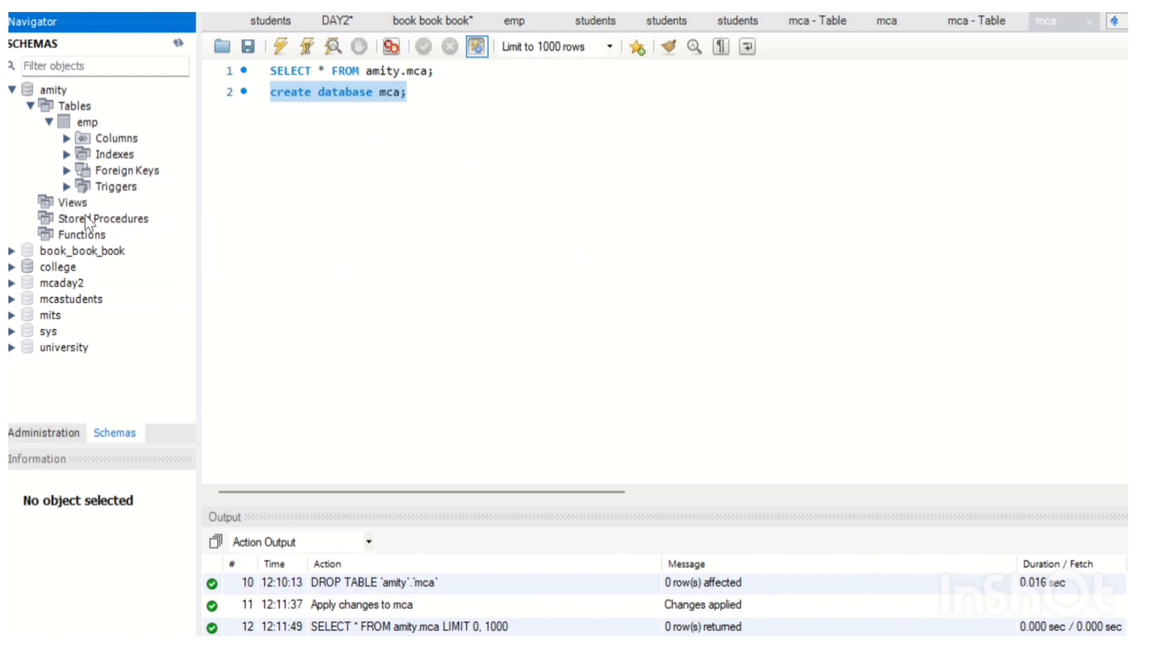